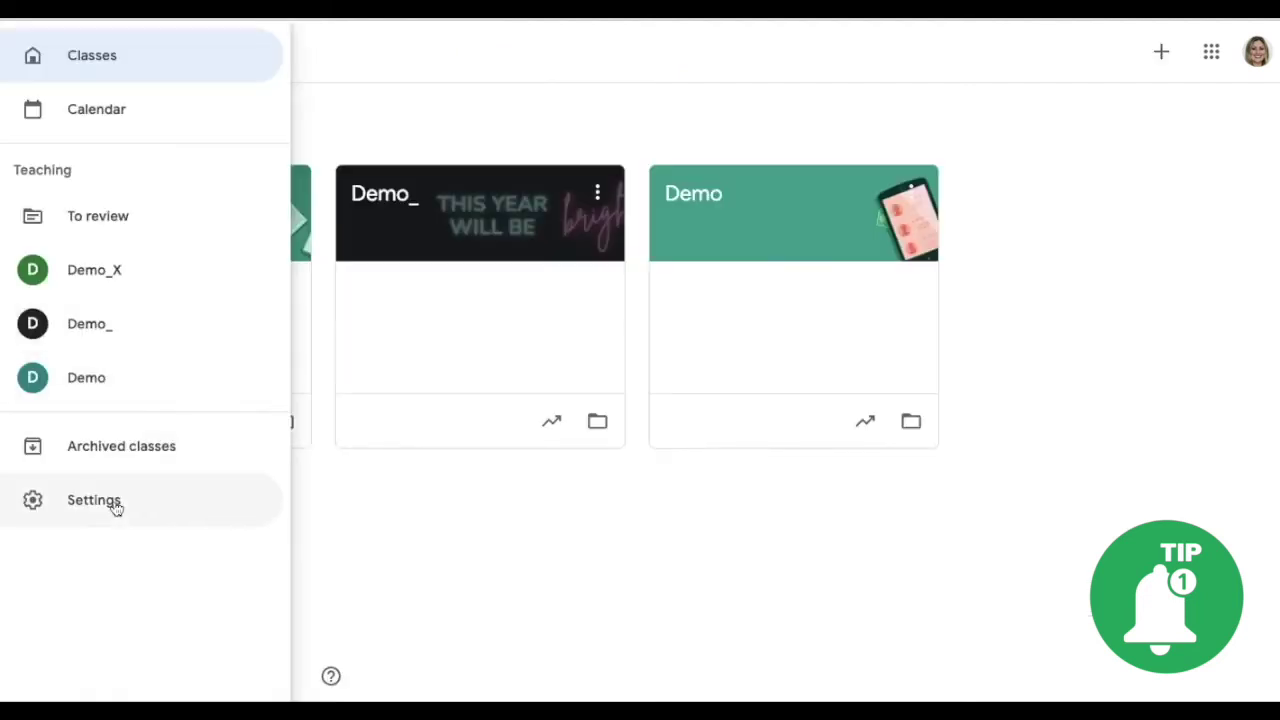
- Open the Classroom settings, turn off class notifications for Demo_X, Demo_ and Demo, and turn Demo_X's notifications back on
left_click(114, 505)
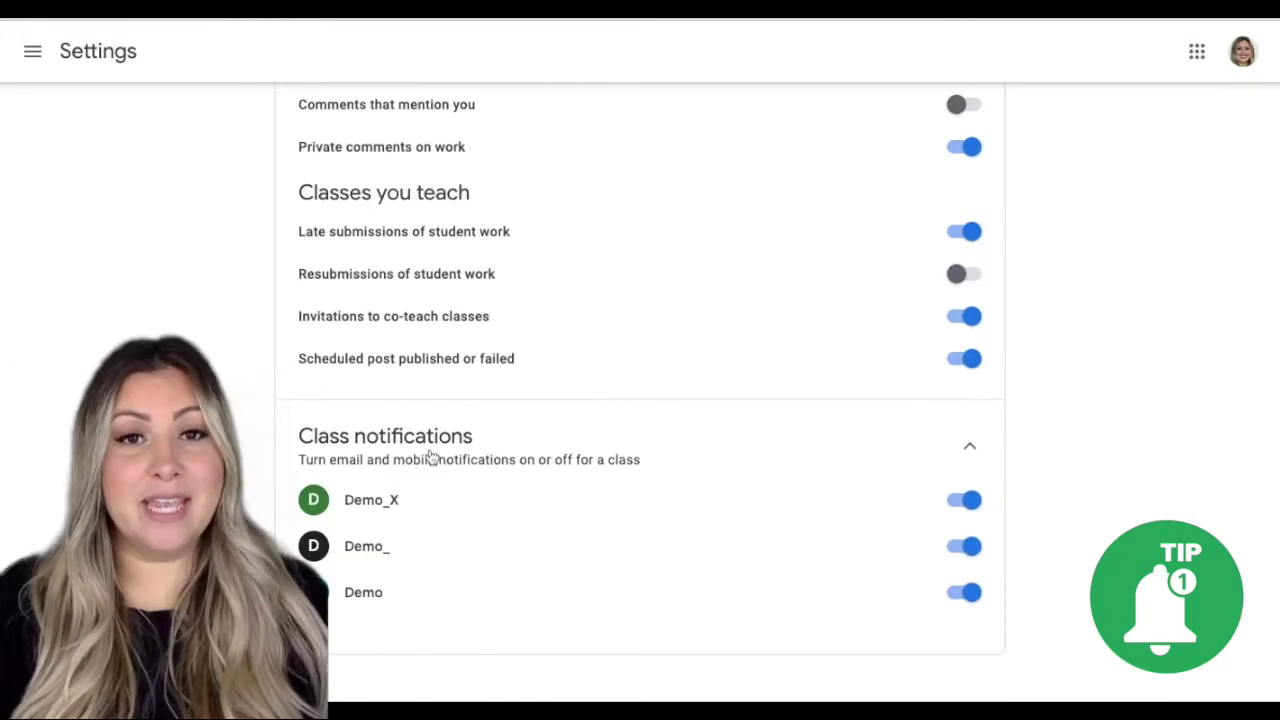
left_click(968, 500)
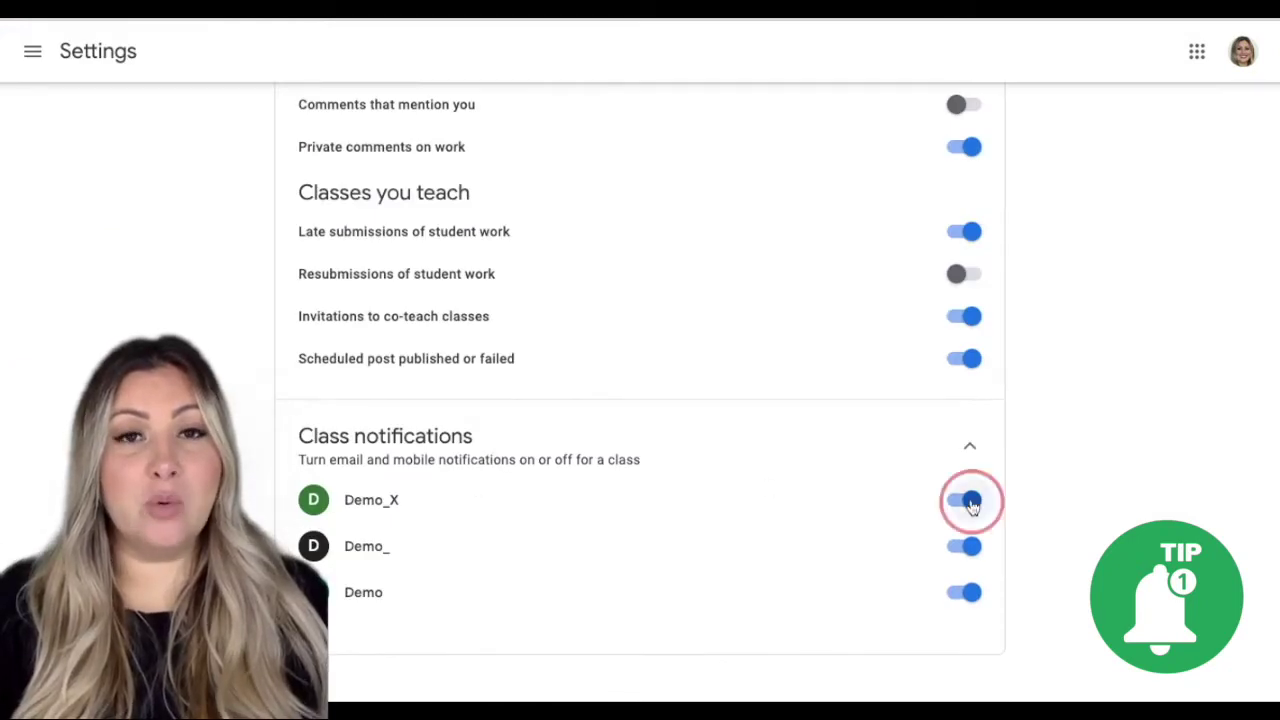
left_click(971, 547)
left_click(968, 593)
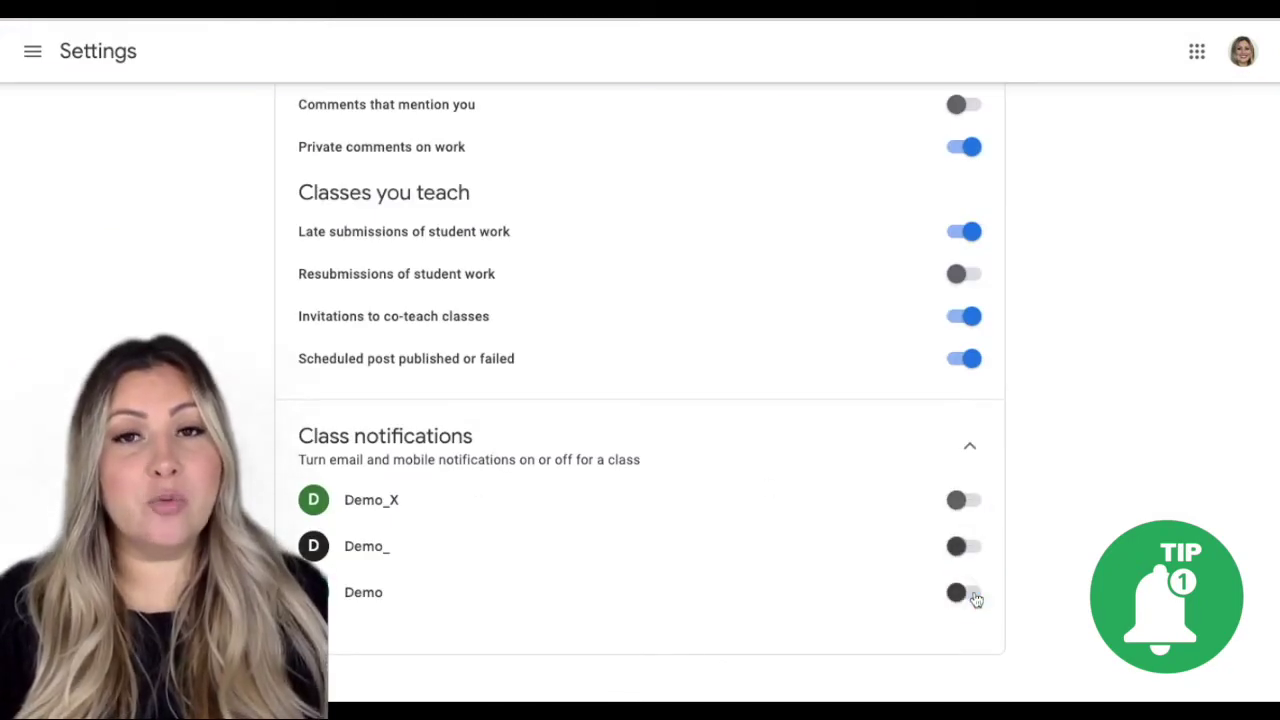
left_click(965, 500)
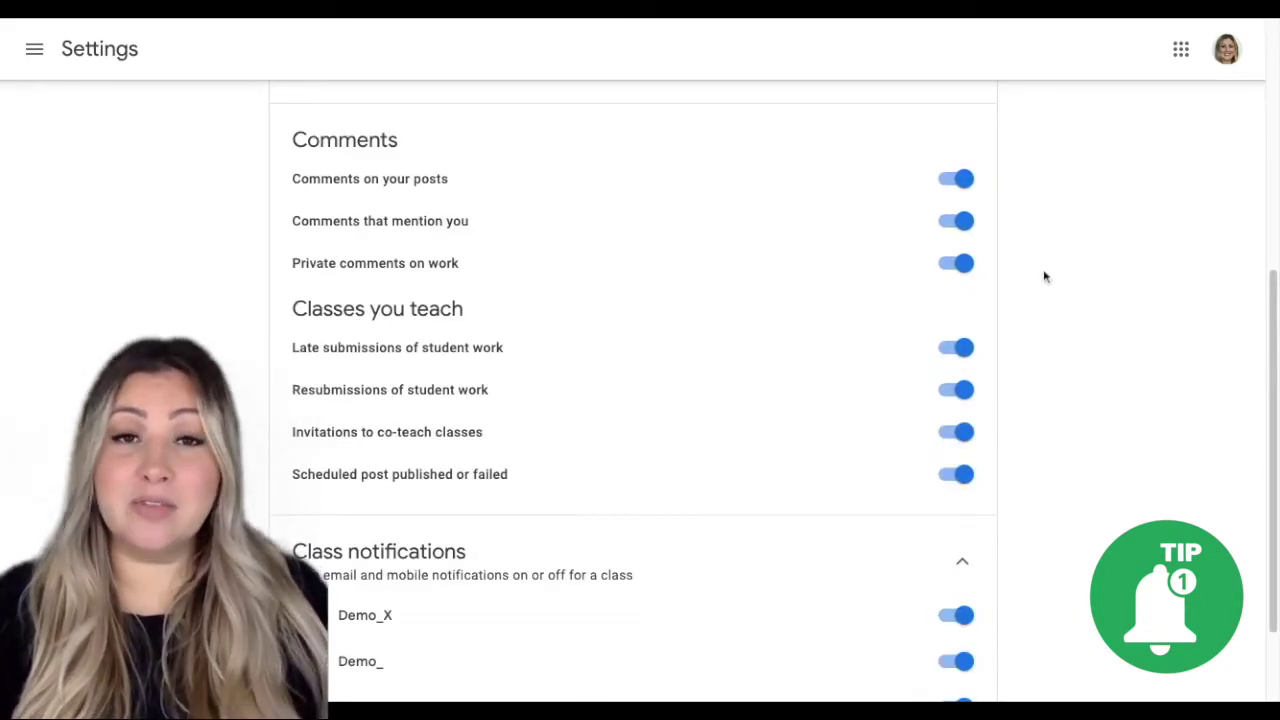
- Turn off notifications for comments that mention you and resubmissions of student work, and switch off receiving email notifications
left_click(957, 221)
left_click(964, 393)
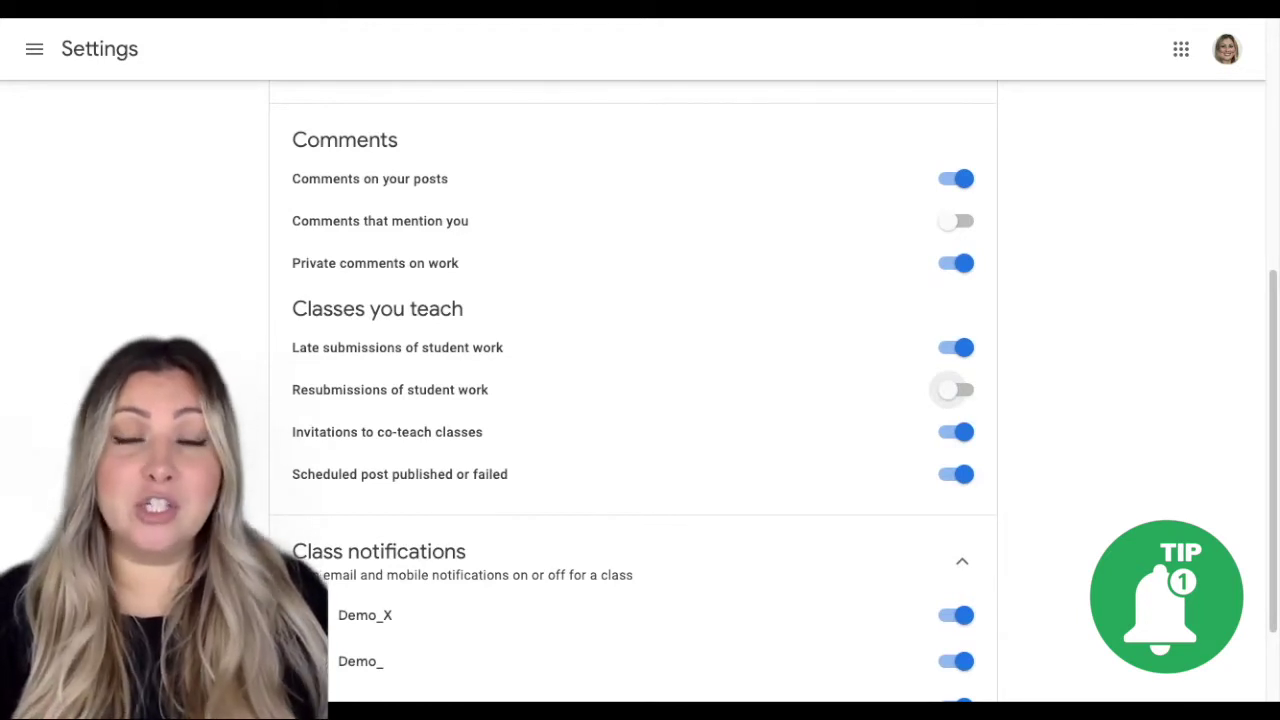
scroll(633, 400, "up", 2)
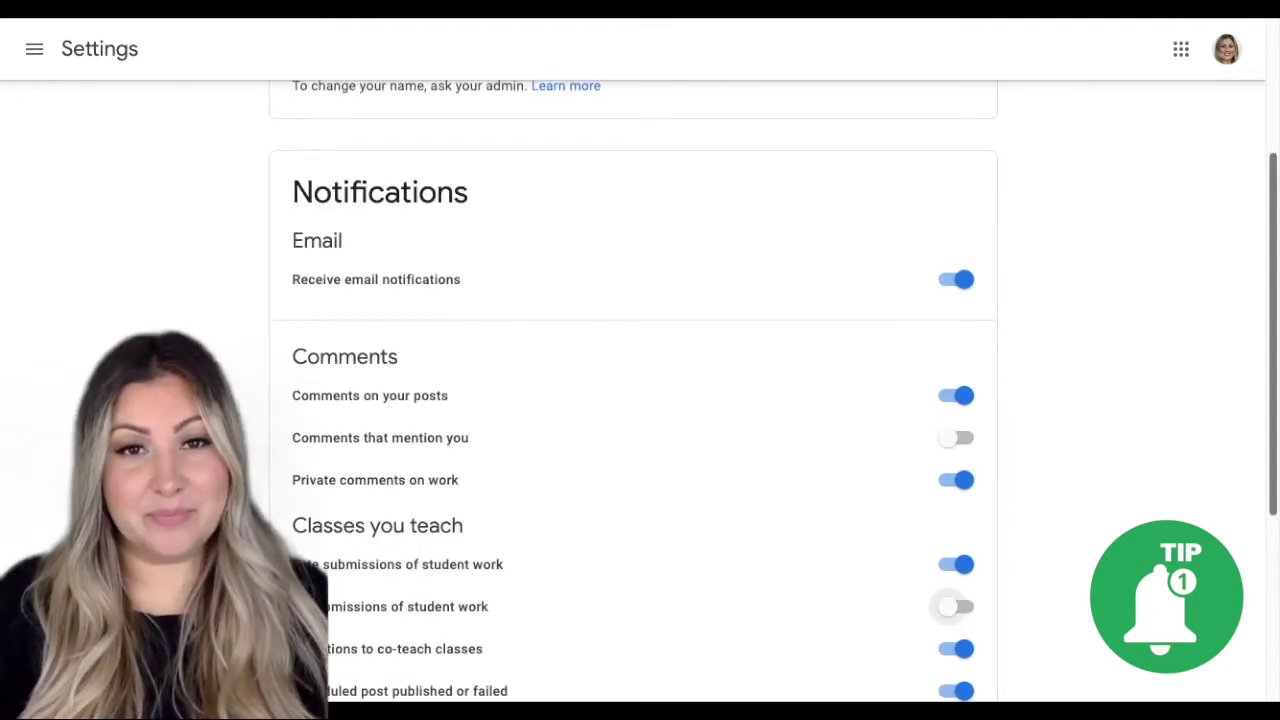
left_click(962, 281)
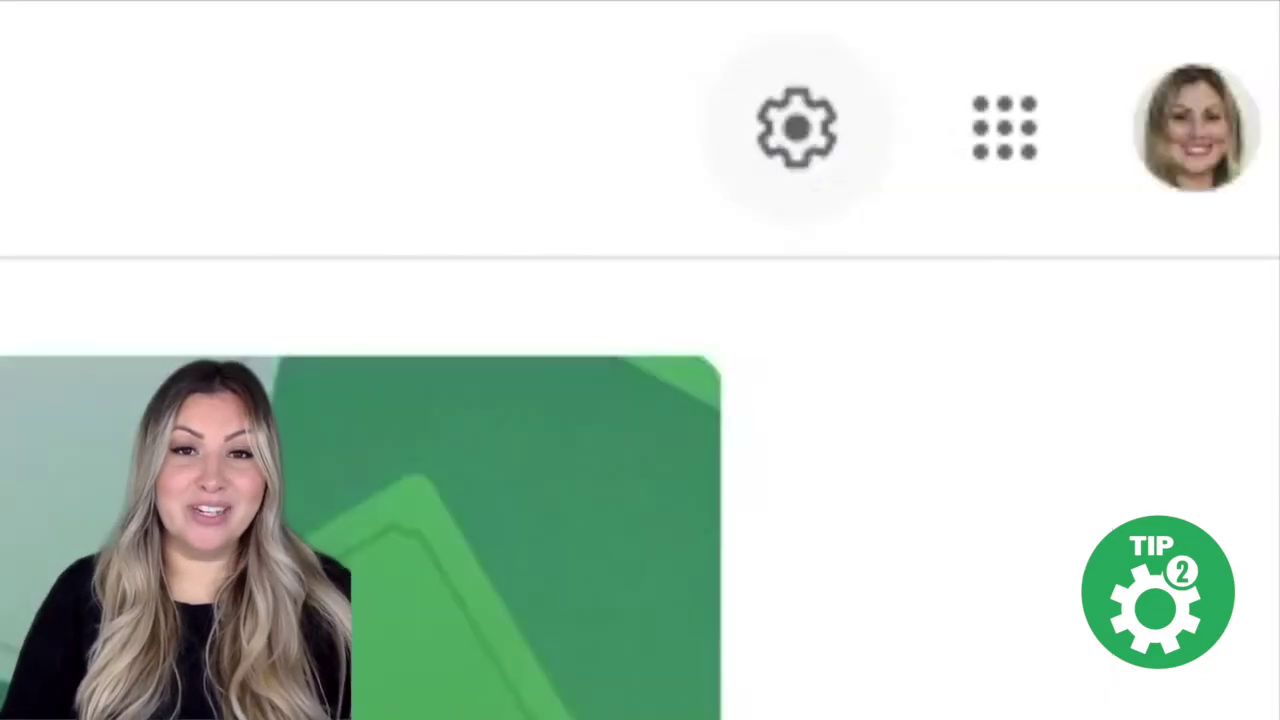
- Open the Demo_ class settings and set Classwork on the stream to Hide notifications
left_click(1131, 49)
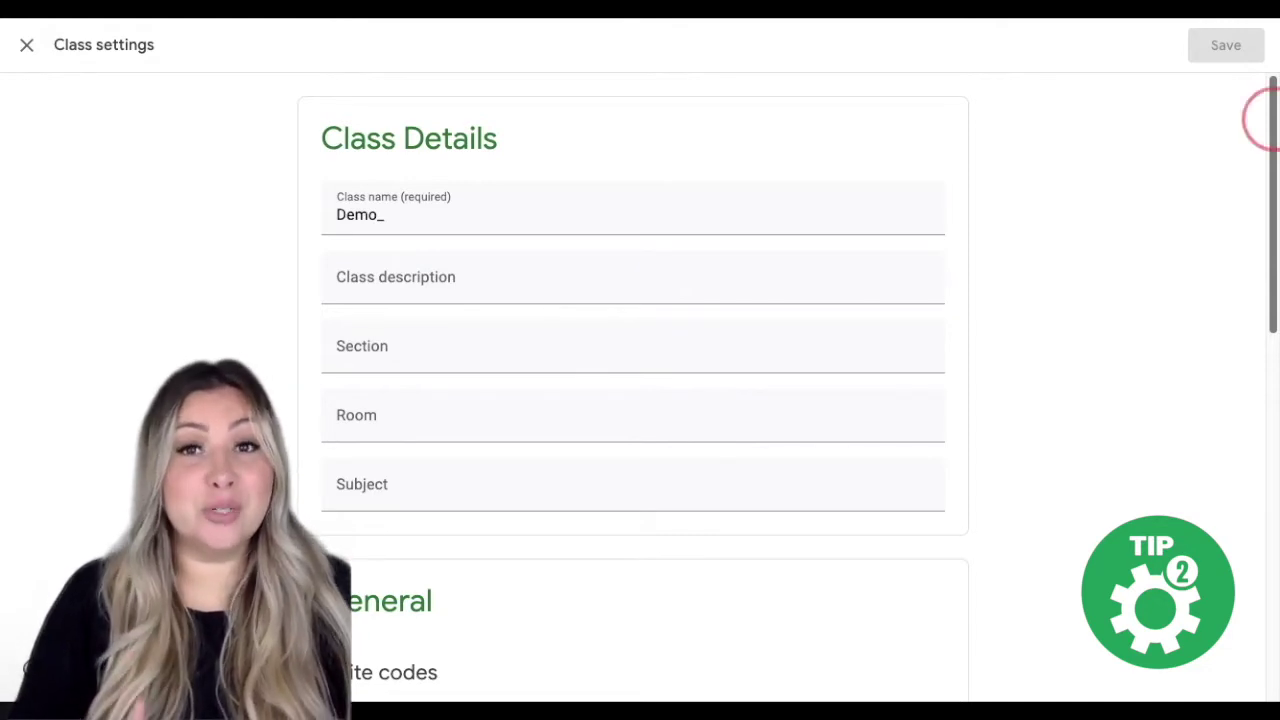
scroll(1262, 118, "down", 2)
scroll(1262, 118, "down", 4)
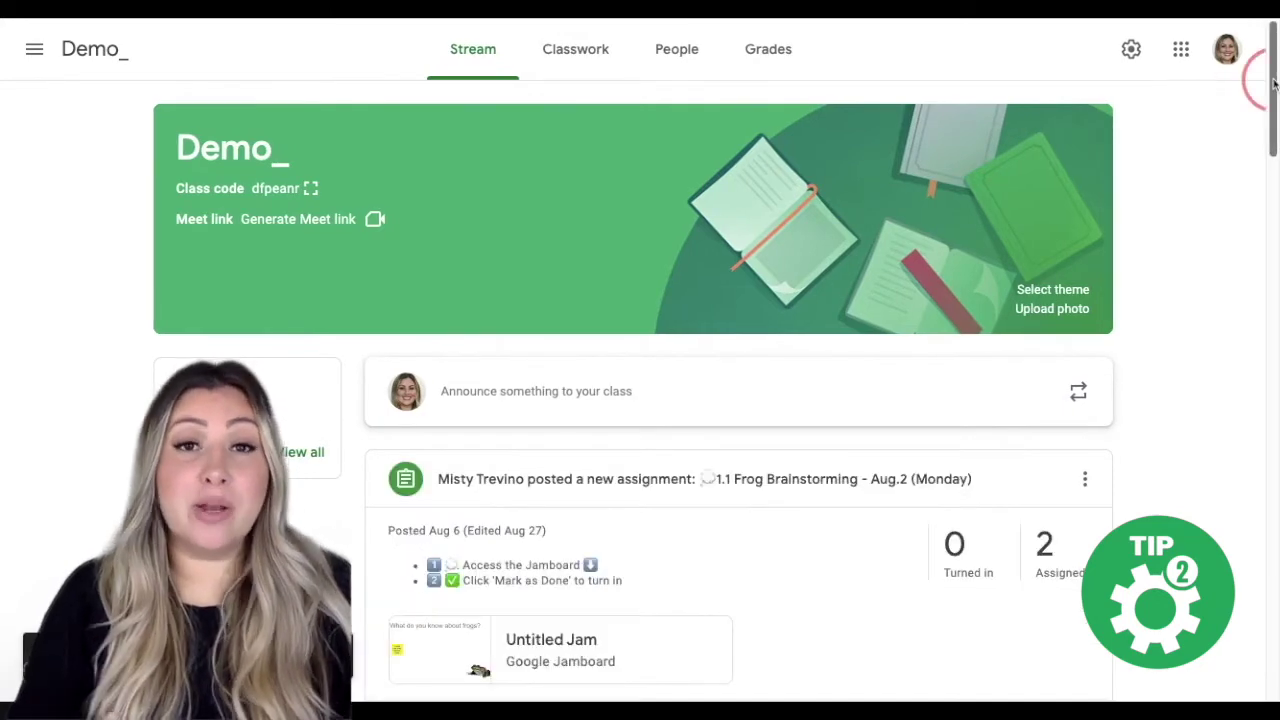
left_click_drag(1268, 62, 1274, 118)
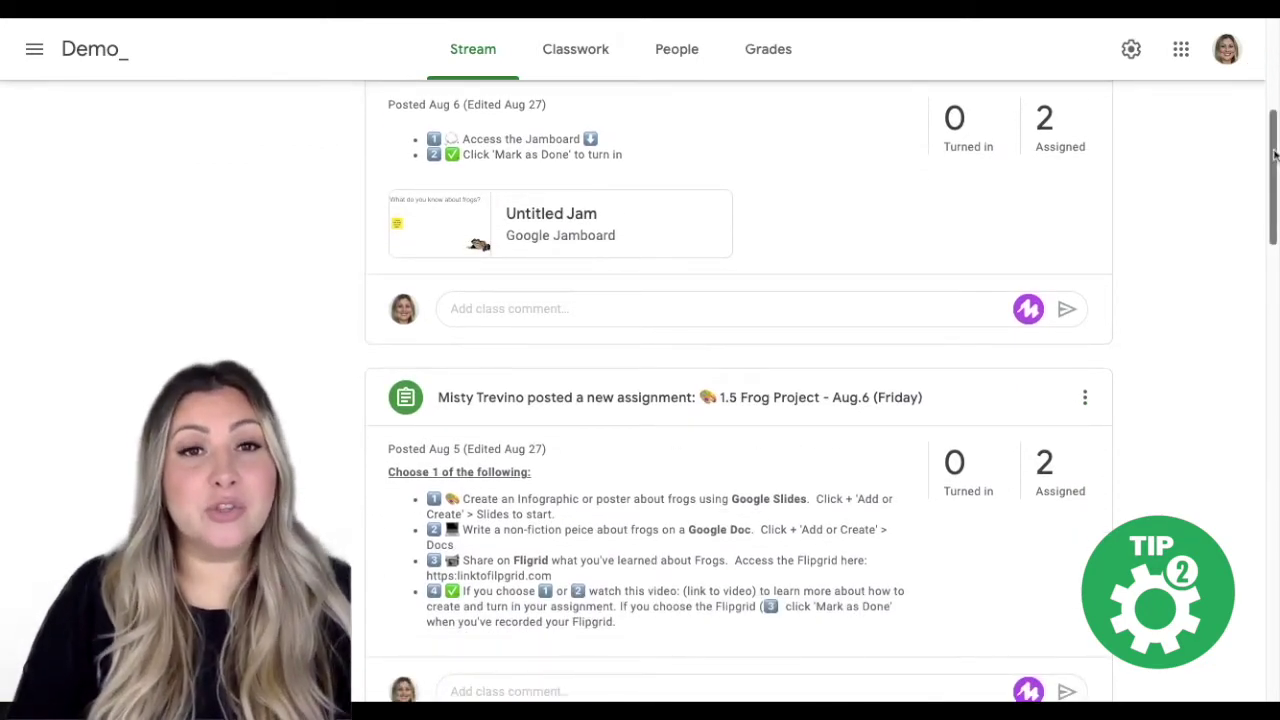
mouse_move(1274, 118)
left_mouse_down()
mouse_move(1274, 235)
mouse_move(1274, 100)
left_mouse_up()
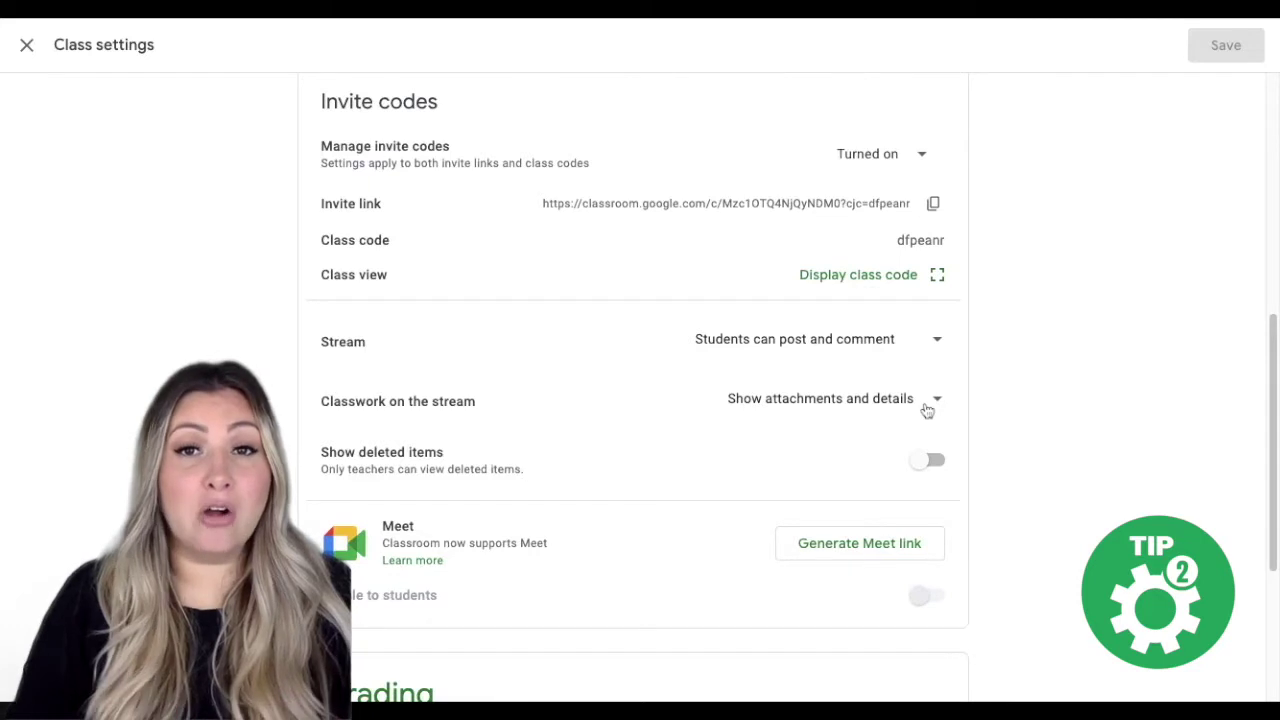
left_click(927, 405)
left_click(891, 489)
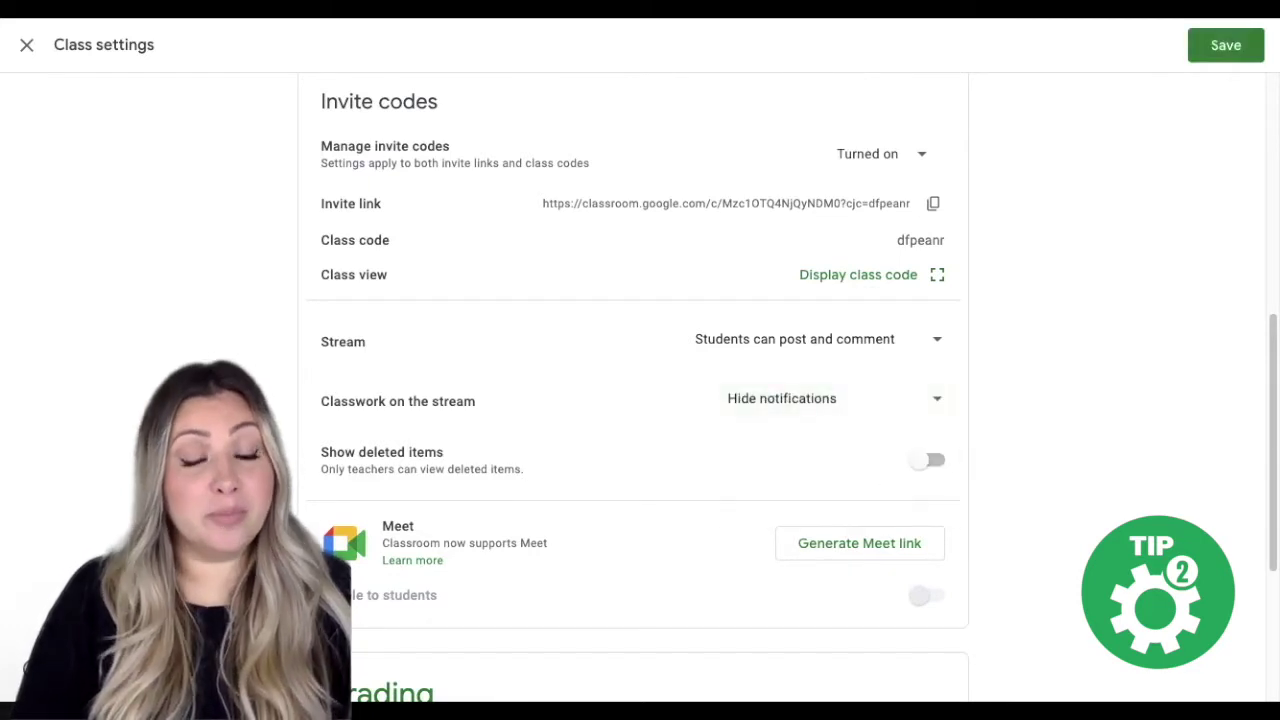
- Set the Stream permission to Students can only comment and save the class settings
left_click(923, 346)
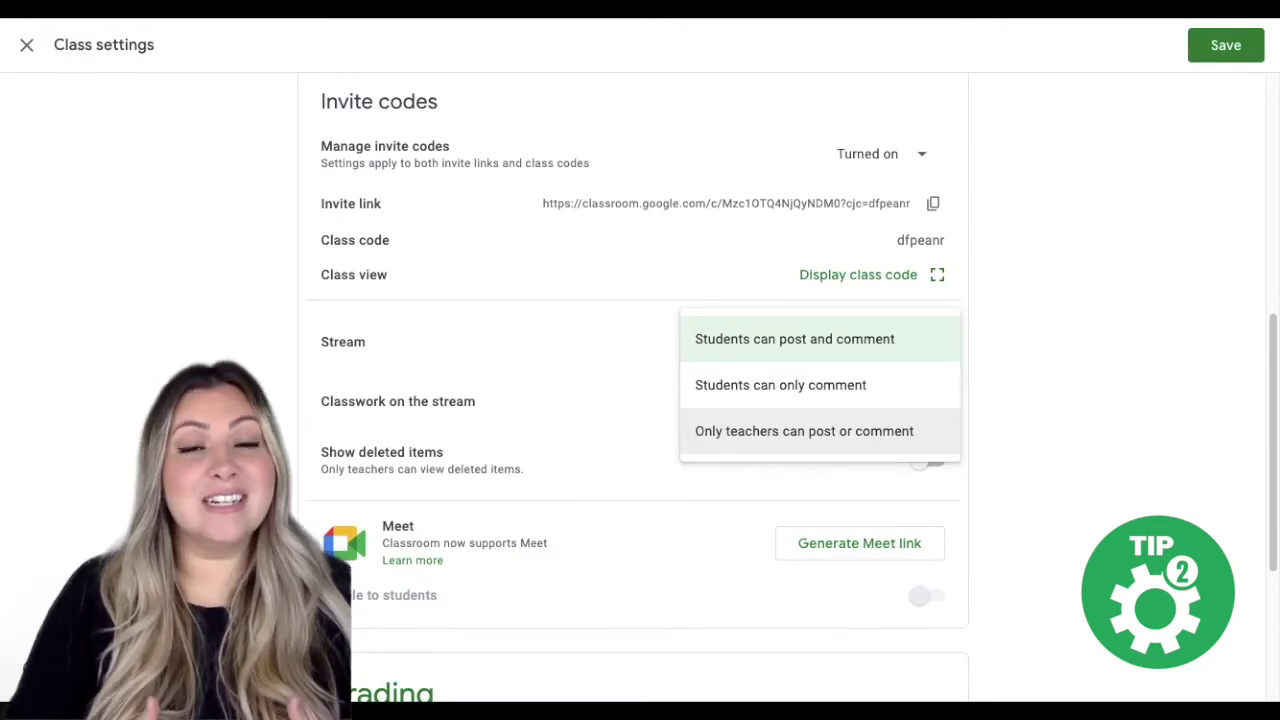
left_click(780, 385)
left_click(1225, 45)
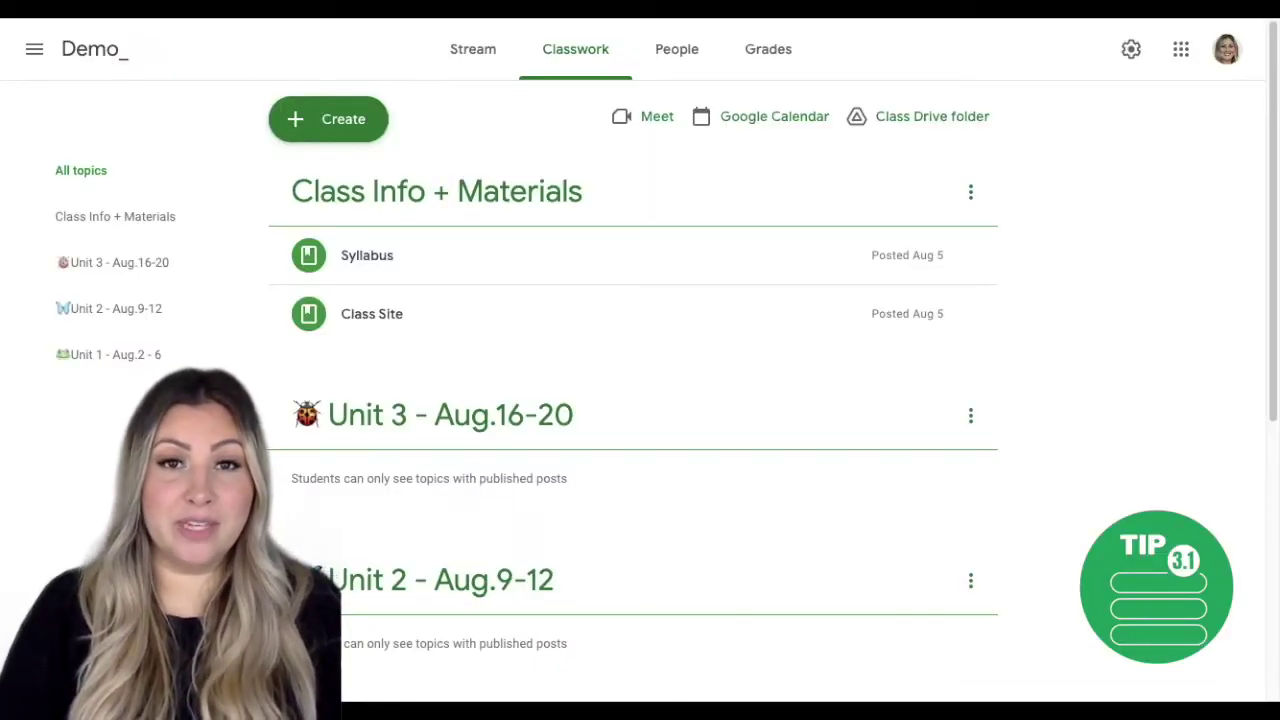
- Look at the Topic creation option and examine how the Demo_ classwork is organised into unit topics with dated assignments
left_click(328, 118)
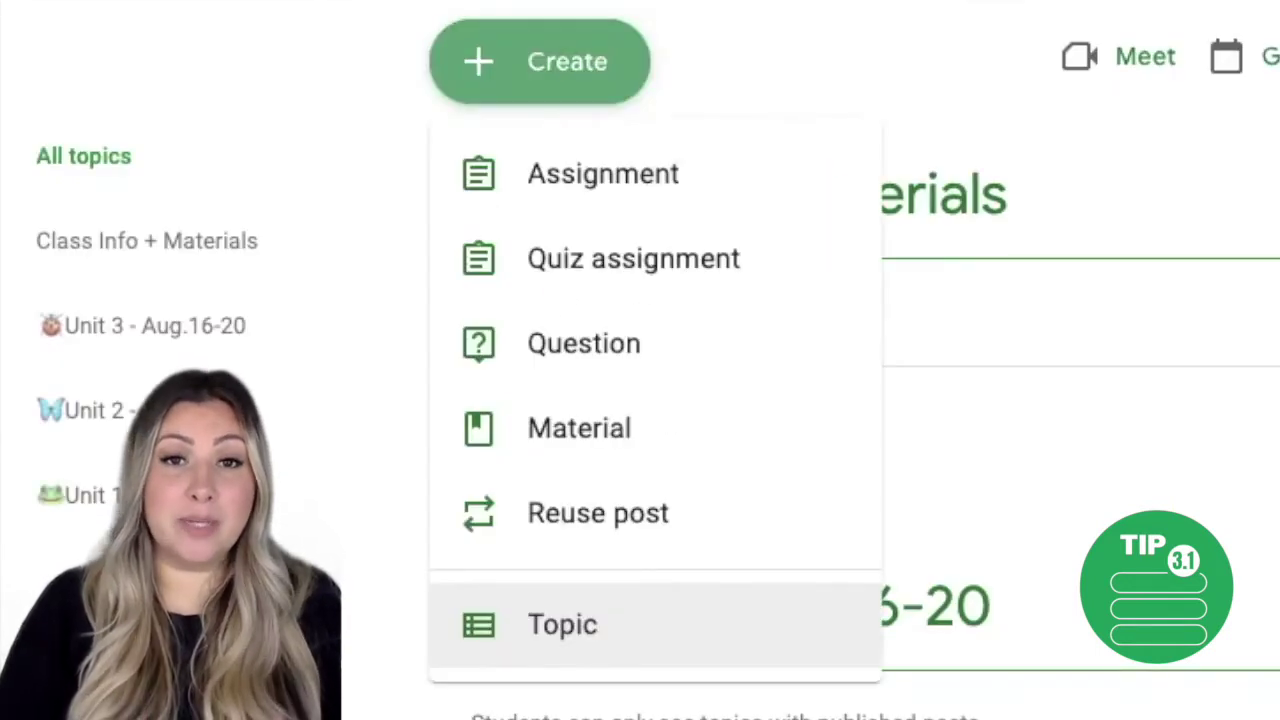
key("Escape")
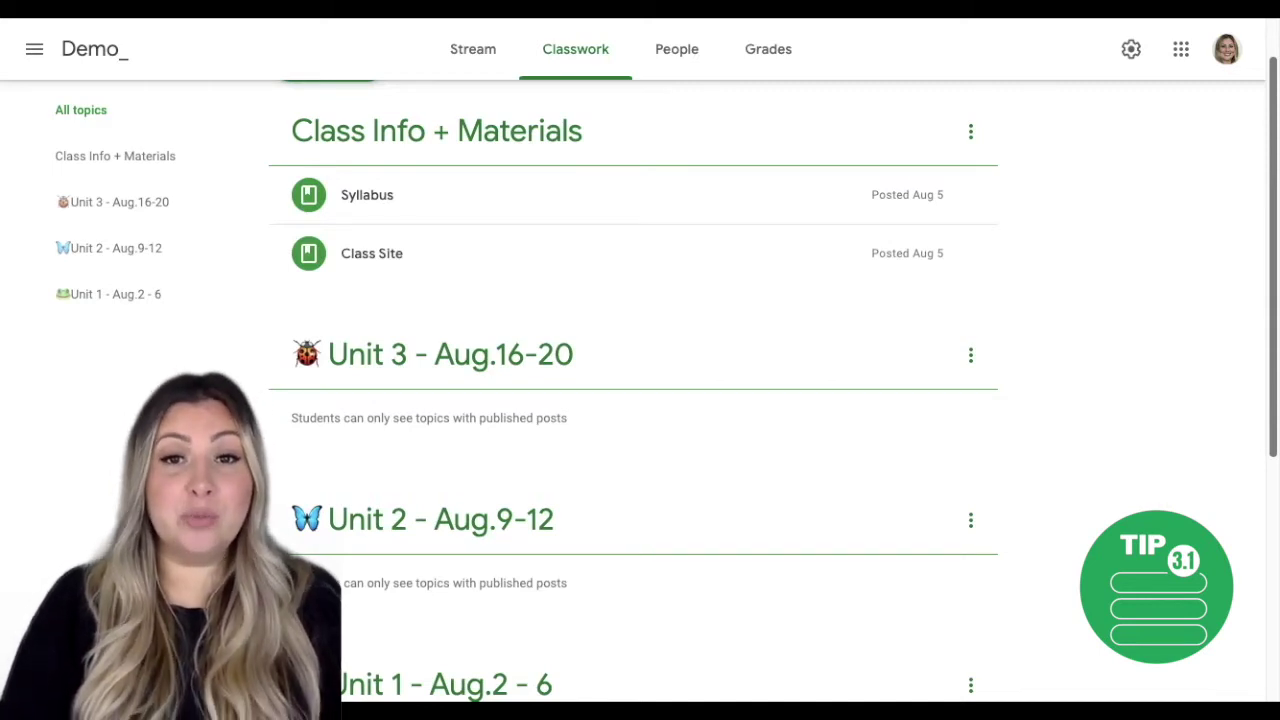
scroll(1270, 208, "up", 1)
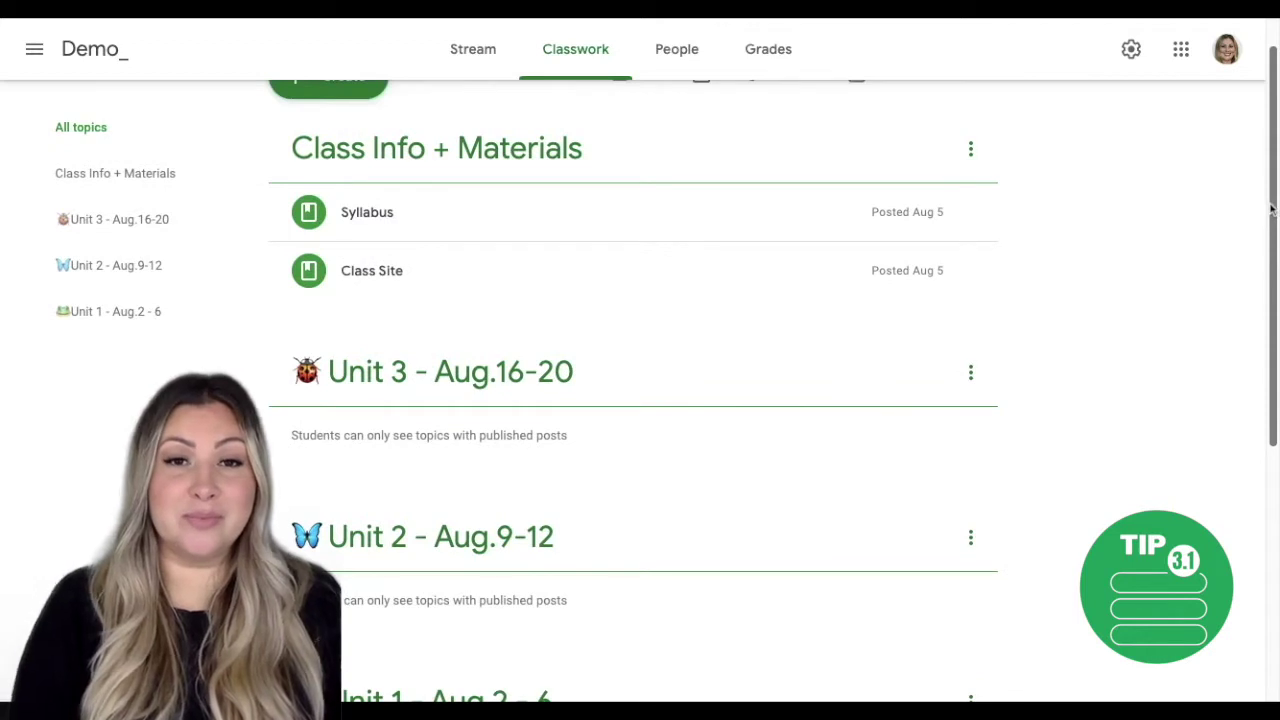
left_click(1270, 208)
scroll(1270, 208, "down", 2)
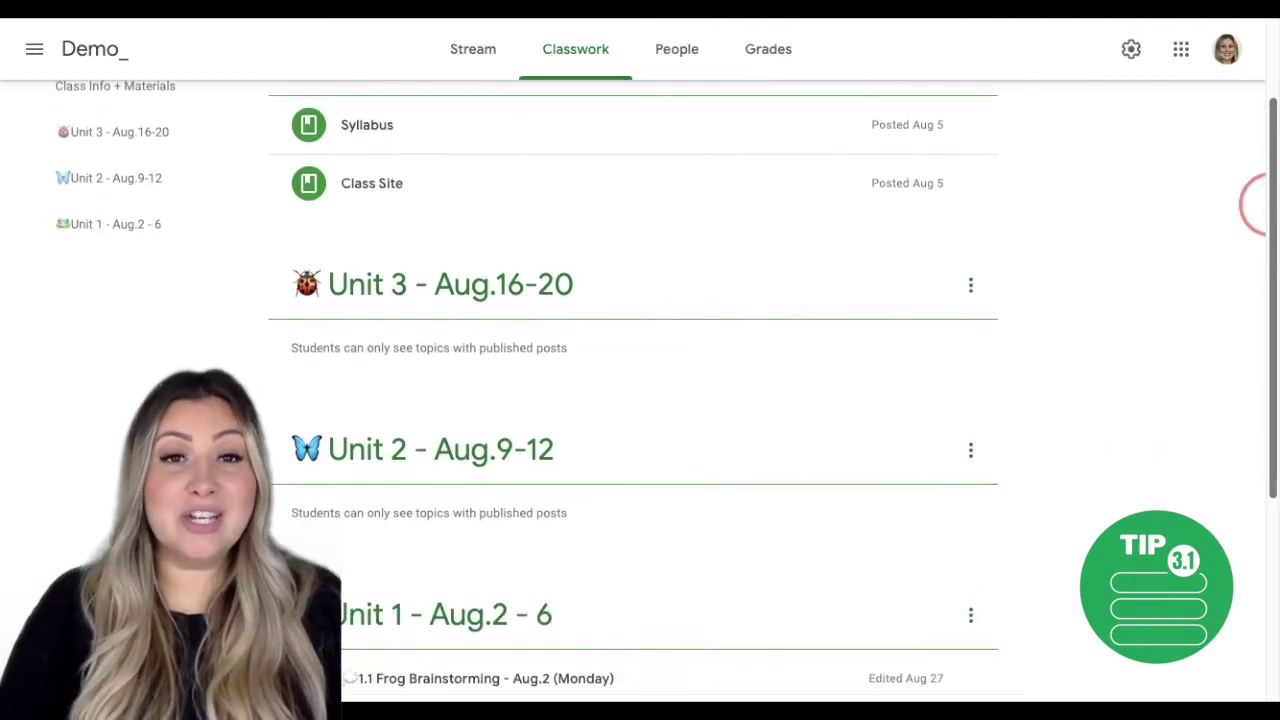
scroll(1271, 198, "up", 1)
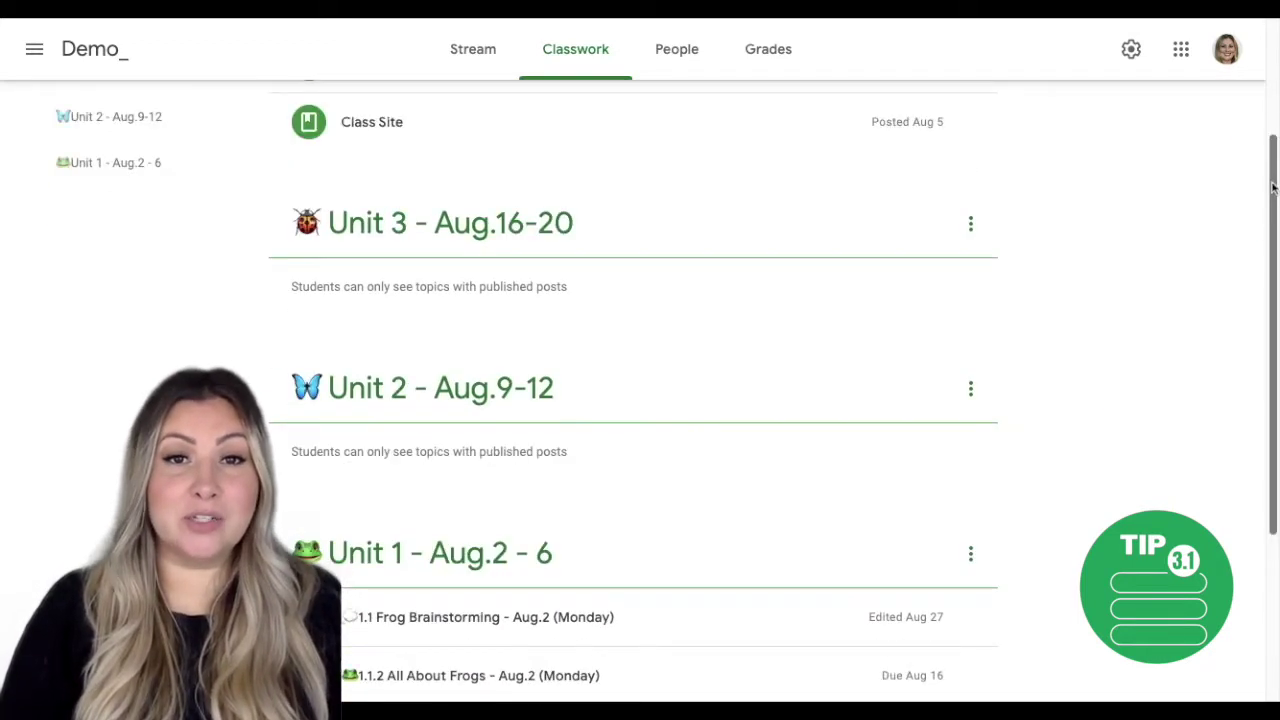
scroll(1268, 190, "up", 1)
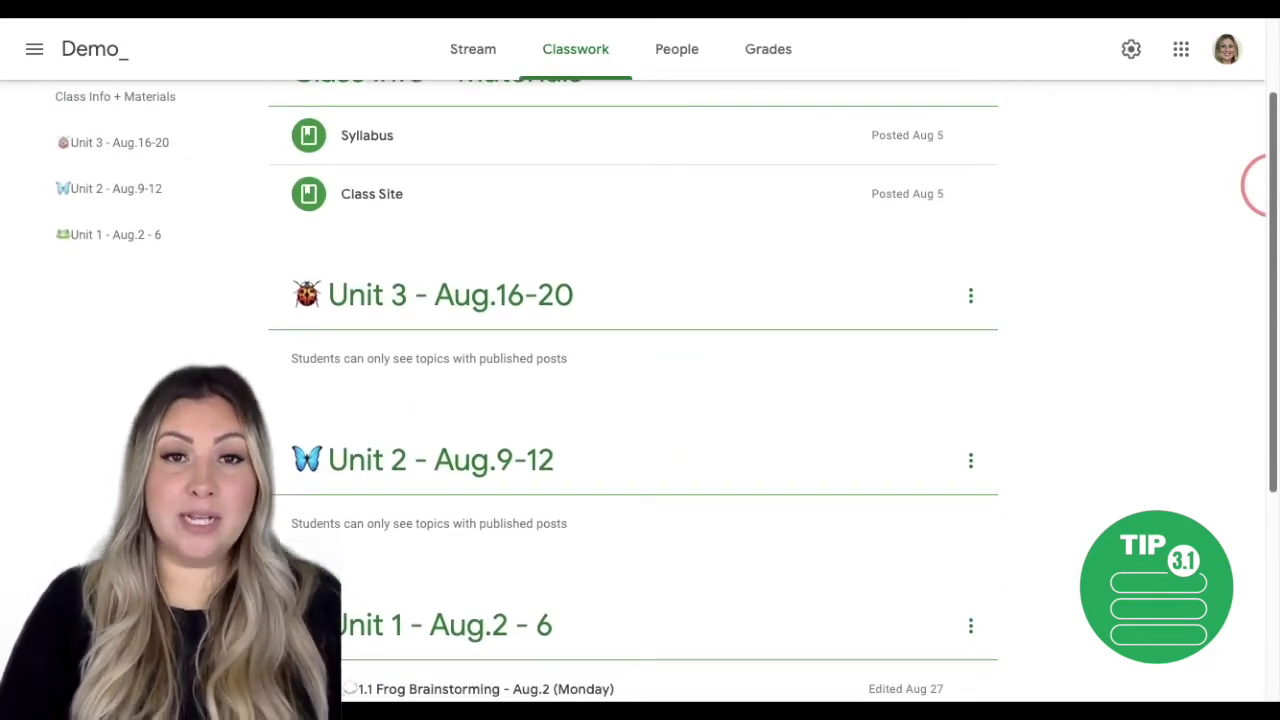
scroll(1256, 185, "down", 1)
scroll(1255, 185, "down", 1)
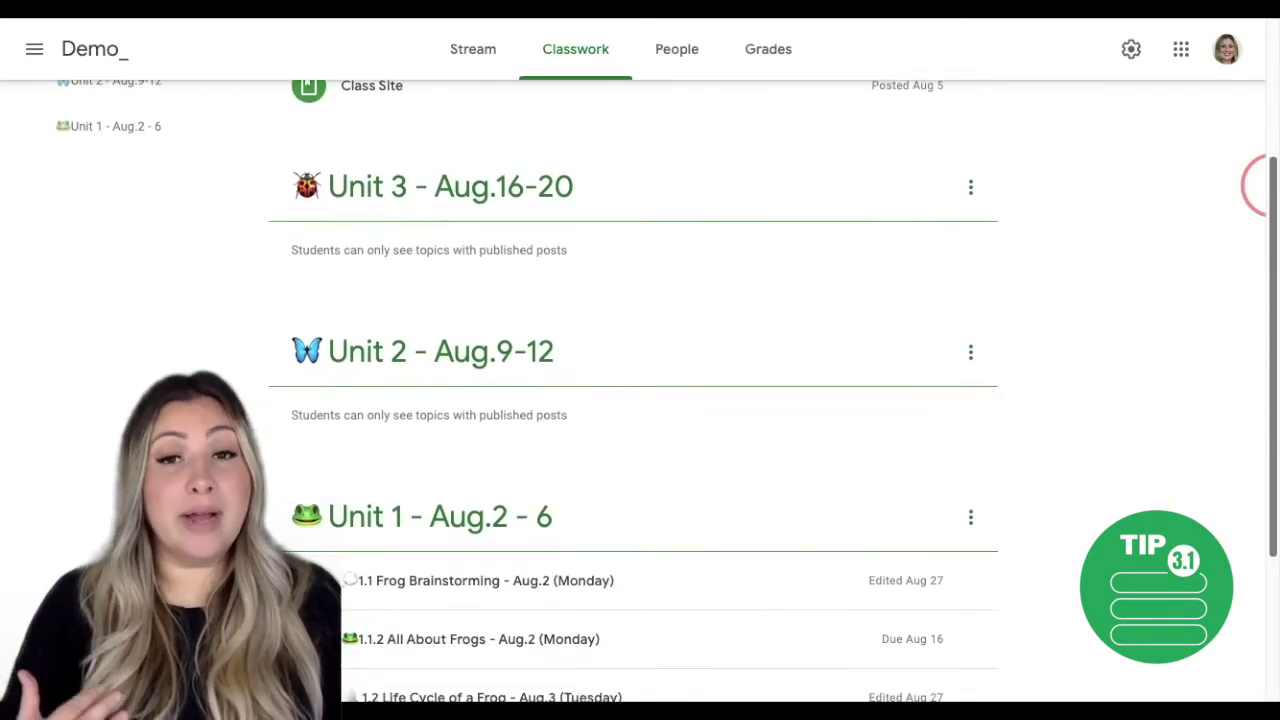
scroll(1255, 185, "down", 1)
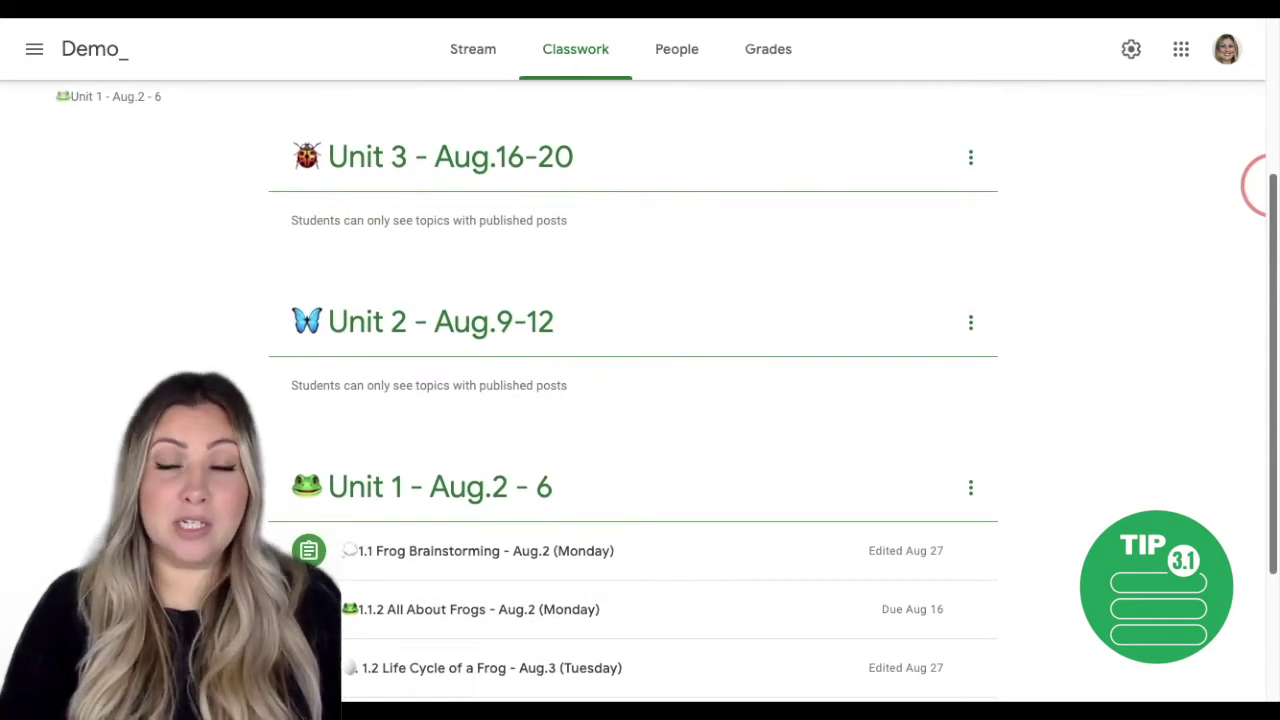
scroll(1256, 185, "down", 2)
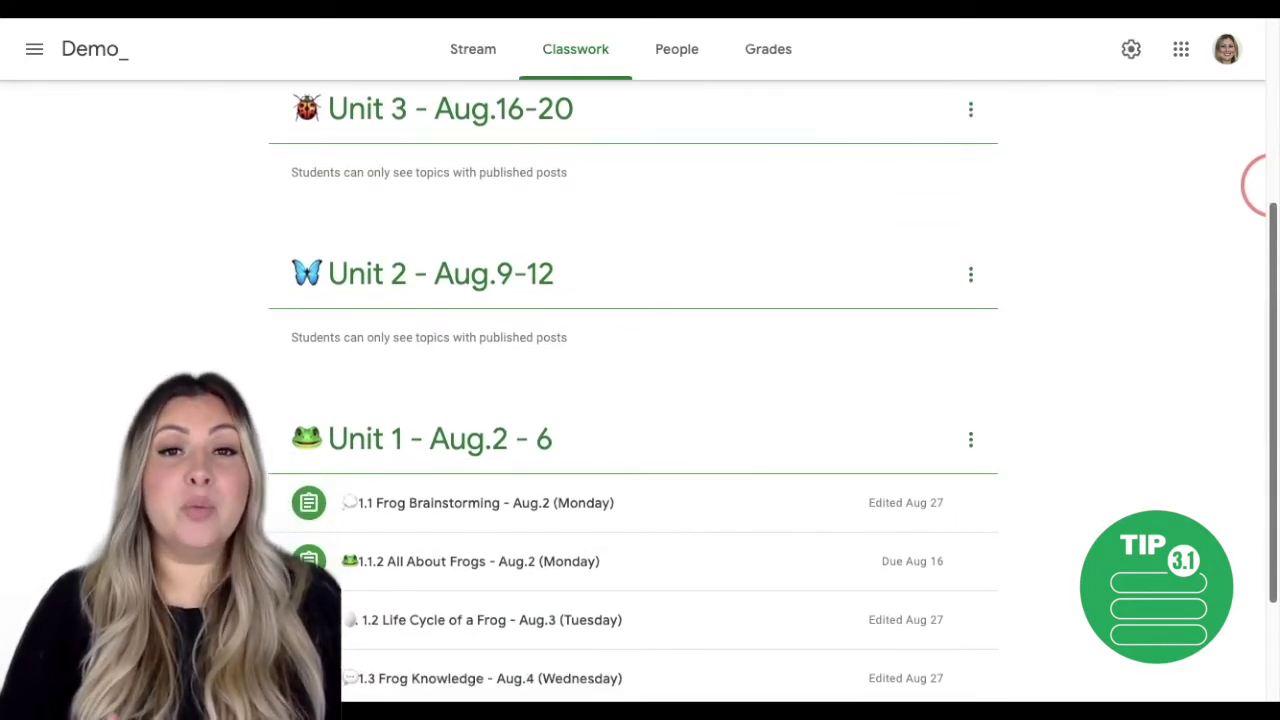
scroll(1255, 185, "down", 1)
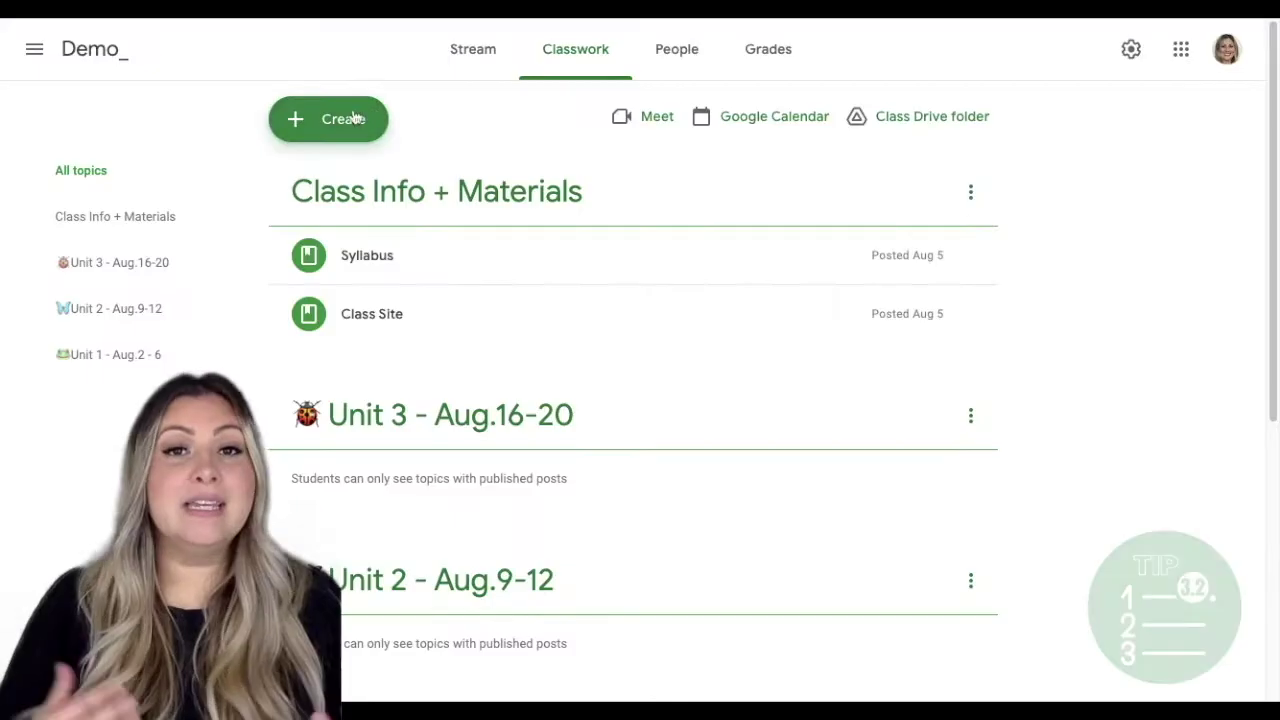
- Create an assignment titled "🎨 1.5 Frog Project - Aug.6 (Friday)", paste its "Choose 1 of the following" instructions, and assign topic Unit 1 - Aug.2 - 6
left_click(355, 117)
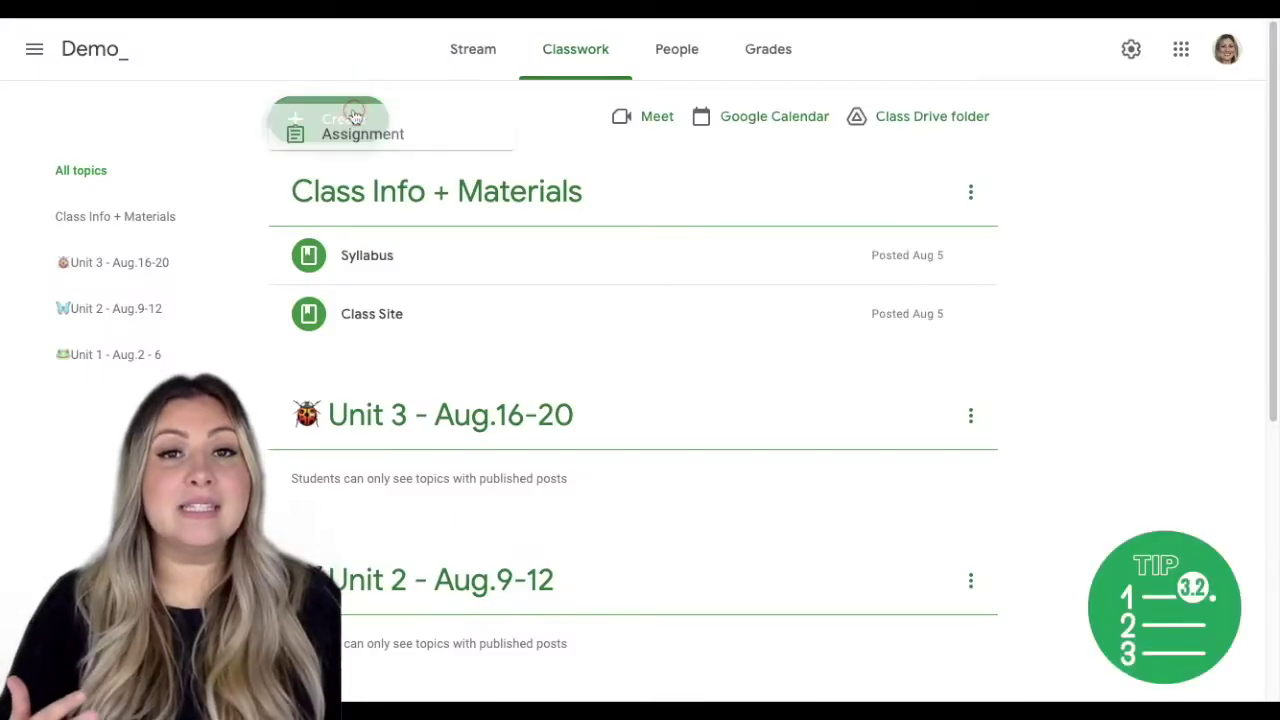
left_click(365, 181)
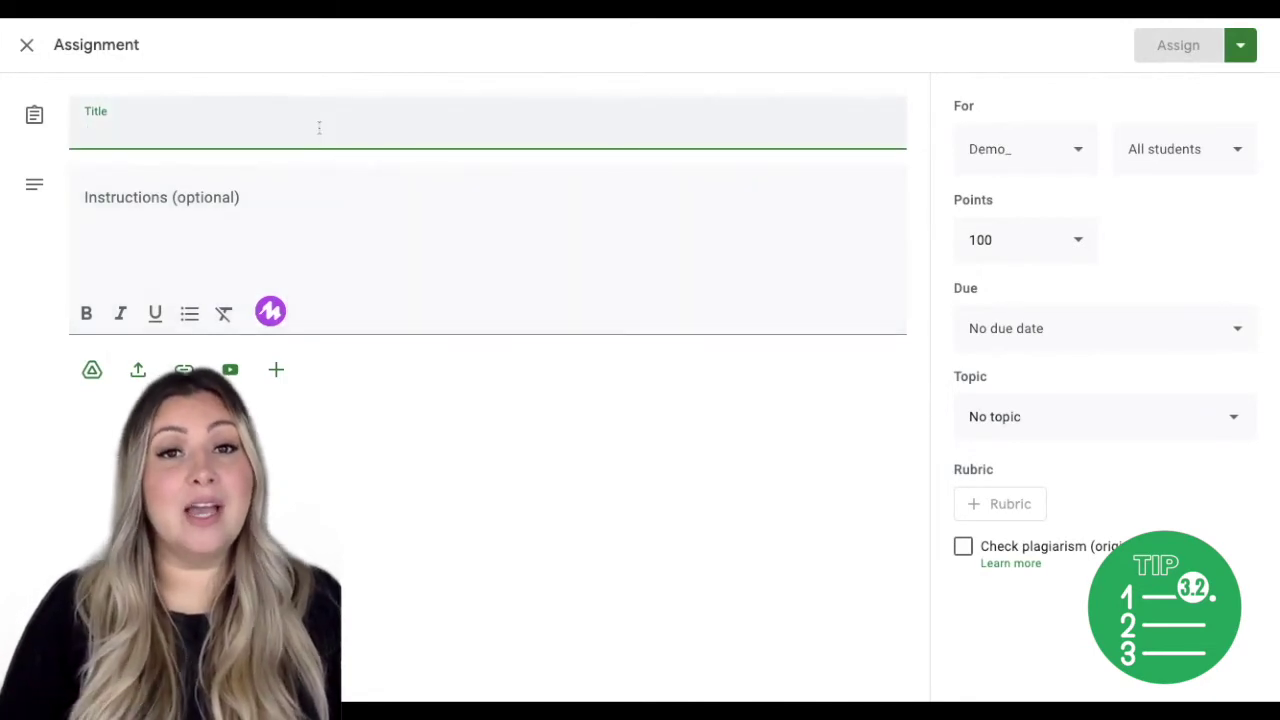
type("🐸 1.5 Frog Project - Aug.6 (Friday)")
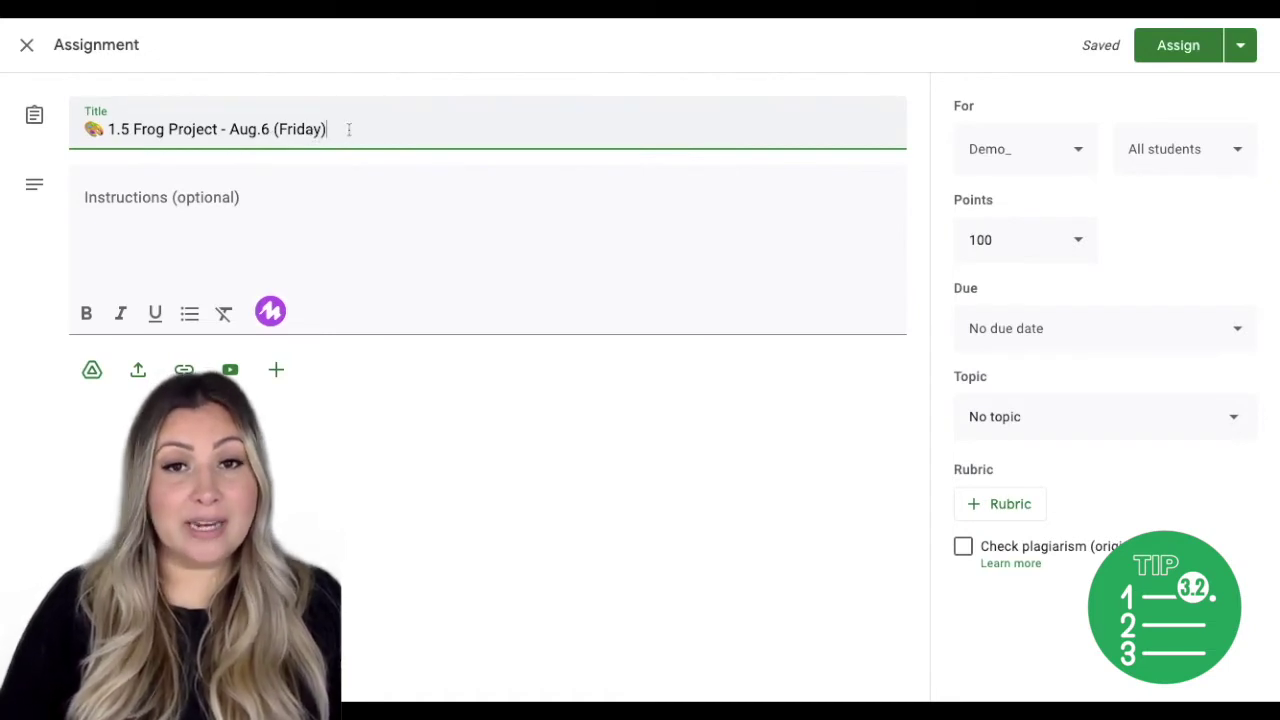
key("Tab")
key("ctrl+v")
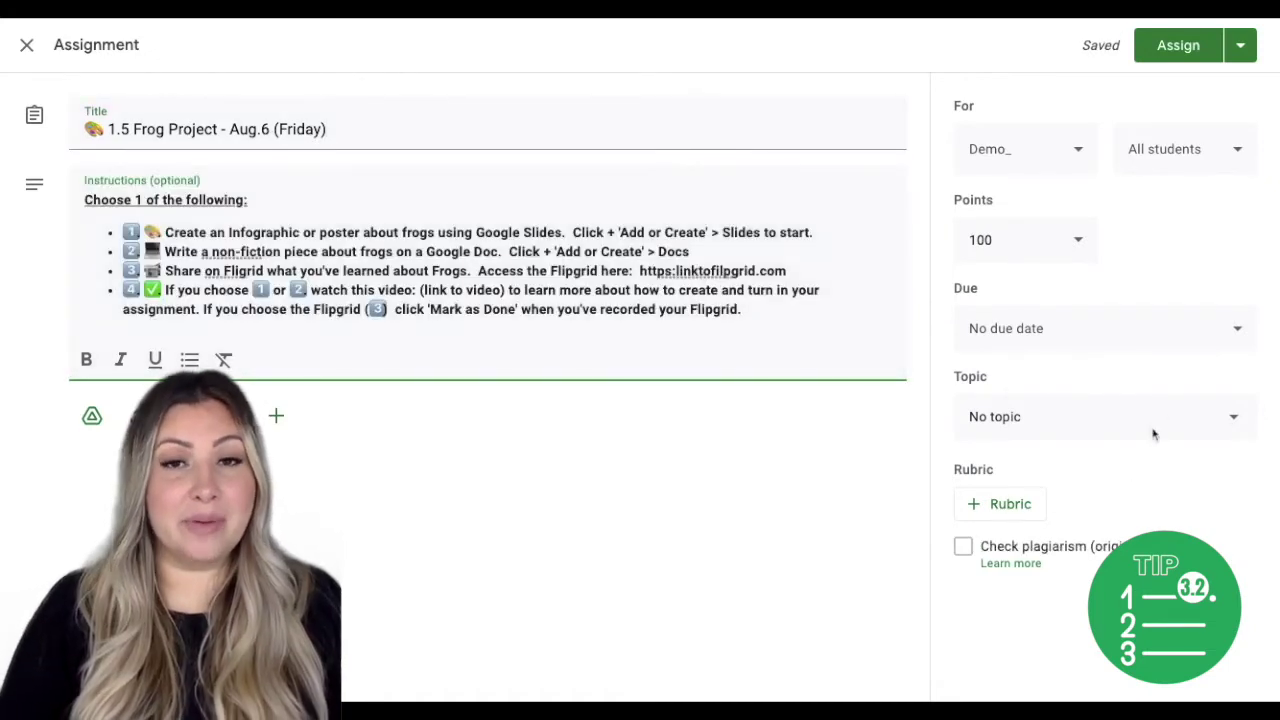
left_click(1234, 410)
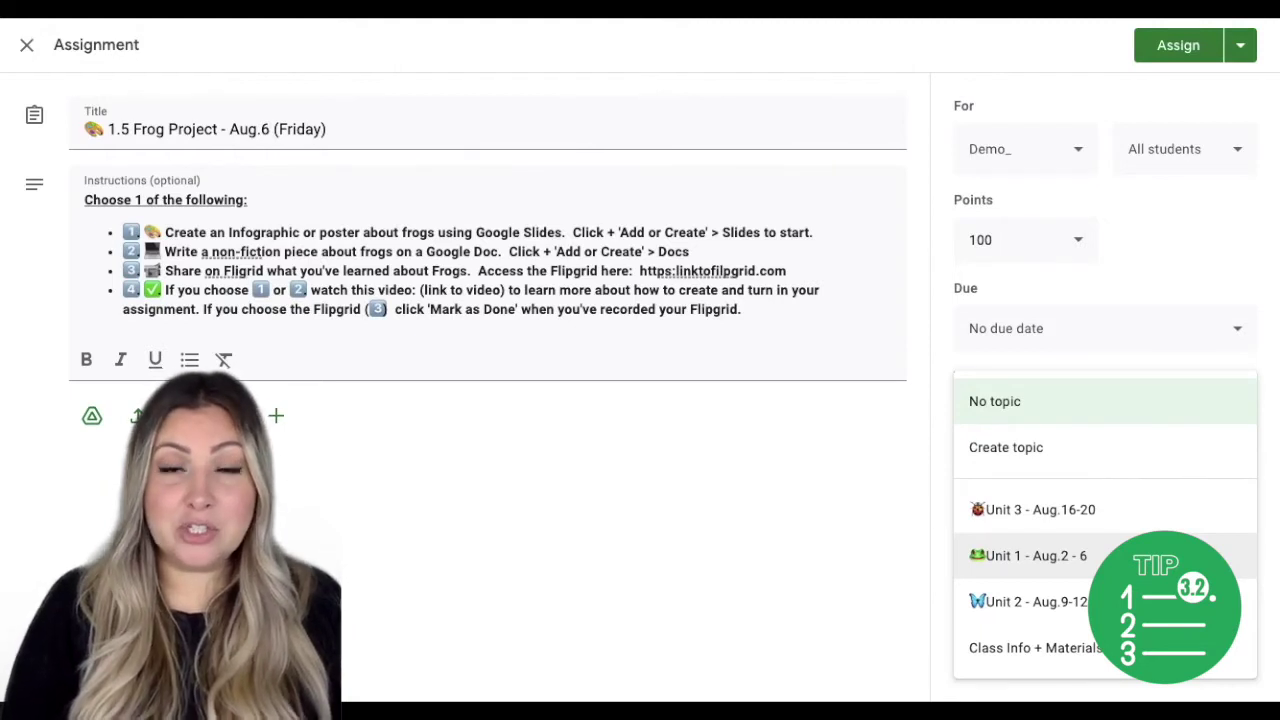
left_click(1036, 555)
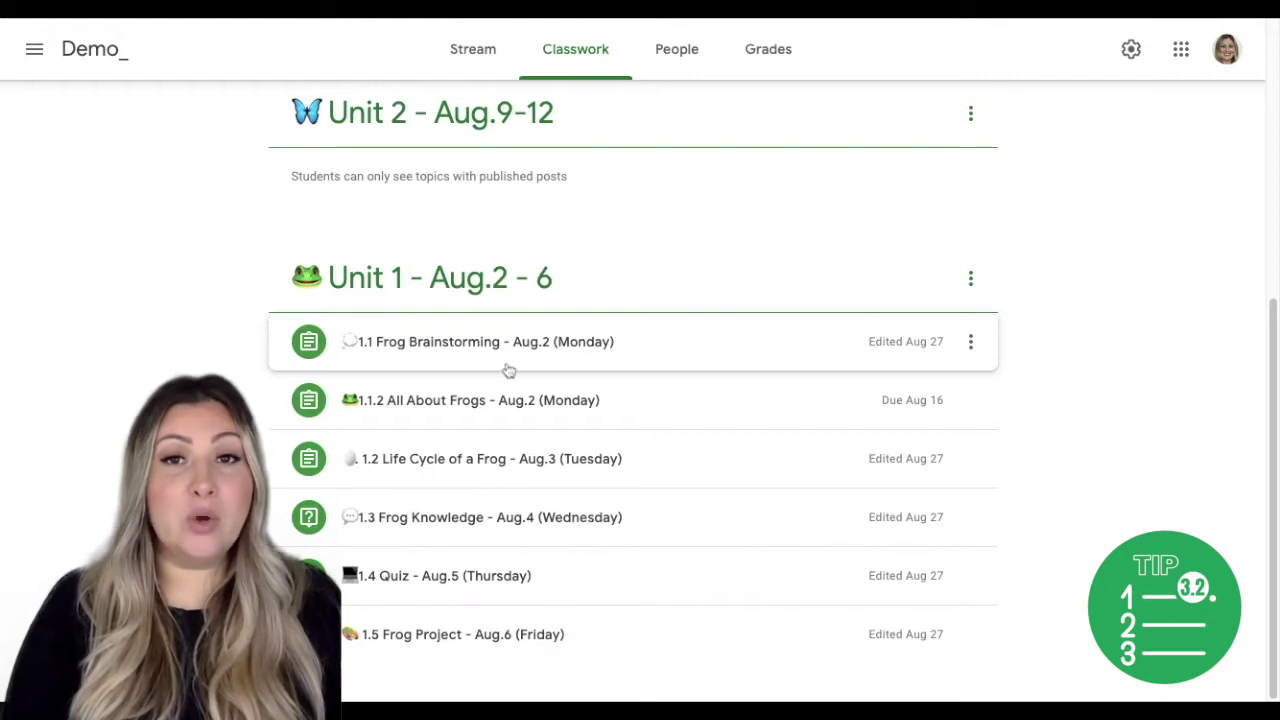
- Go back through the Unit 1 classwork and open the Reuse post option for creating classwork
left_click_drag(1272, 428, 1272, 408)
scroll(1272, 408, "up", 5)
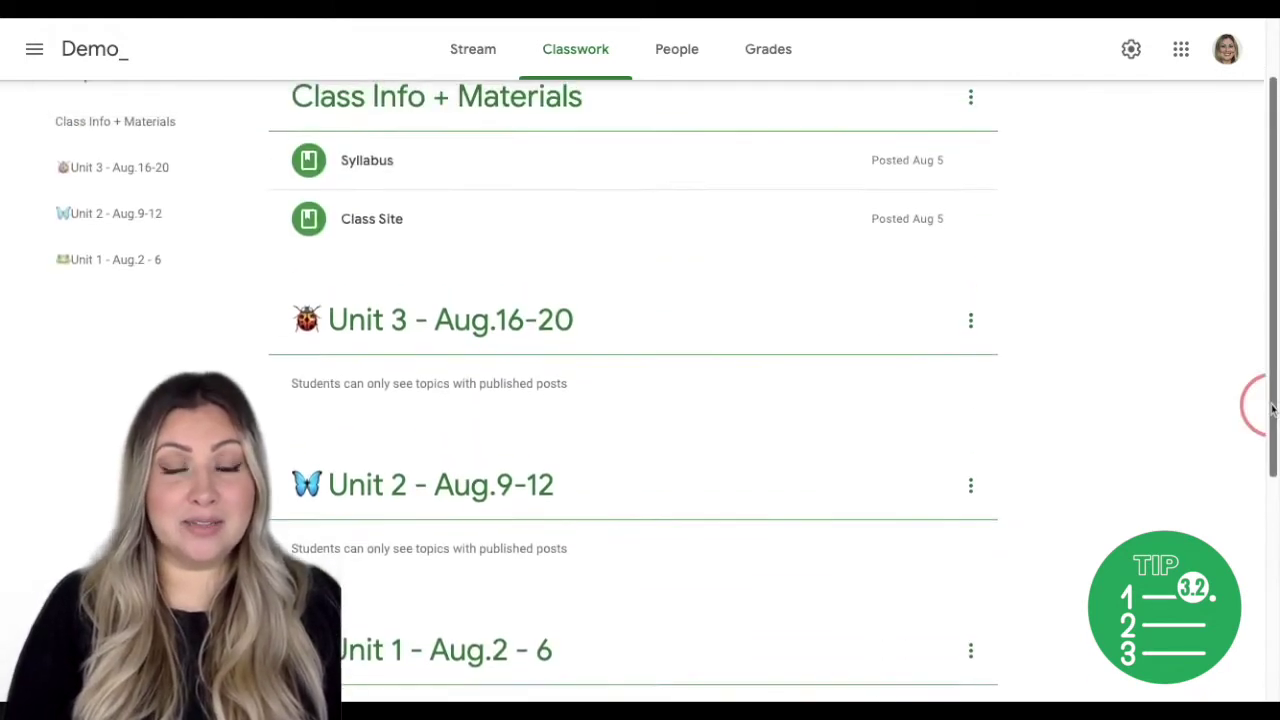
left_click(300, 118)
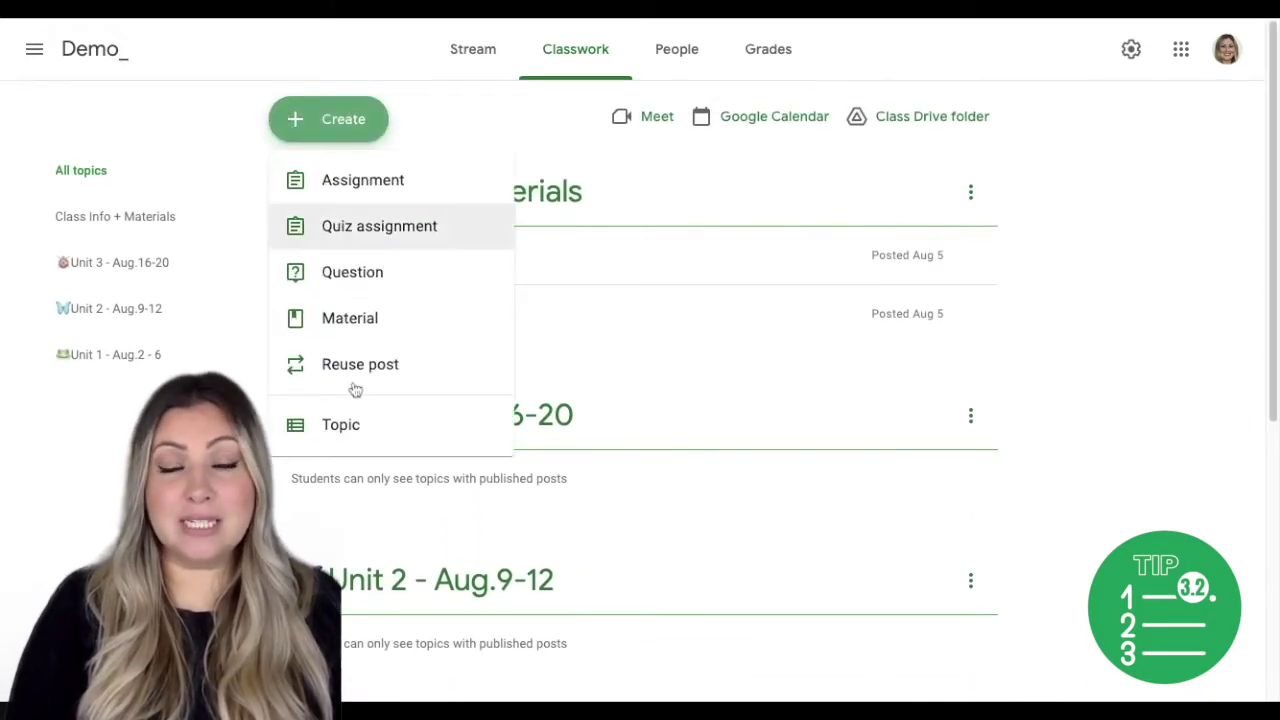
left_click(353, 366)
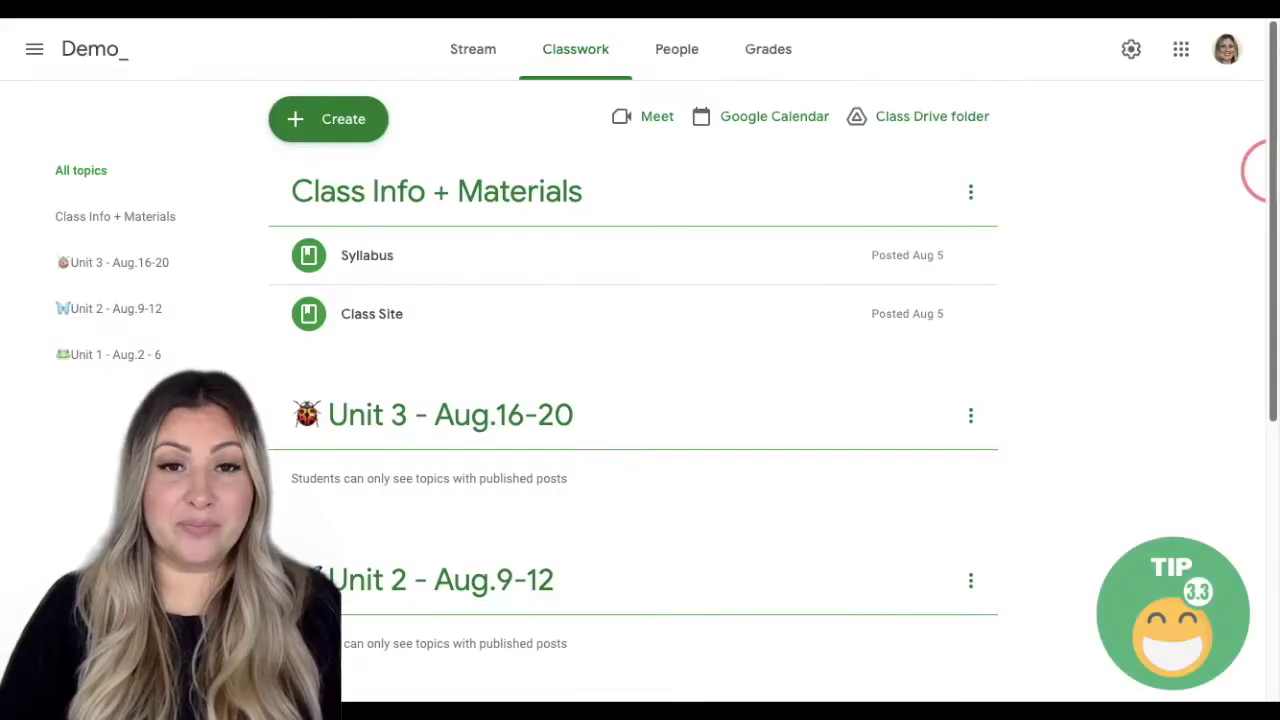
- Show only the Unit 1 - Aug.2 - 6 topic in the Demo_ classwork
scroll(1262, 170, "down", 1)
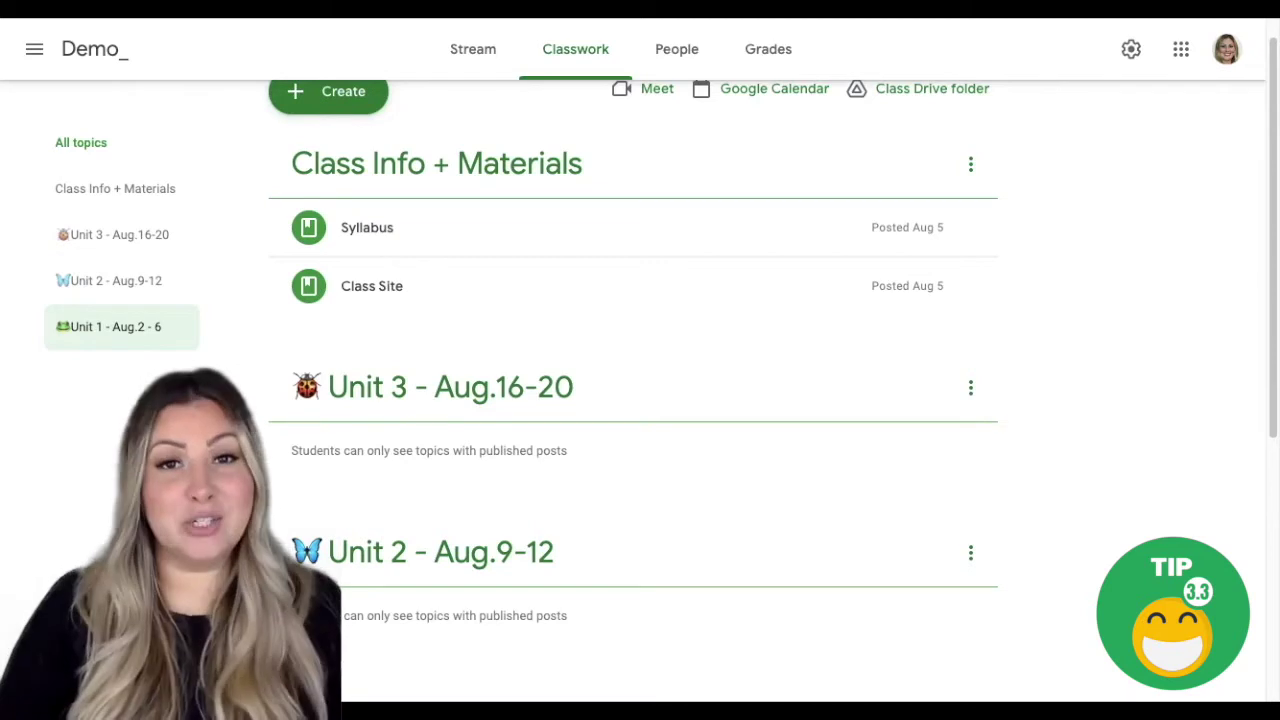
left_click(108, 326)
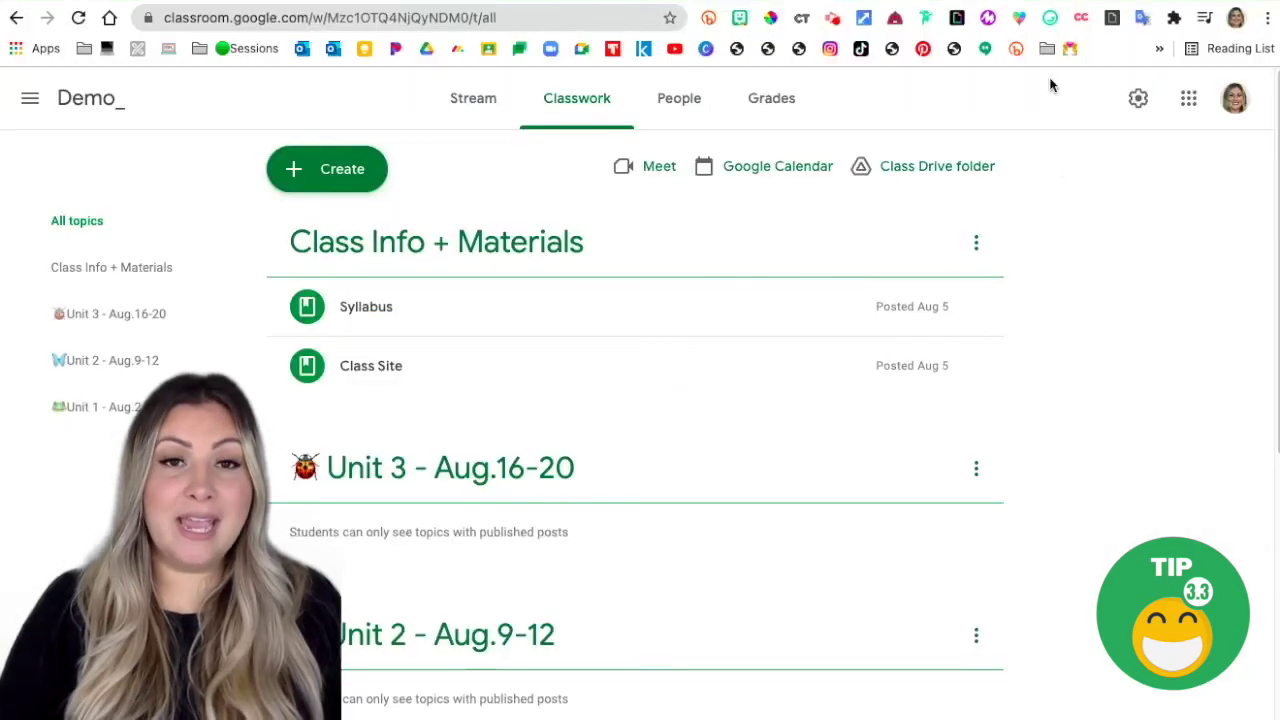
- Open the JoyPixels emoji picker and browse its Smileys & People emojis through to Animals & Nature
left_click(1049, 19)
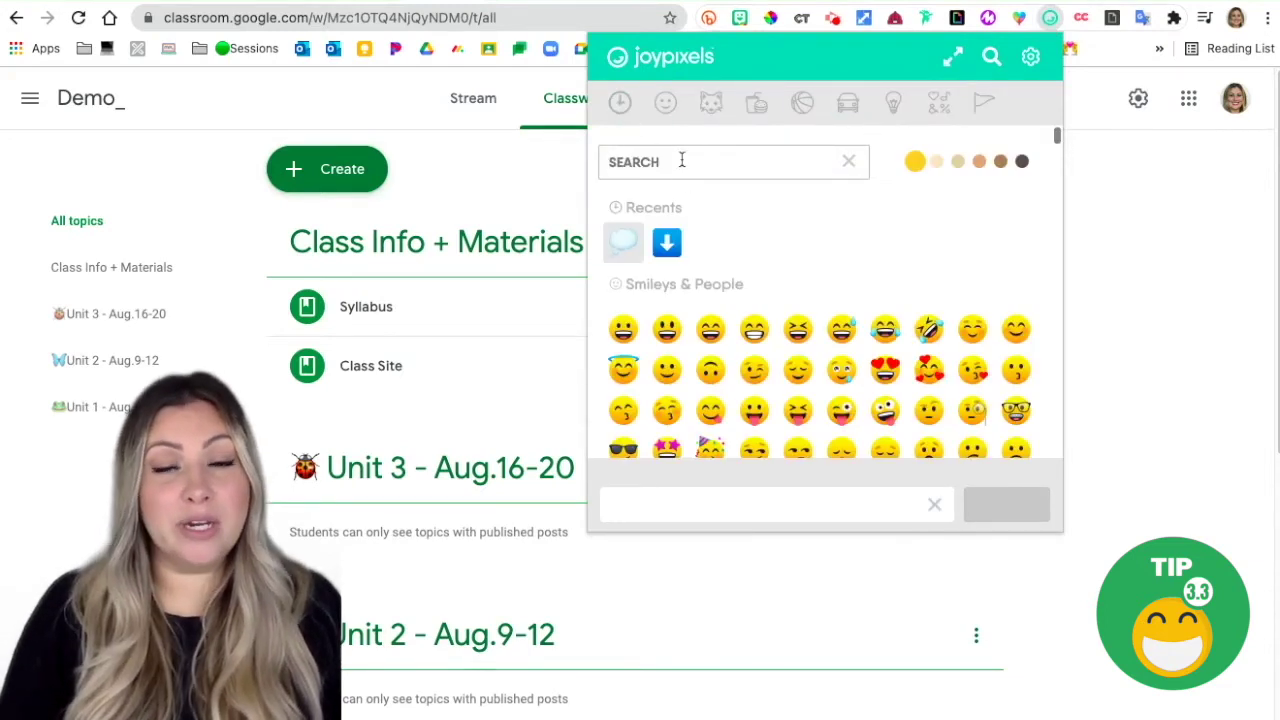
scroll(1051, 170, "down", 5)
scroll(1051, 170, "down", 8)
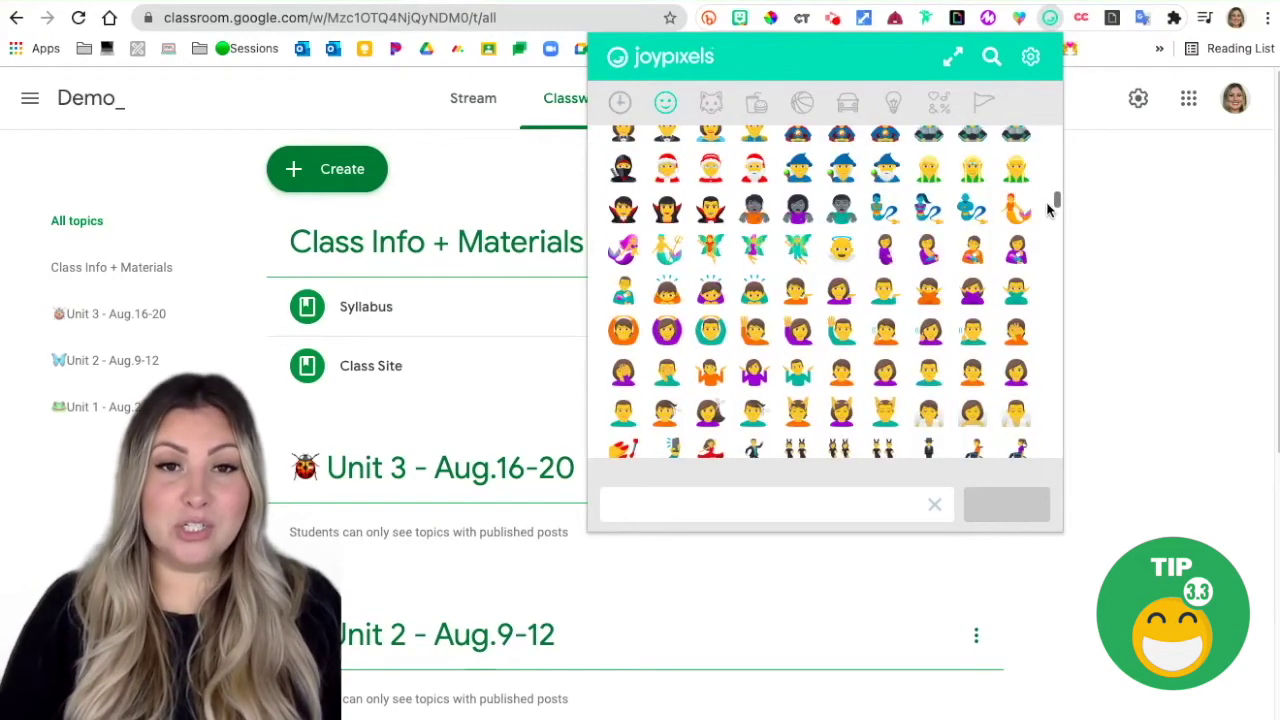
scroll(1049, 222, "down", 2)
scroll(1049, 222, "down", 3)
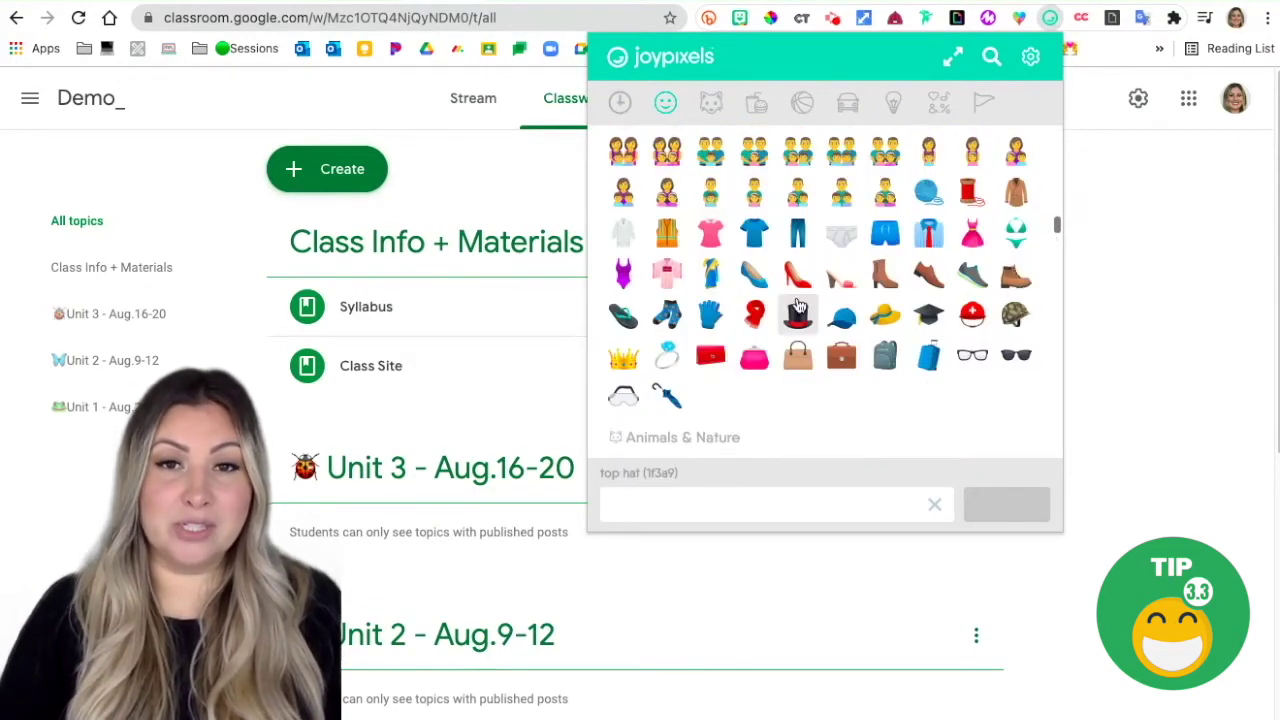
left_click(792, 320)
scroll(792, 322, "down", 1)
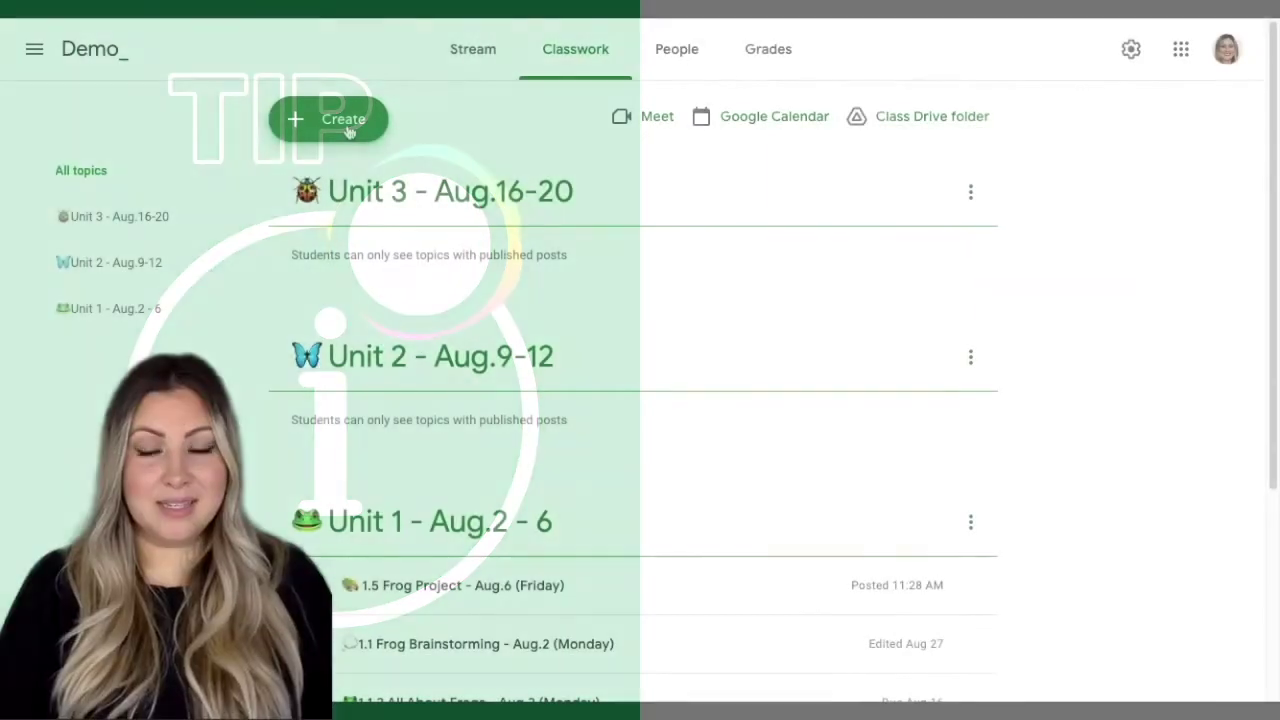
- Add a topic named "Class Info + Materials" and post a material titled "Syllabus" under it for all students
left_click(348, 130)
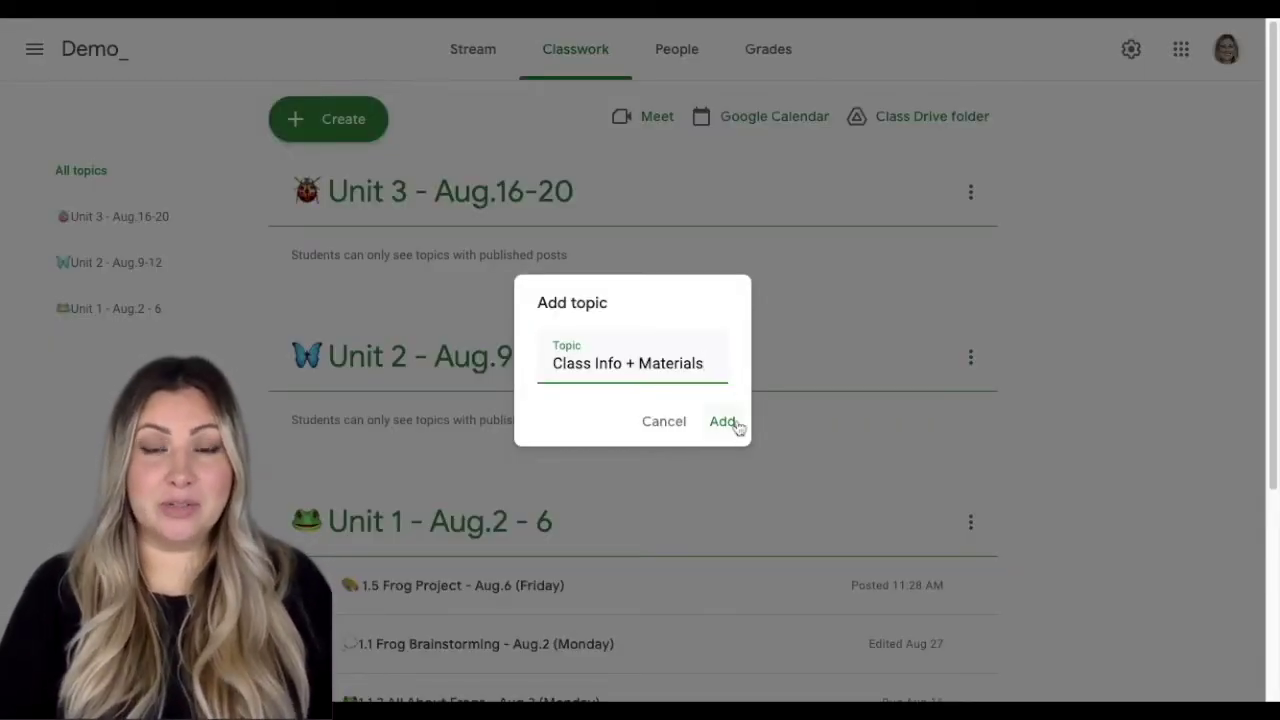
left_click(722, 421)
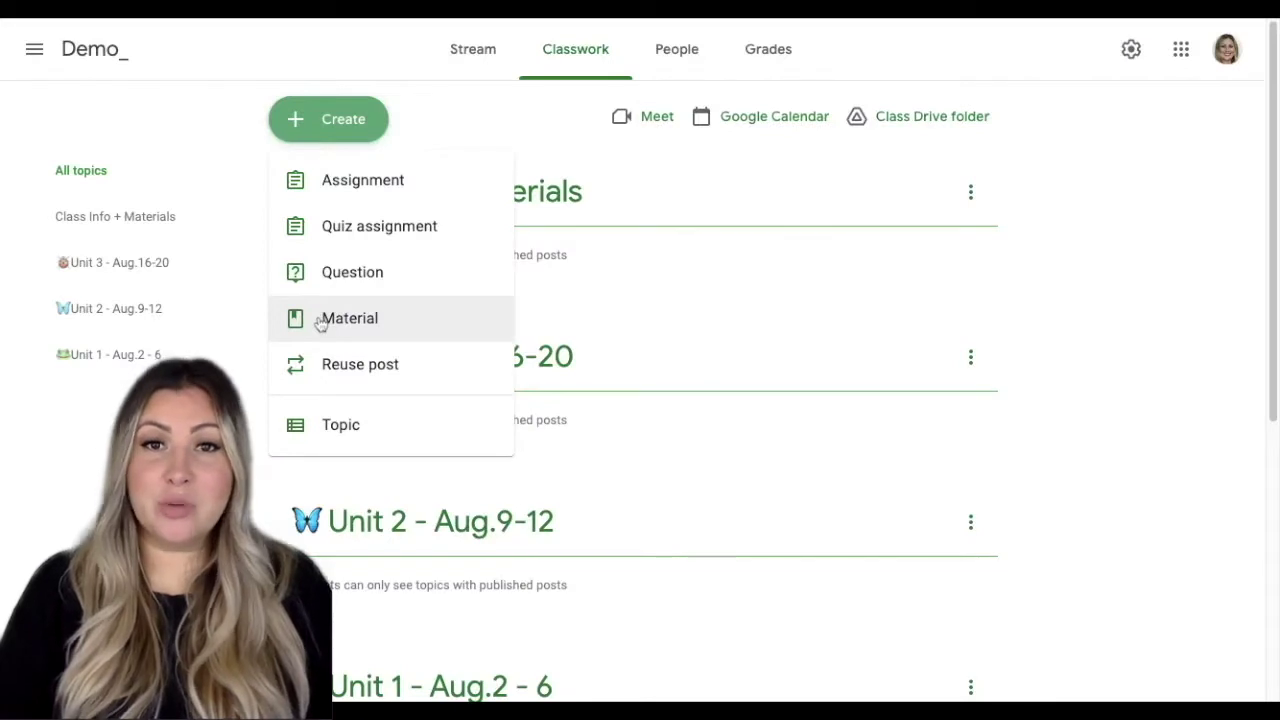
left_click(320, 321)
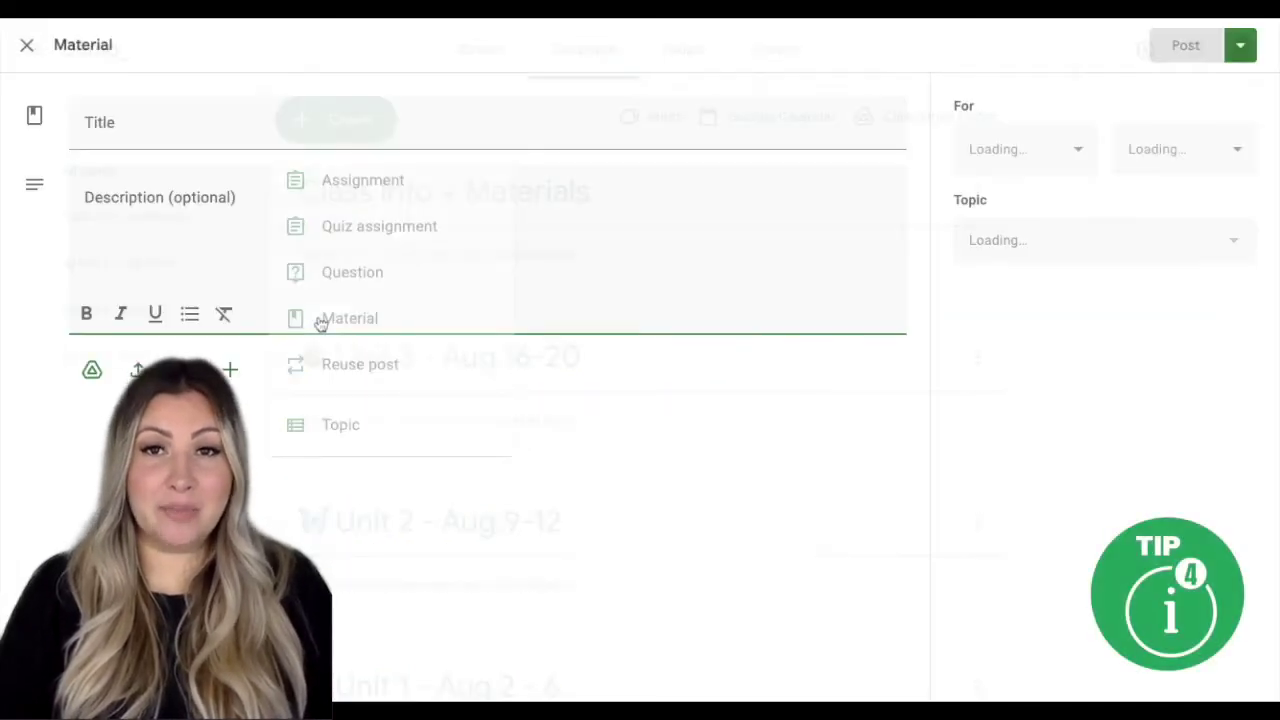
type("Syllabus")
left_click(1100, 240)
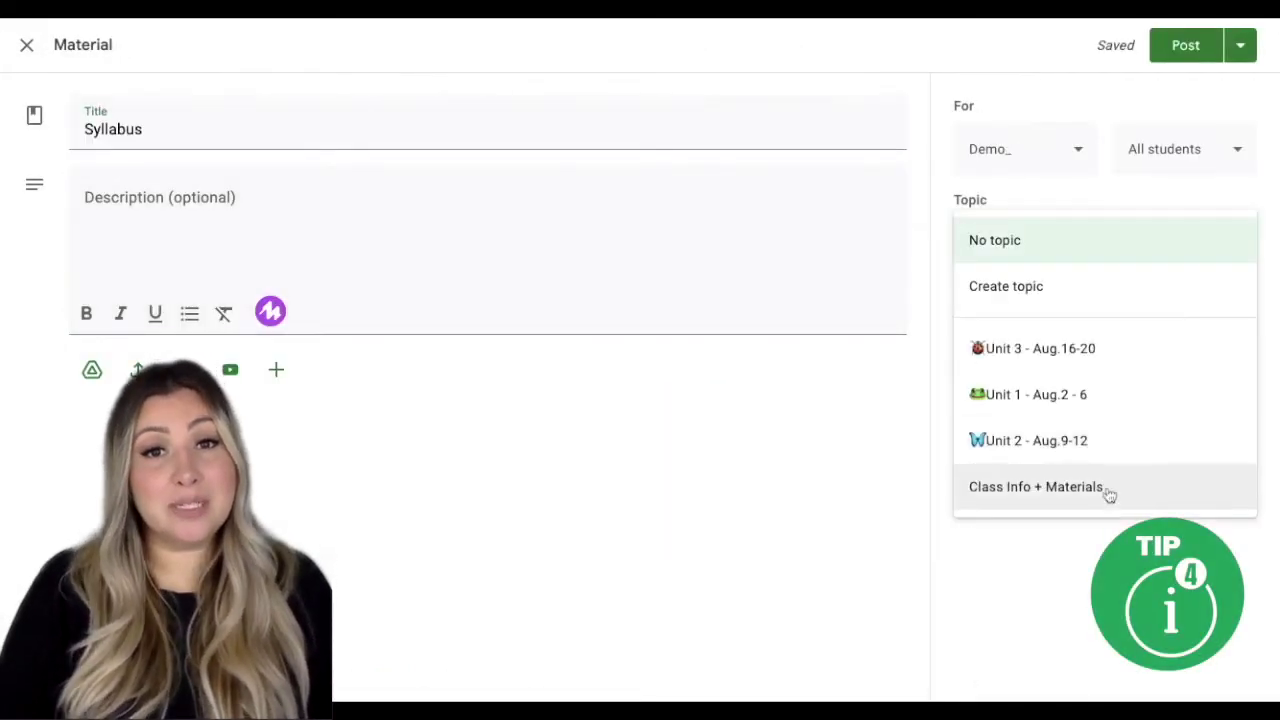
left_click(1105, 490)
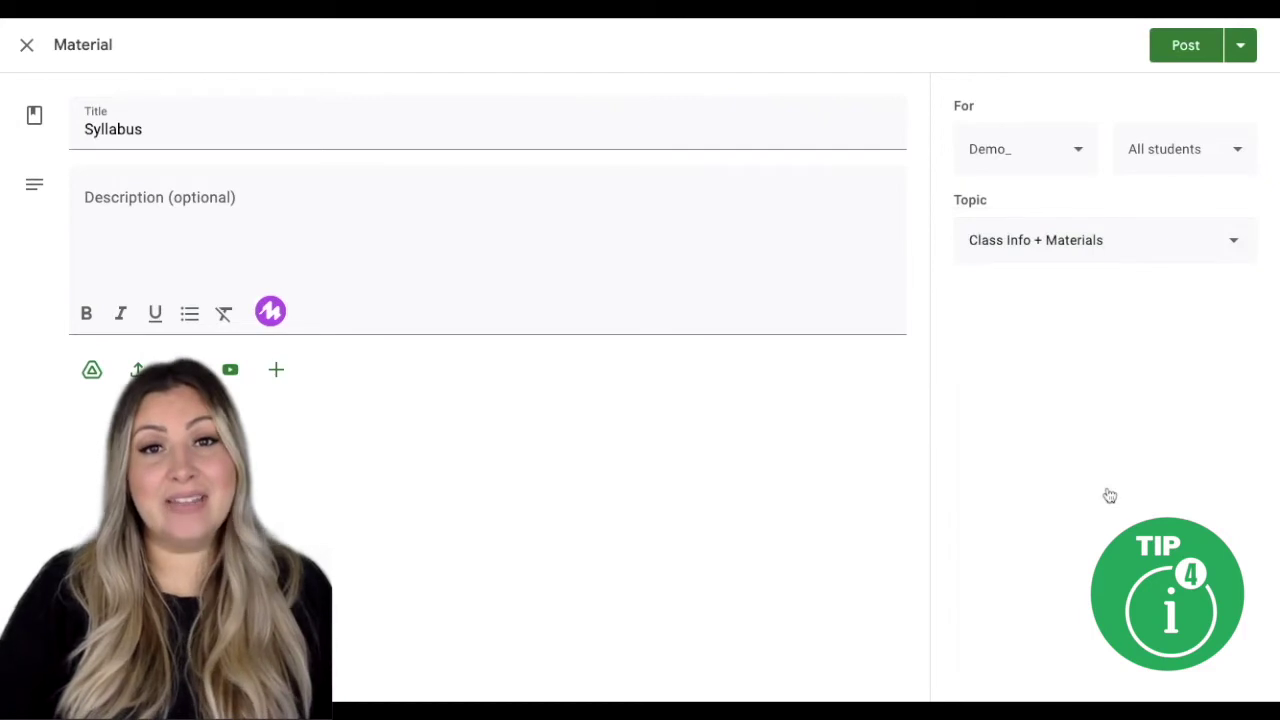
left_click(1180, 50)
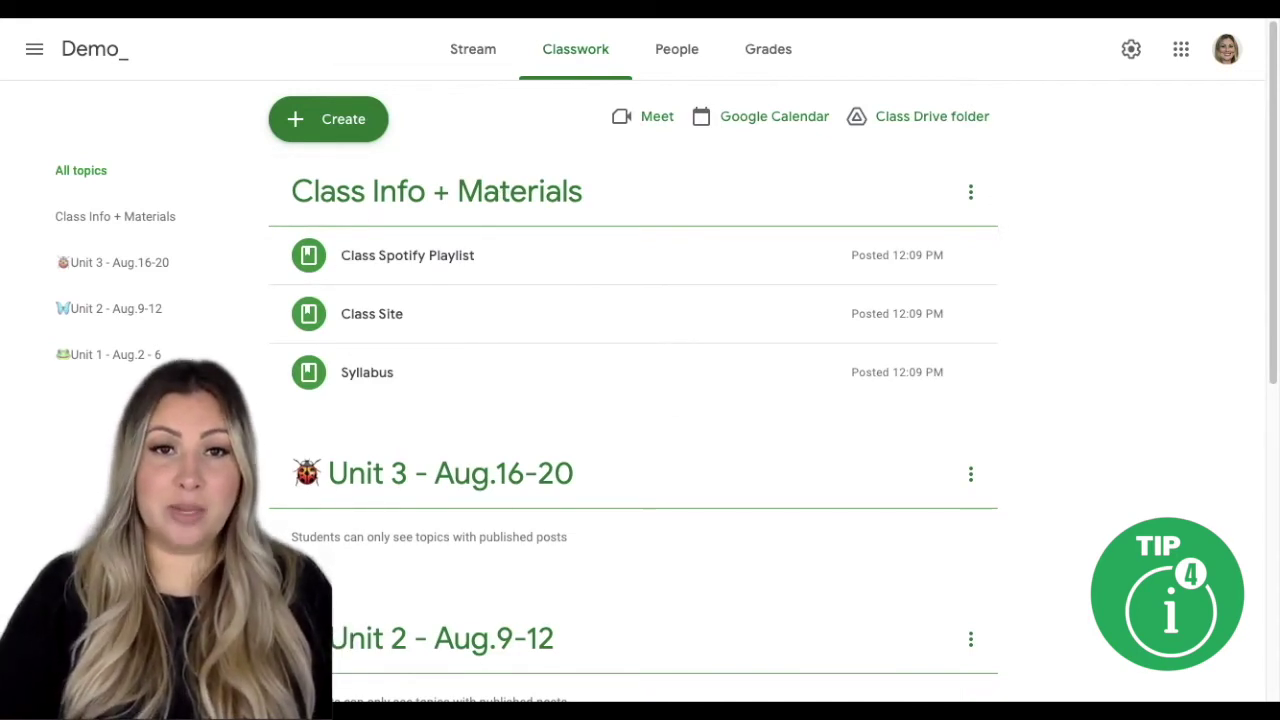
- Reorder the Class Info + Materials posts so Class Site comes first and Syllabus second, above Class Spotify Playlist
left_click_drag(514, 330, 514, 263)
left_click(493, 355)
left_click_drag(493, 355, 497, 291)
- Post another material titled "Syllabus" without a topic so that it sits above the classwork topics
left_click(328, 118)
left_click(318, 320)
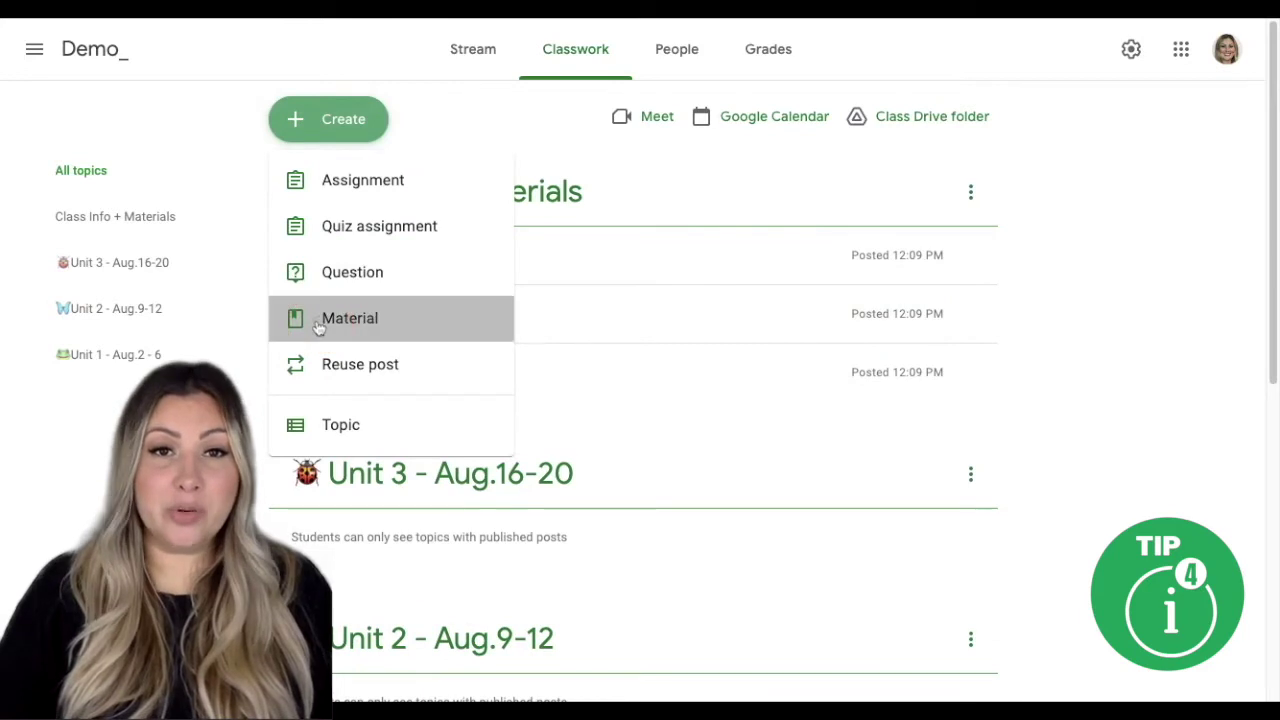
type("Syllabus")
left_click(1172, 51)
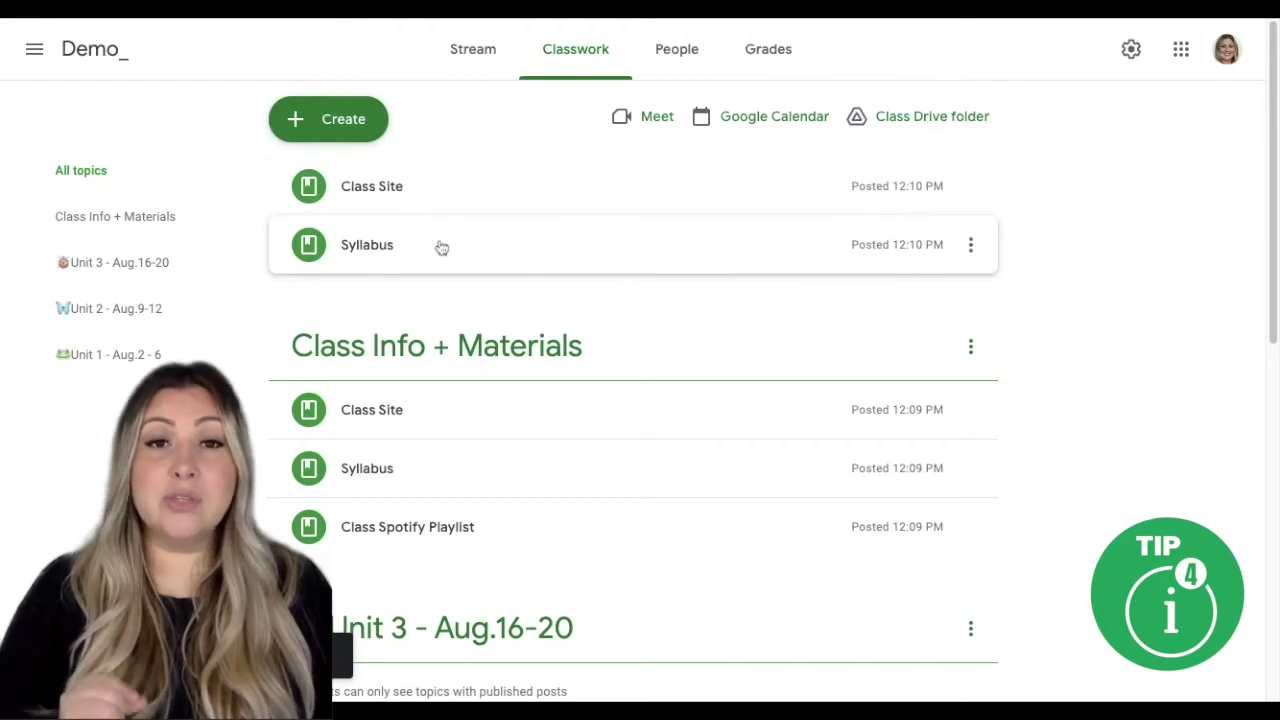
left_click_drag(440, 250, 453, 240)
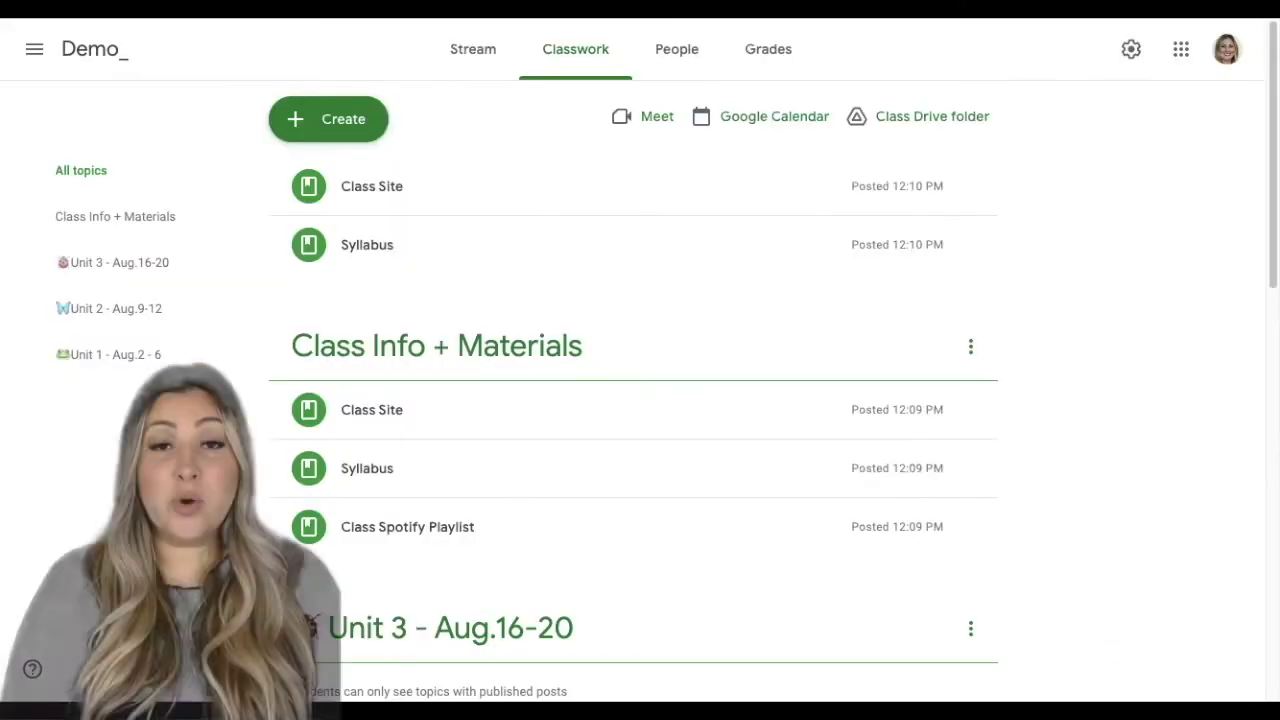
- Examine the instructions and attachments of the Unit 1 frog posts, from 1.1 Frog Brainstorming through 1.5 Frog Project
left_click(337, 118)
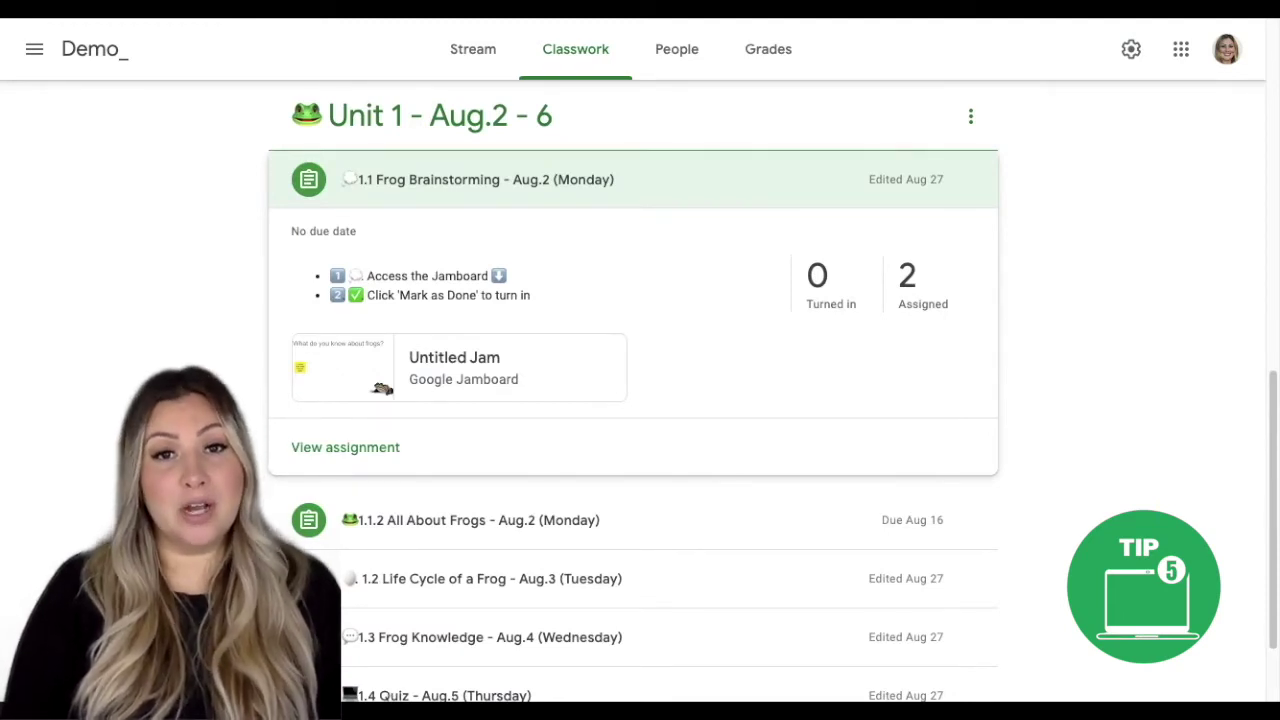
left_click(735, 520)
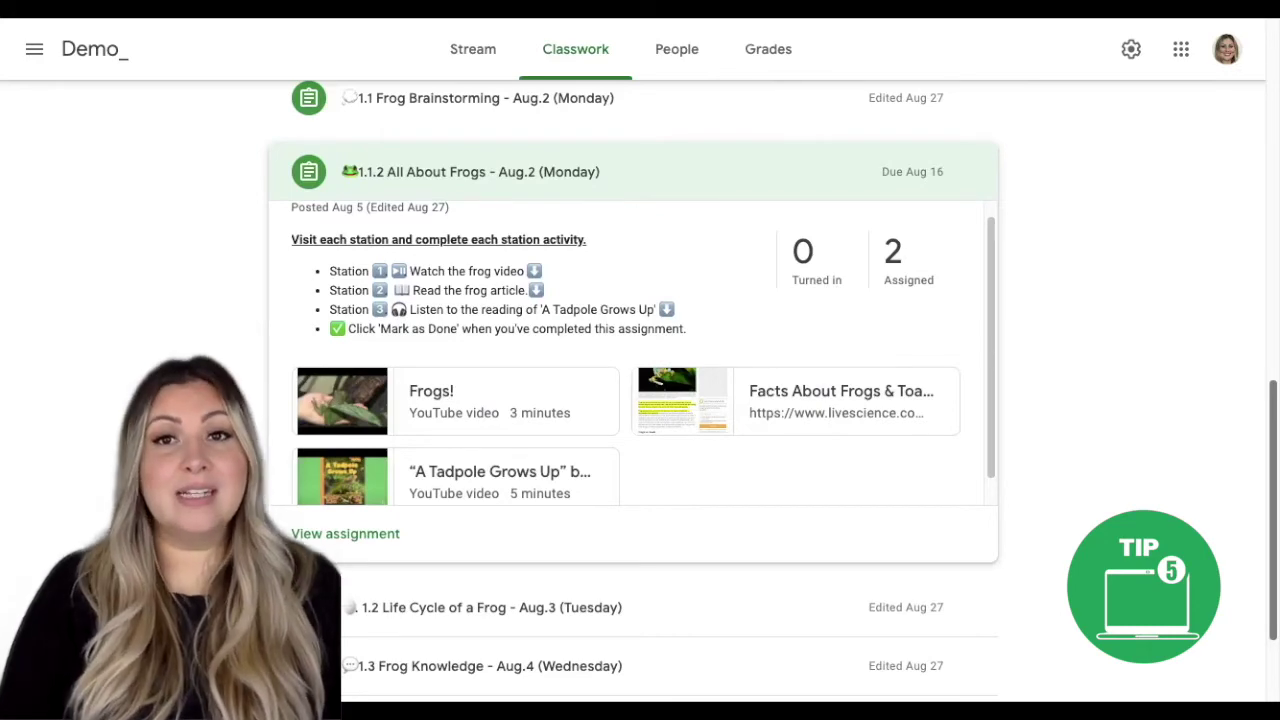
left_click(950, 607)
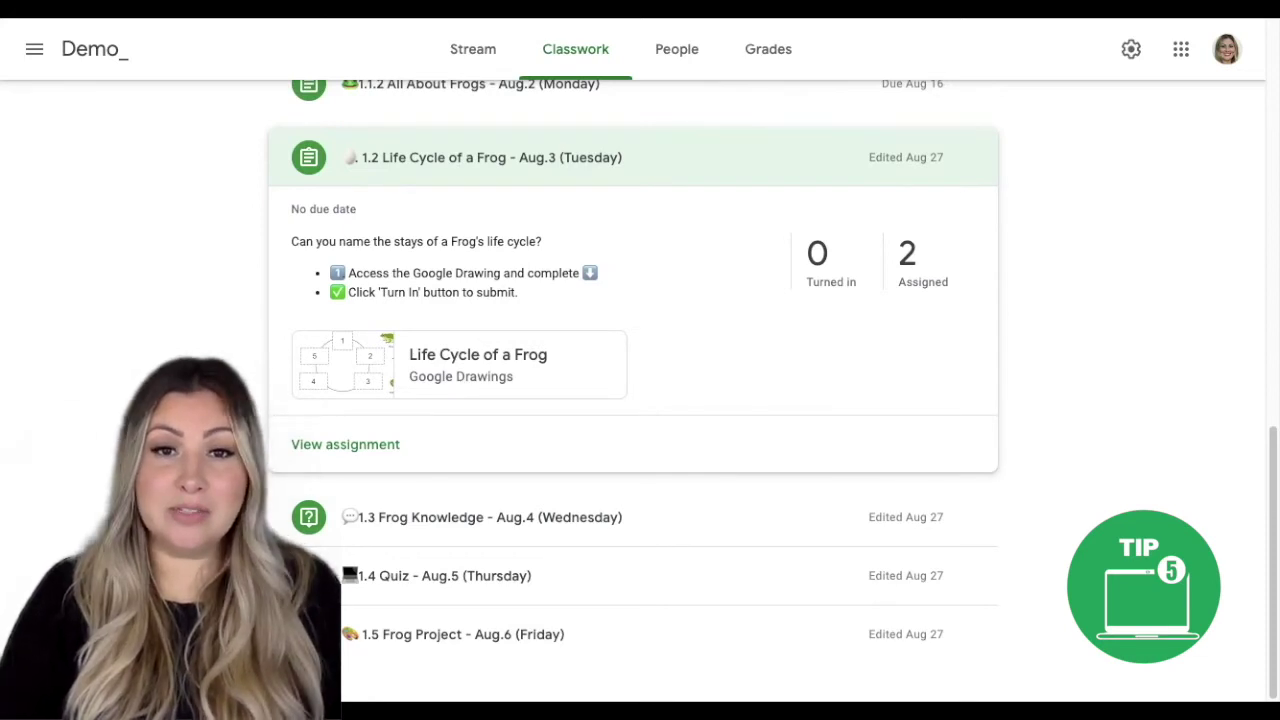
left_click(786, 532)
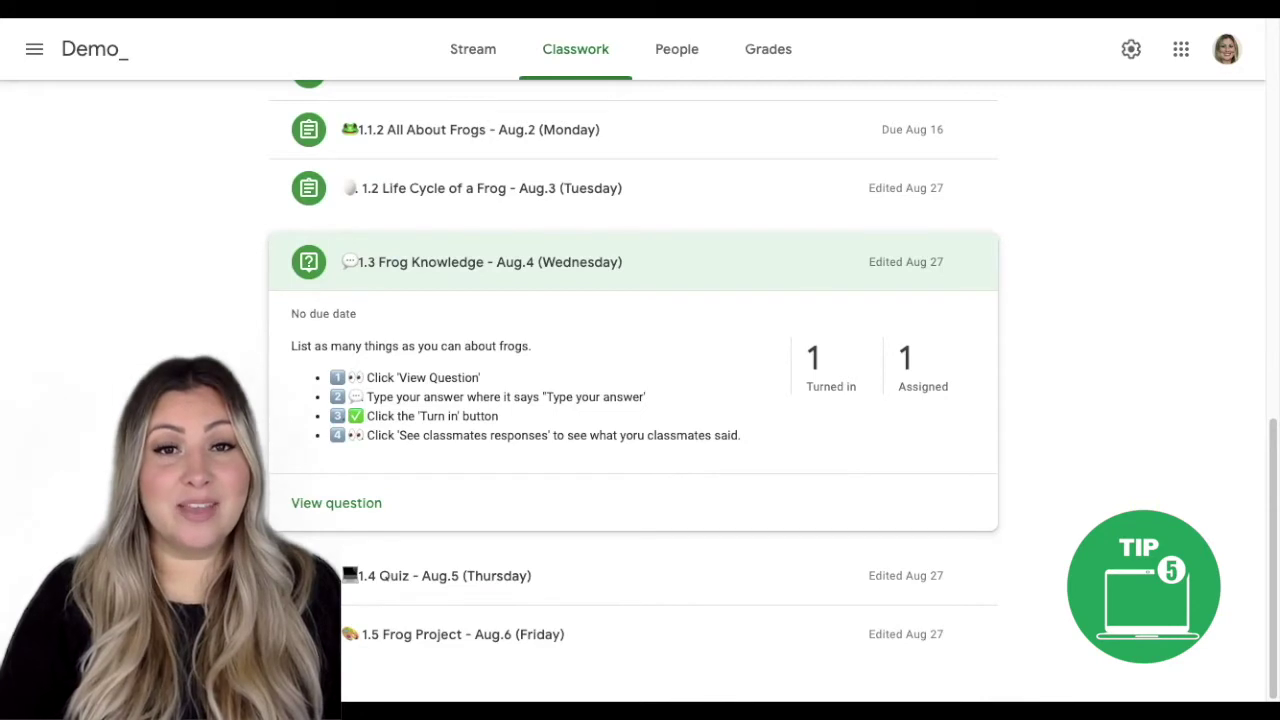
left_click(445, 575)
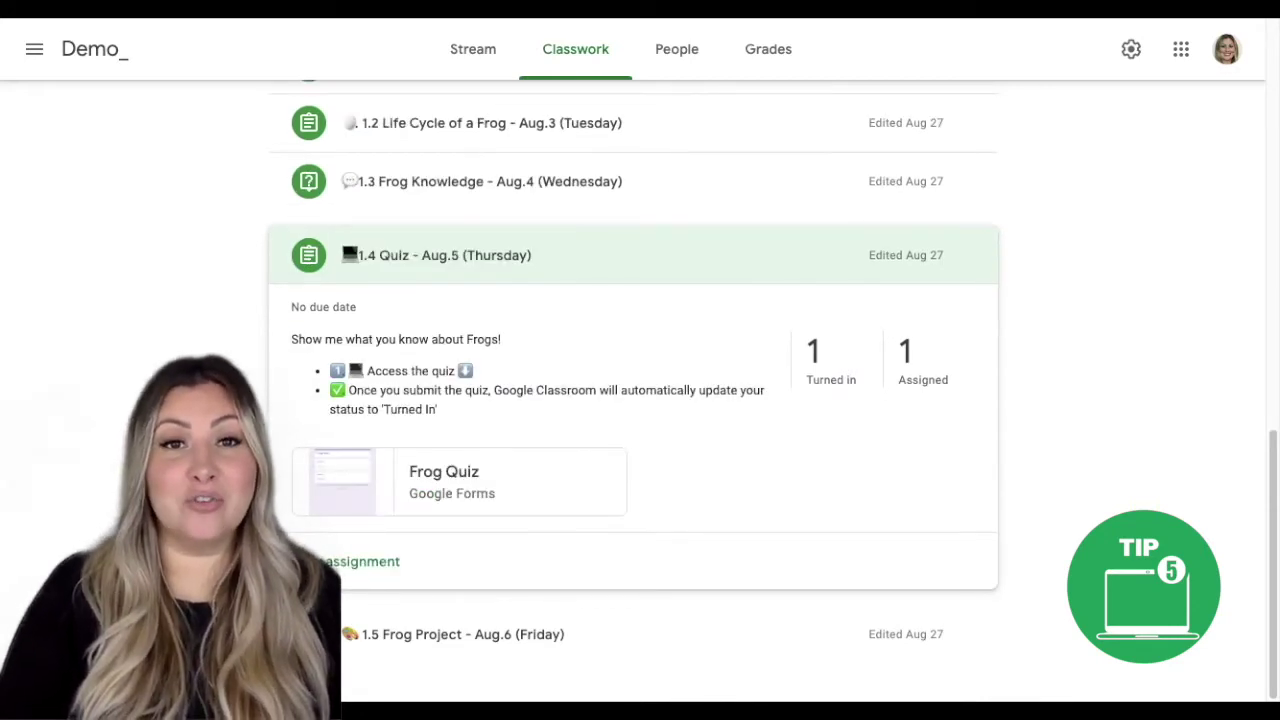
left_click(860, 632)
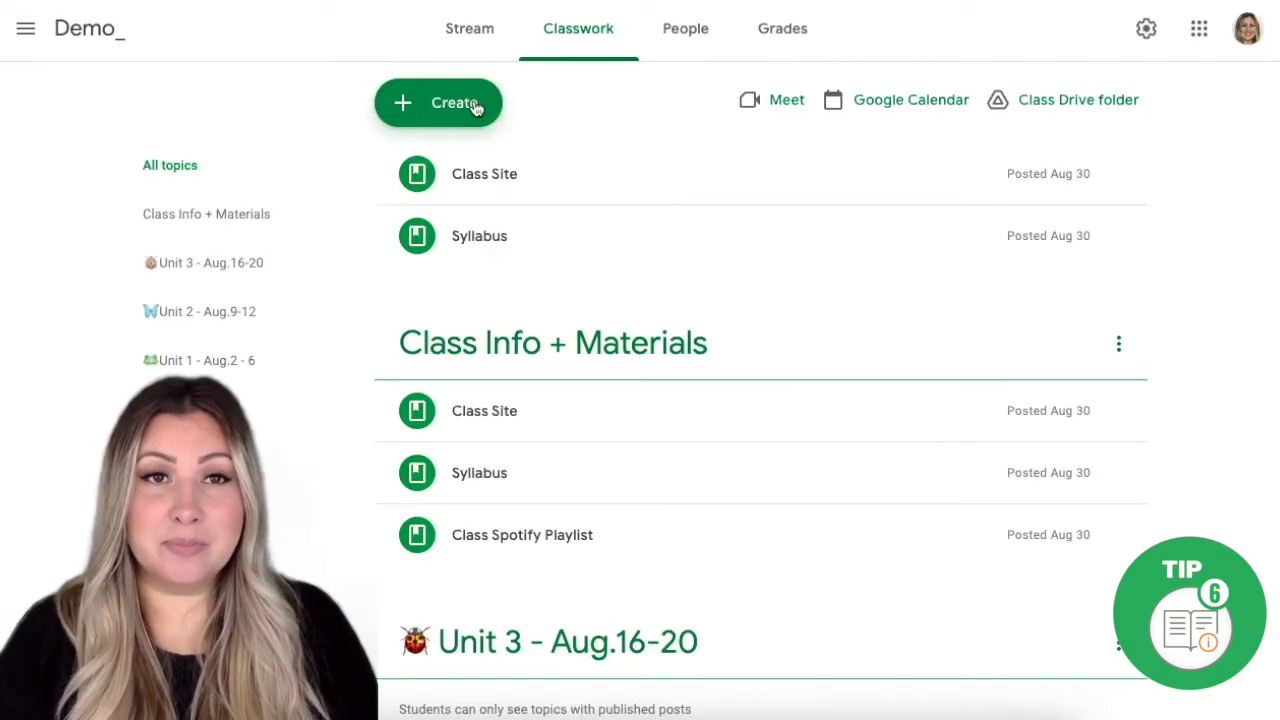
- Save the short-answer question "💬 1.3 Frog Knowledge - Aug.4 (Wednesday)" with numbered instructions, 100 points, topic Unit 1 and student replies allowed
left_click(474, 106)
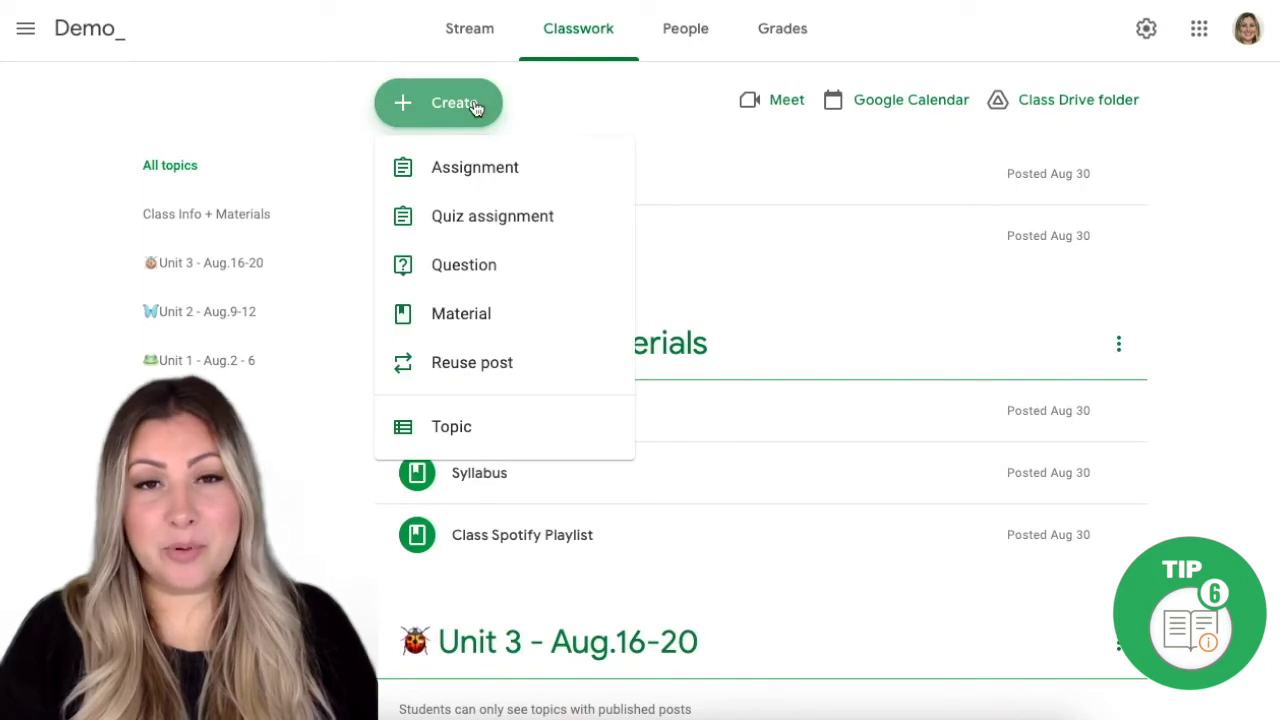
left_click(483, 266)
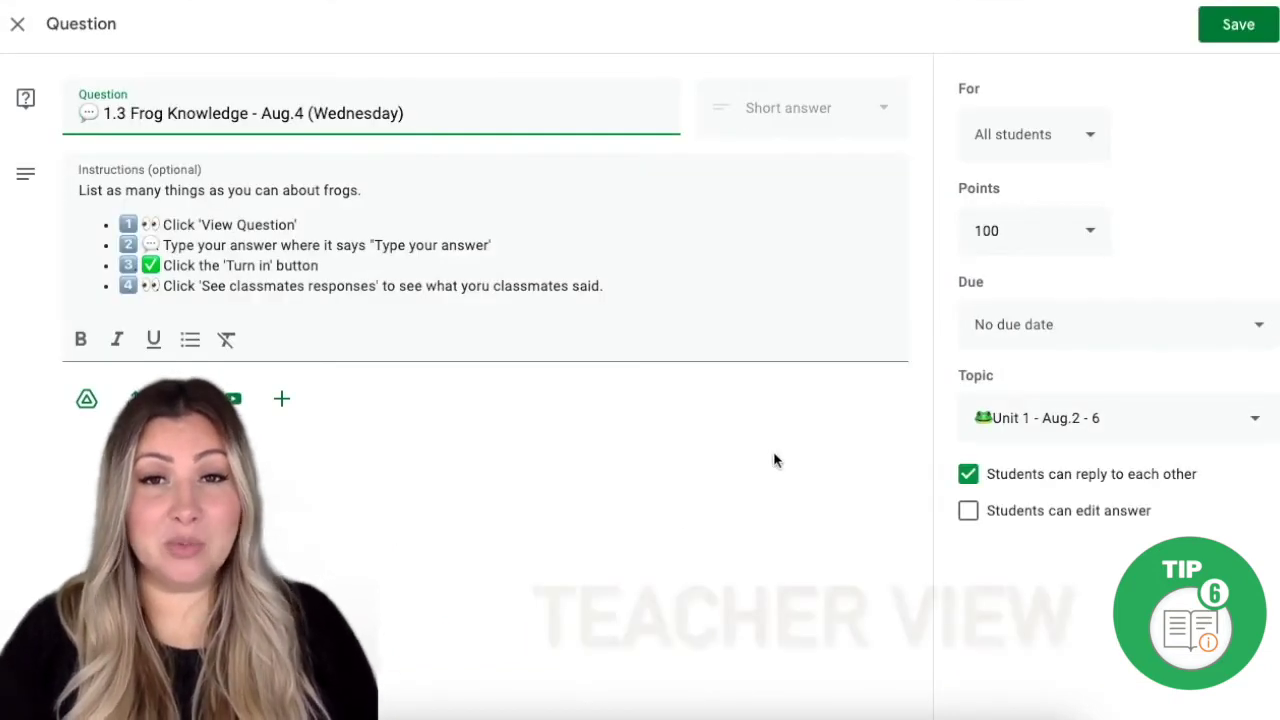
left_click(1242, 28)
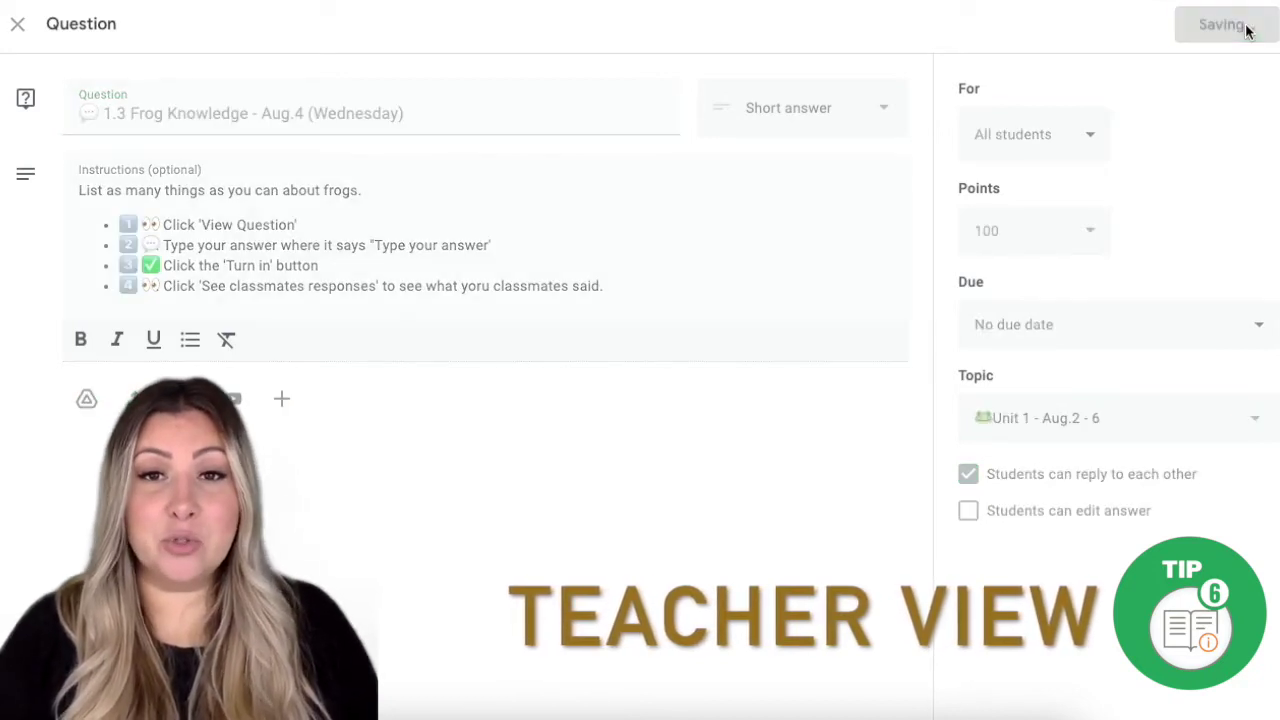
- In the student's view, open the 1.3 Frog Knowledge question and turn in the answer "I know that..."
left_click(440, 654)
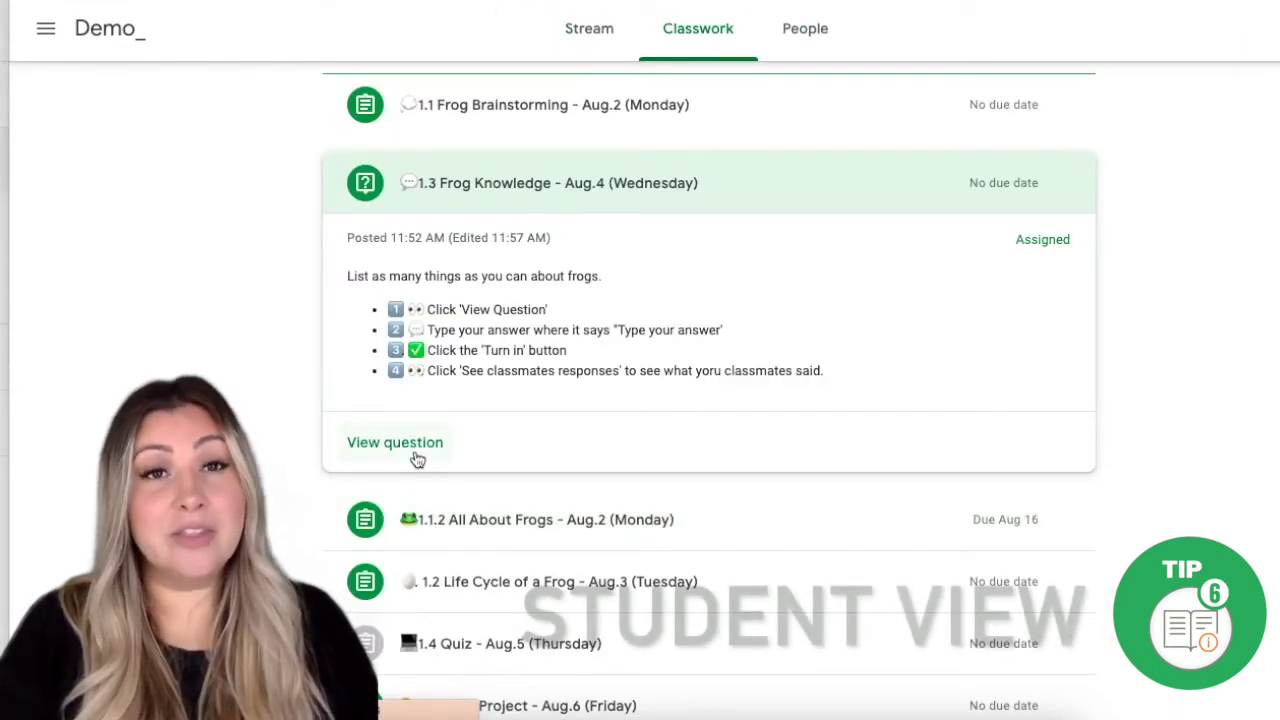
left_click(408, 450)
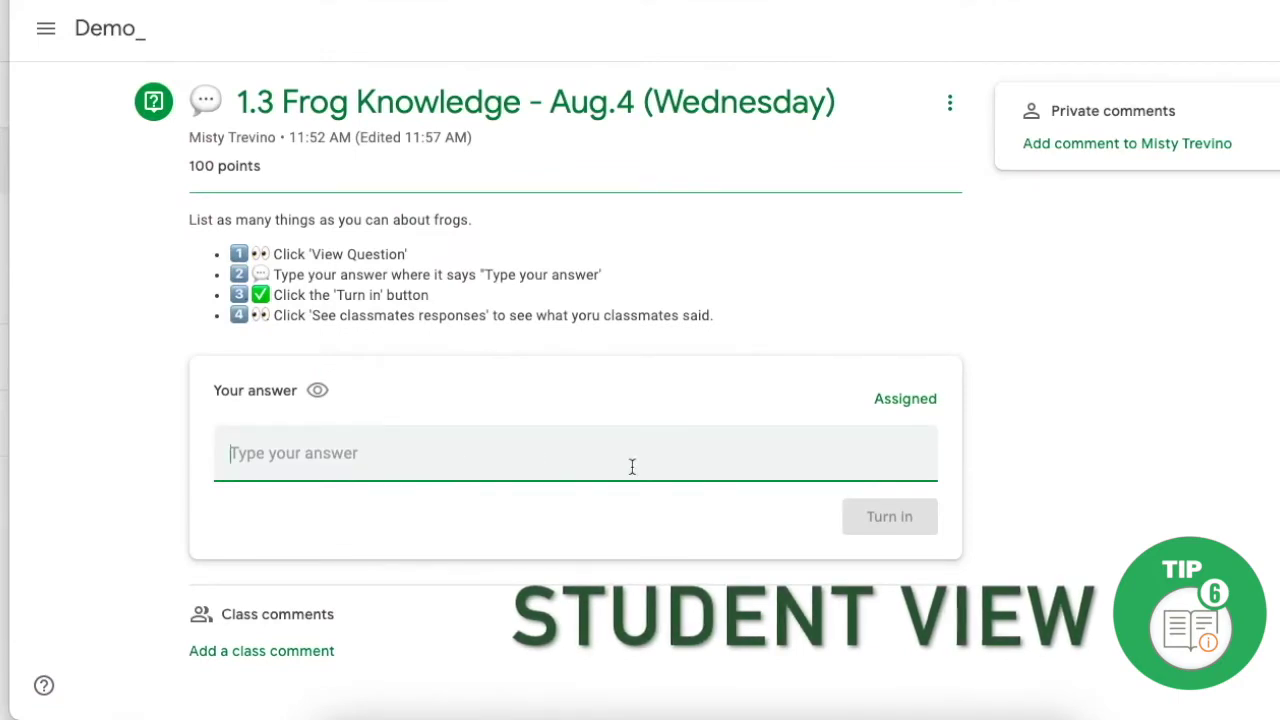
type("I know that...")
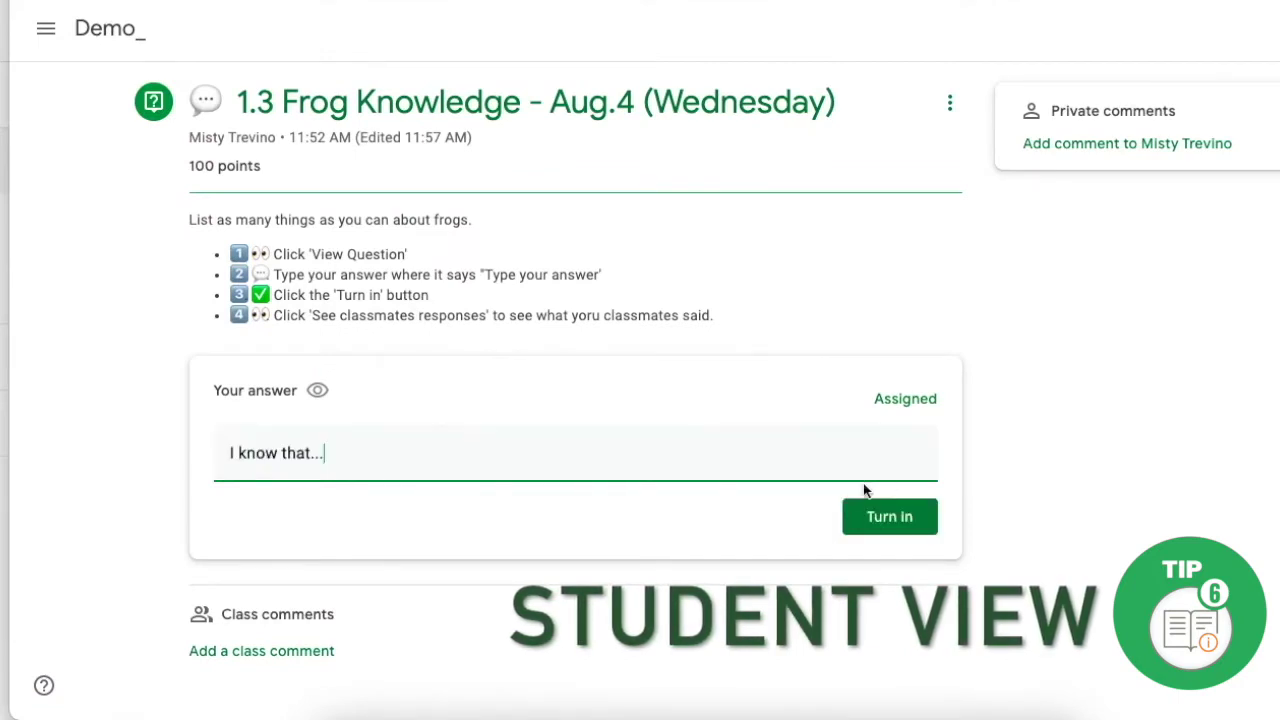
left_click(929, 510)
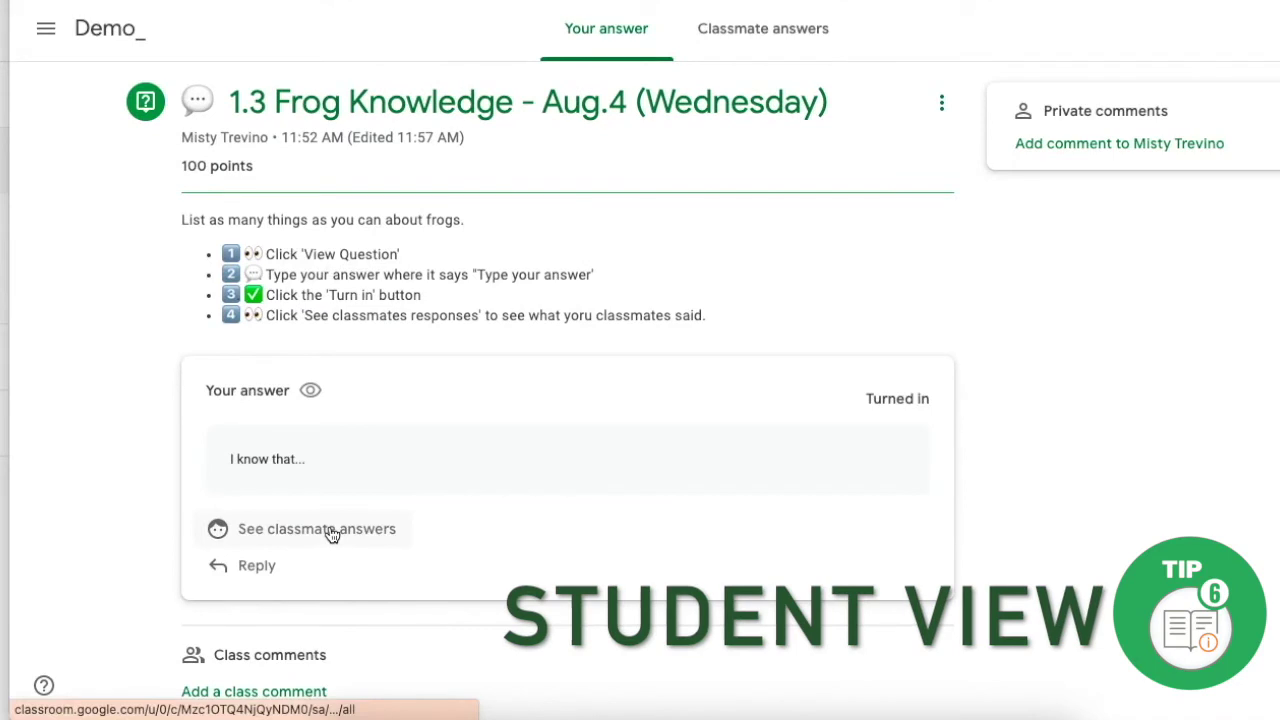
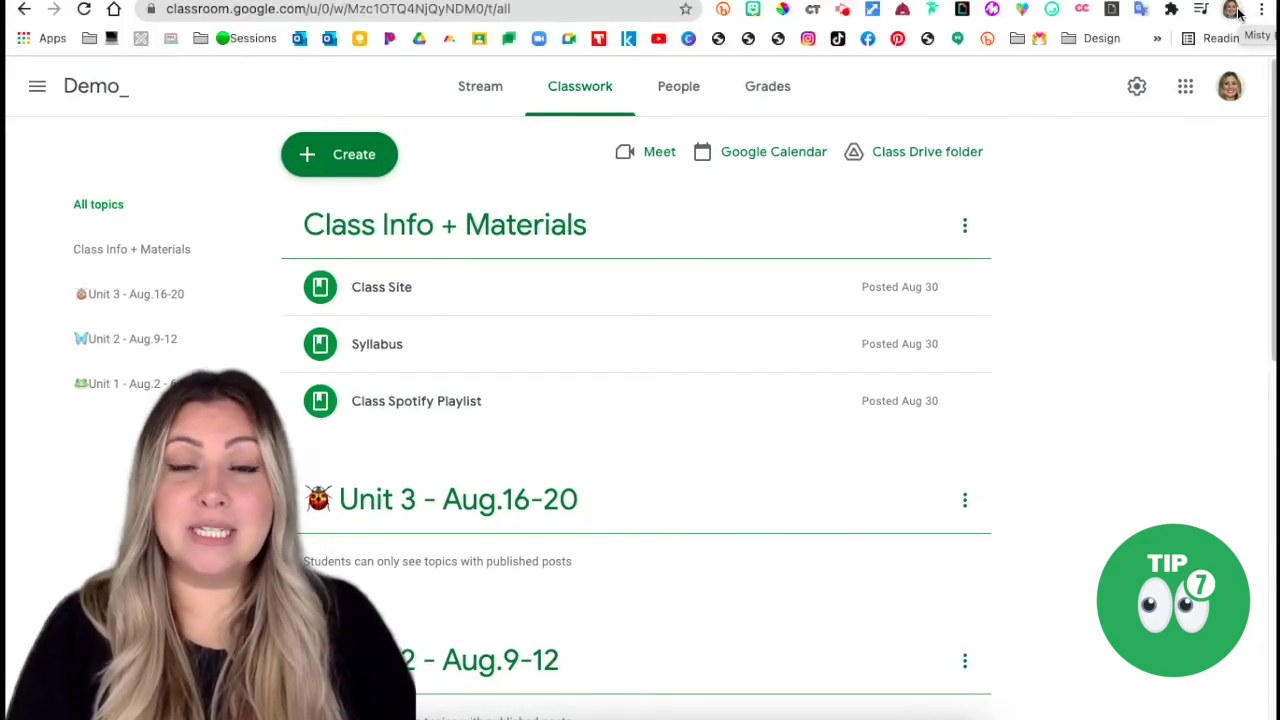
left_click(1237, 10)
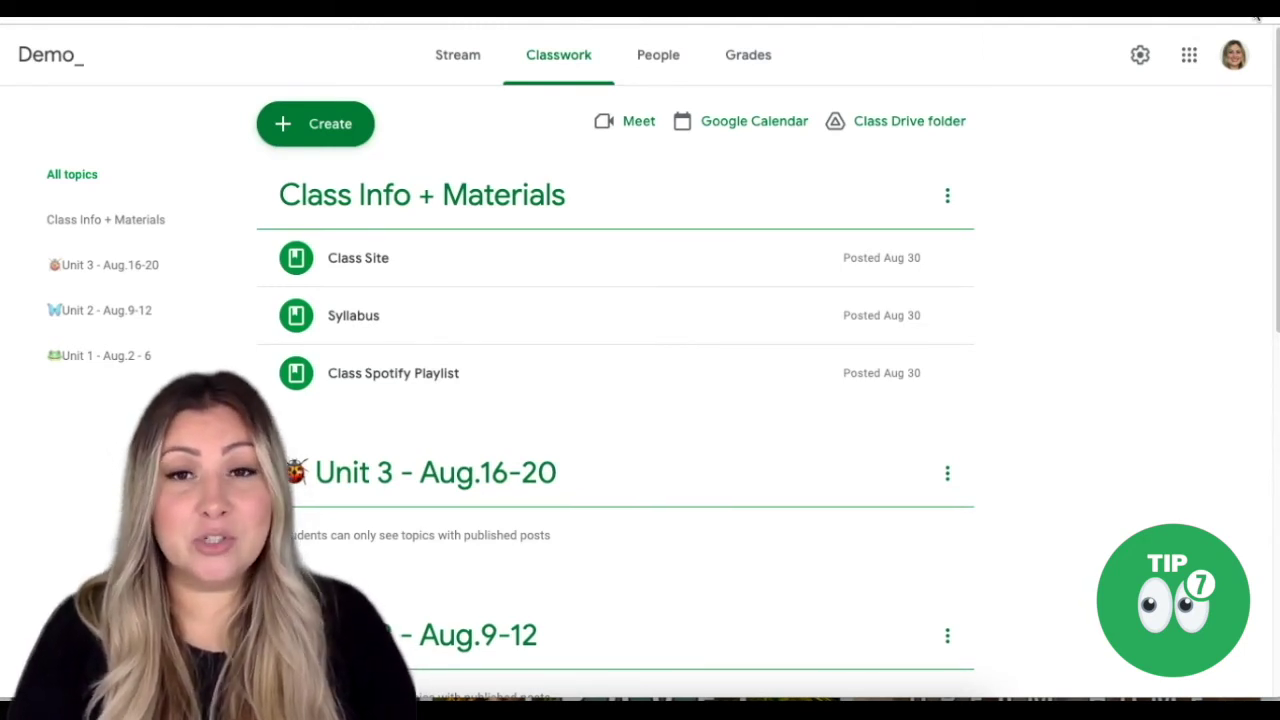
- Copy the four Question steps from the Google Classroom Assignment Type document in Google Docs and paste them into a new Classroom question's instructions
left_click(260, 128)
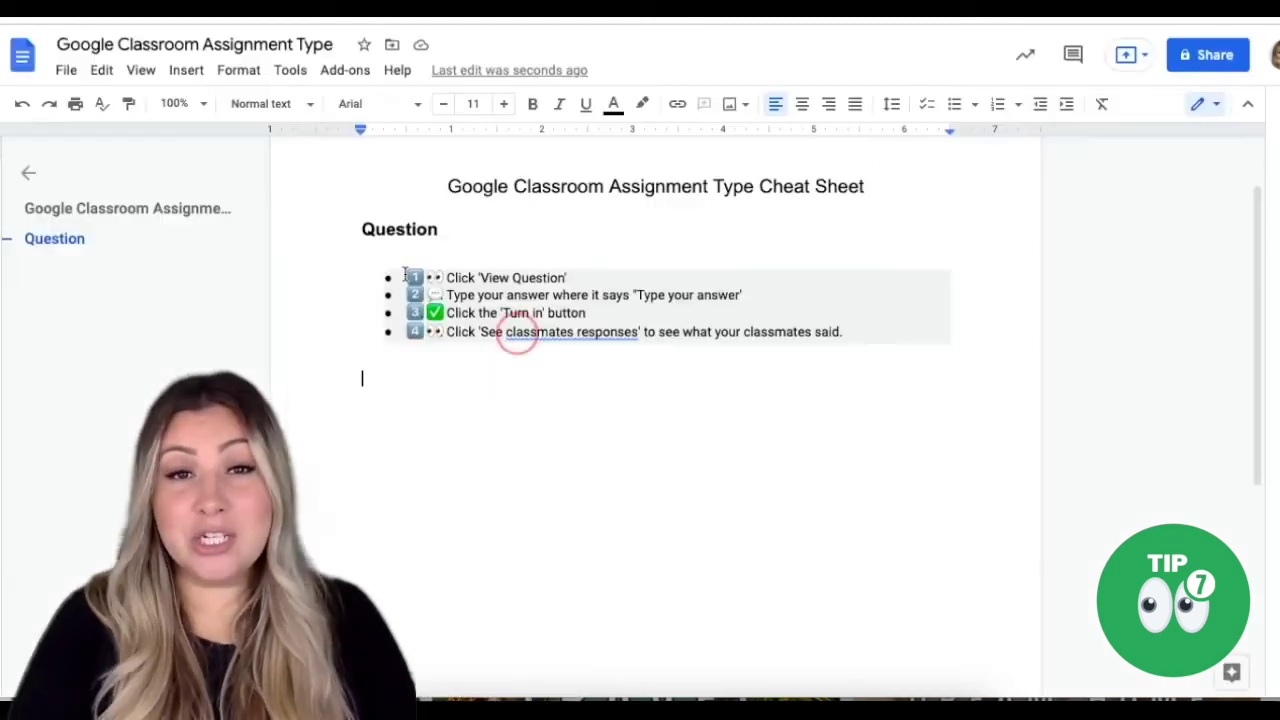
left_click_drag(404, 272, 862, 344)
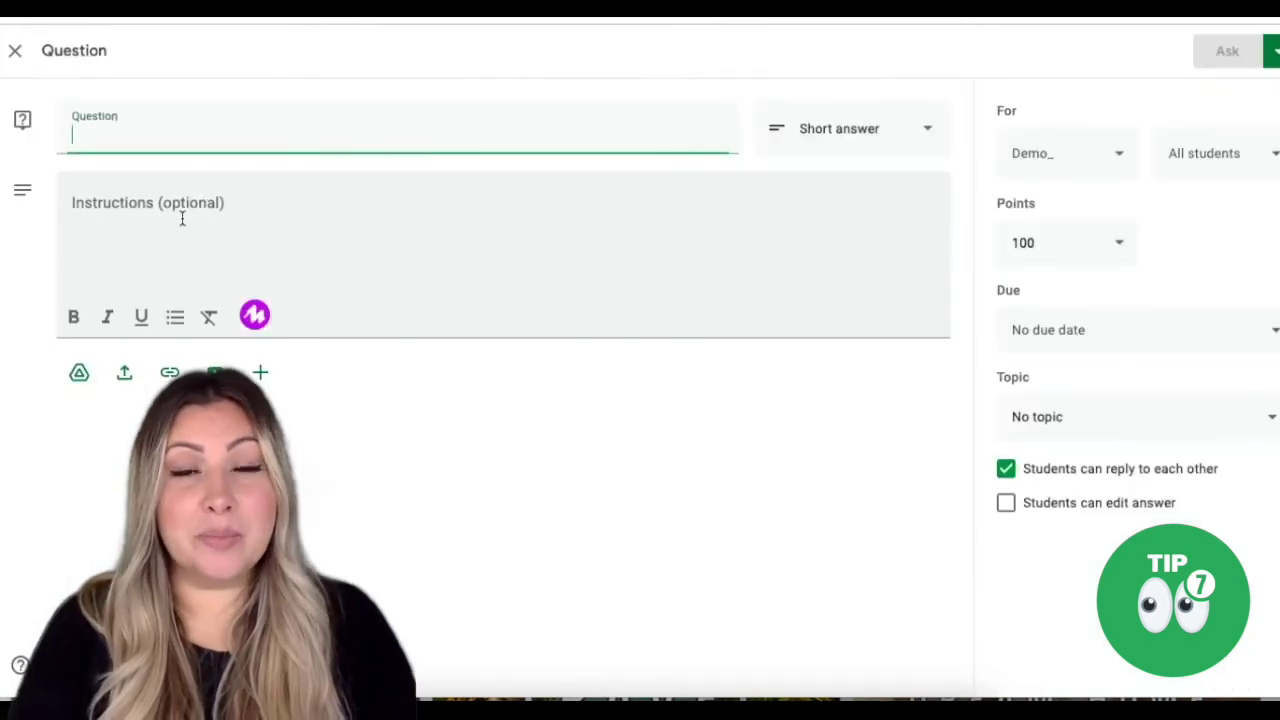
left_click(180, 216)
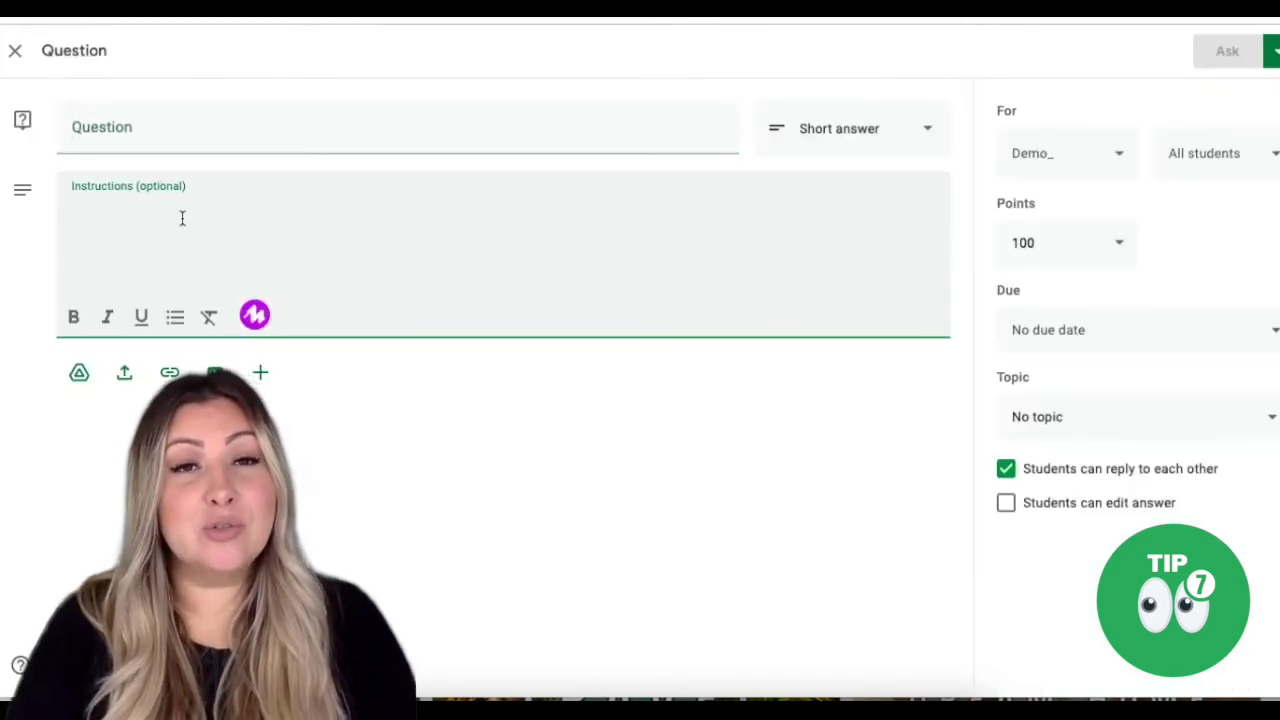
key("ctrl+v")
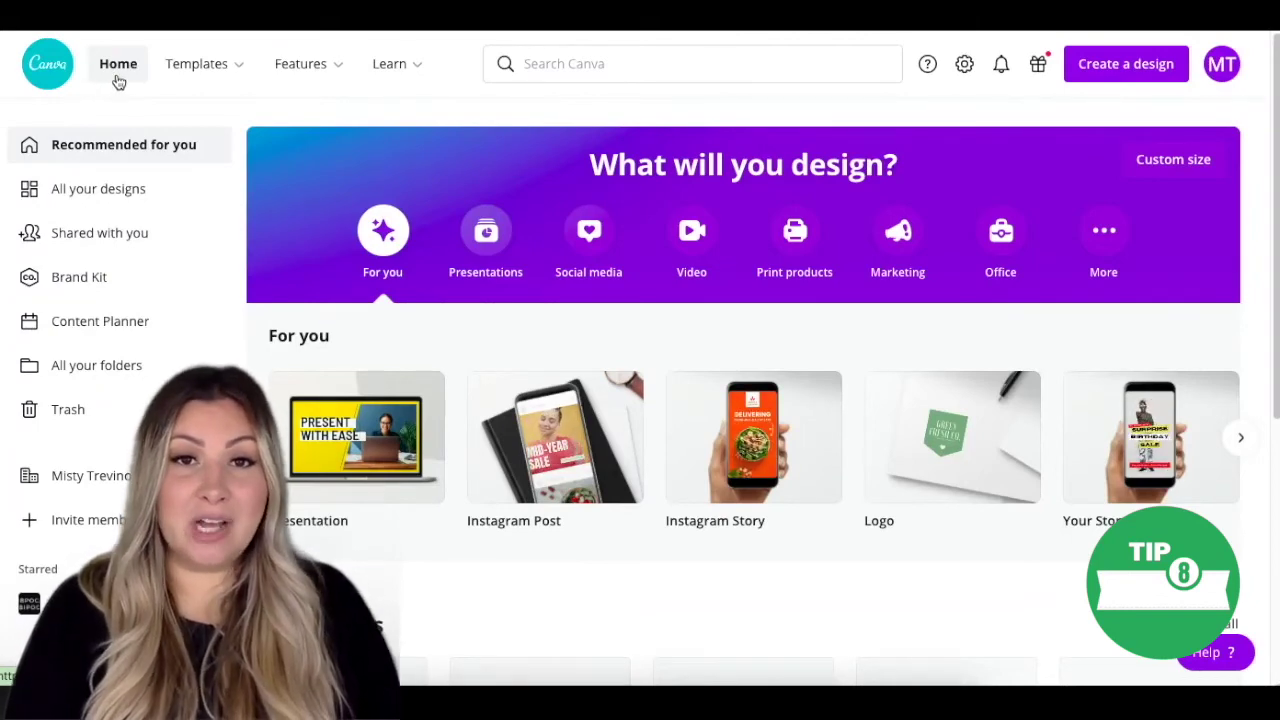
- Switch to Canva, search for "google classroom banner" and browse the banner templates
left_click(586, 63)
type("google classroom banner")
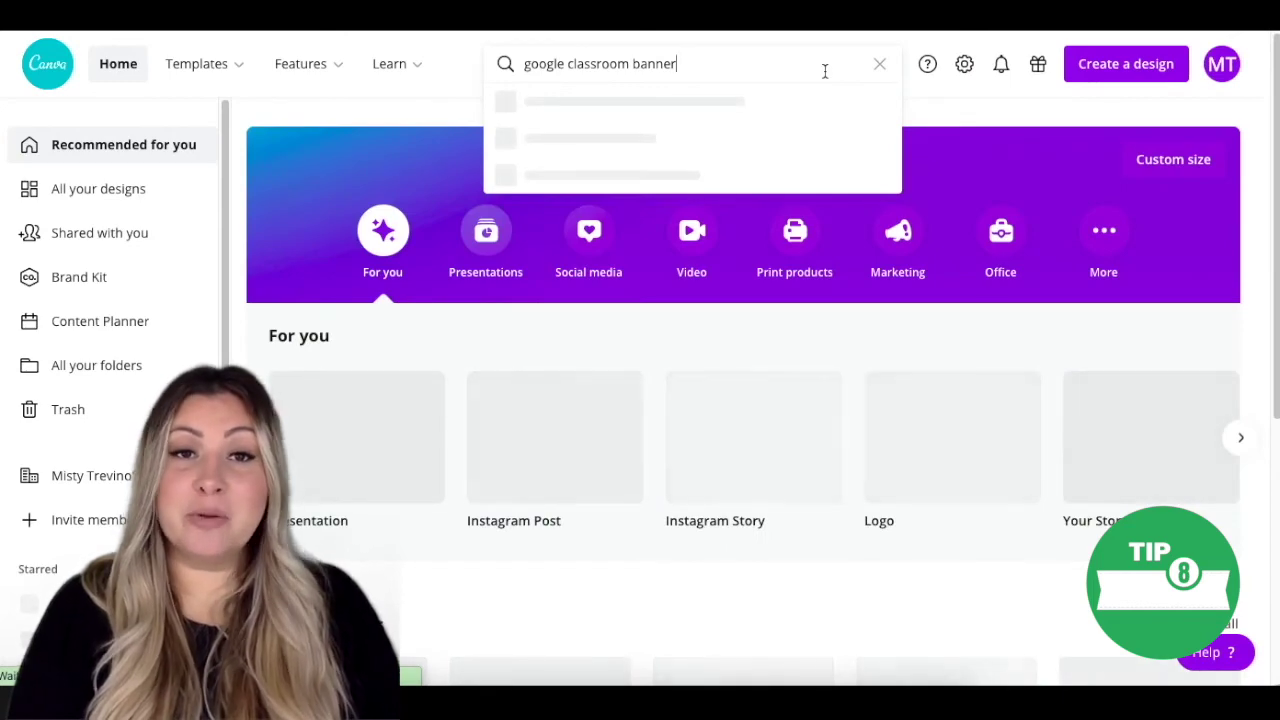
key("Return")
left_click_drag(1276, 68, 1276, 246)
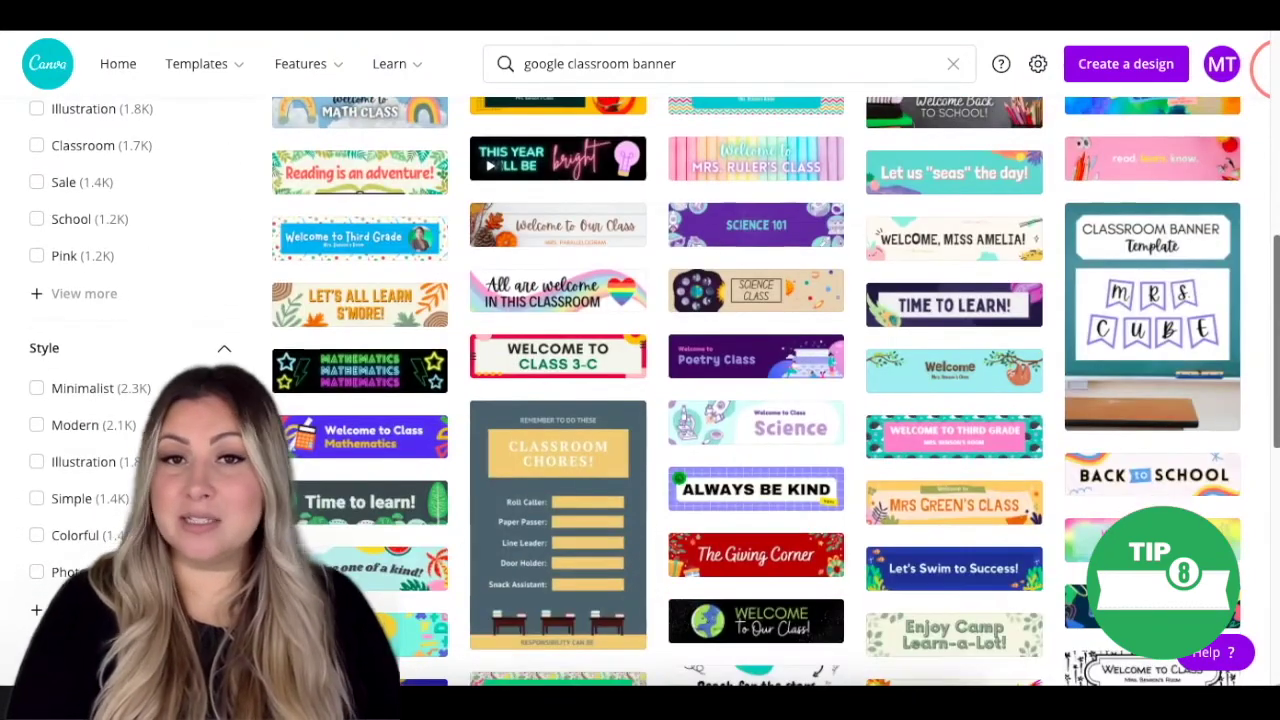
- Create a custom 1600 × 400 px design and apply the neon "This year will be bright" banner template
left_click(1082, 78)
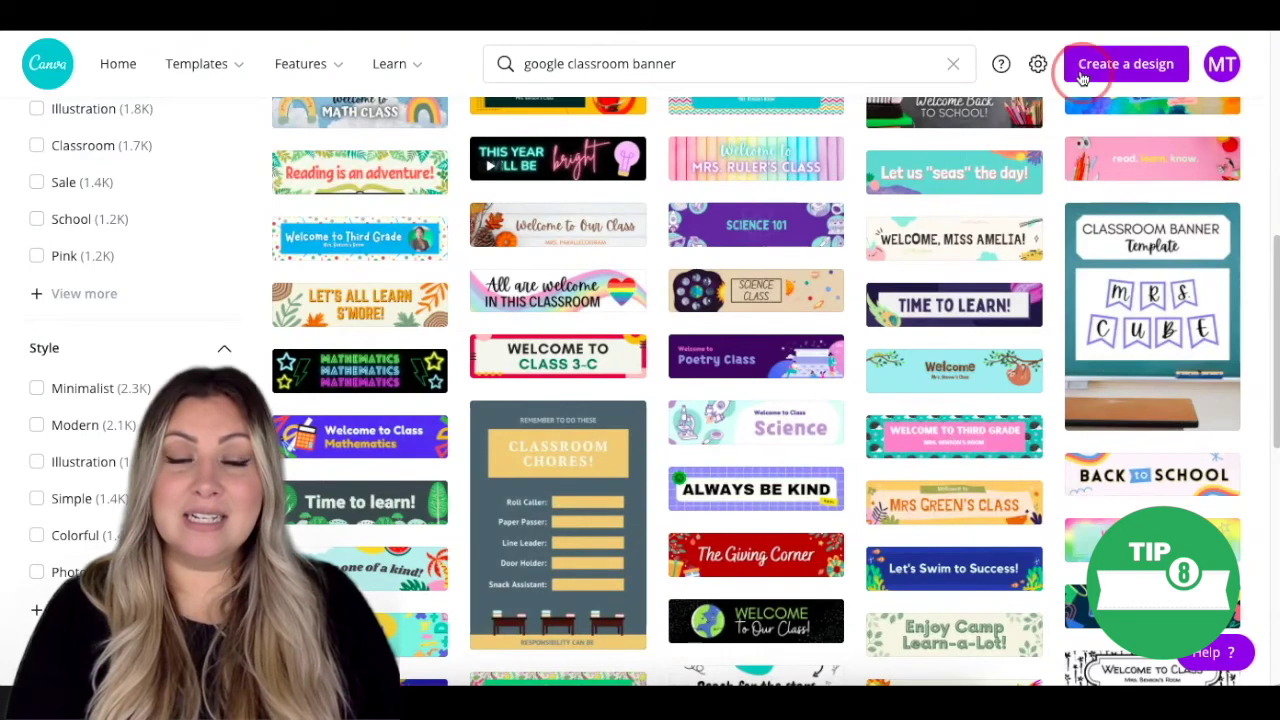
left_click(975, 153)
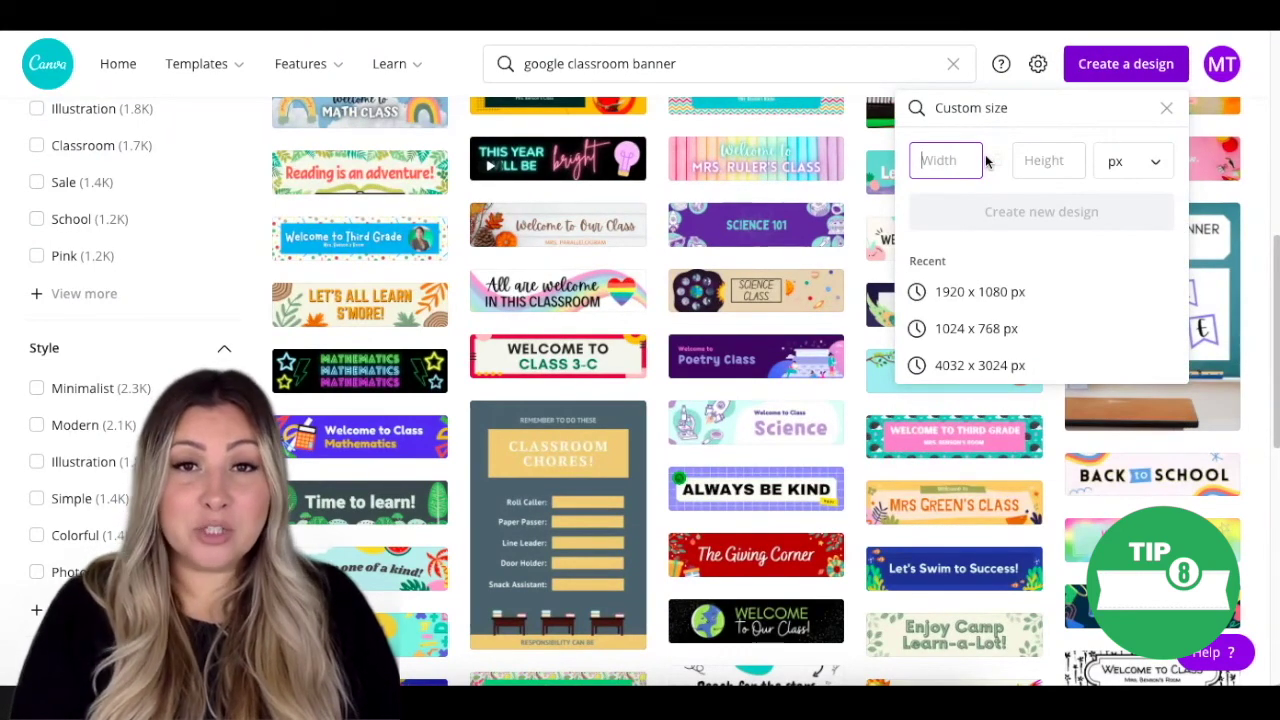
type("1600")
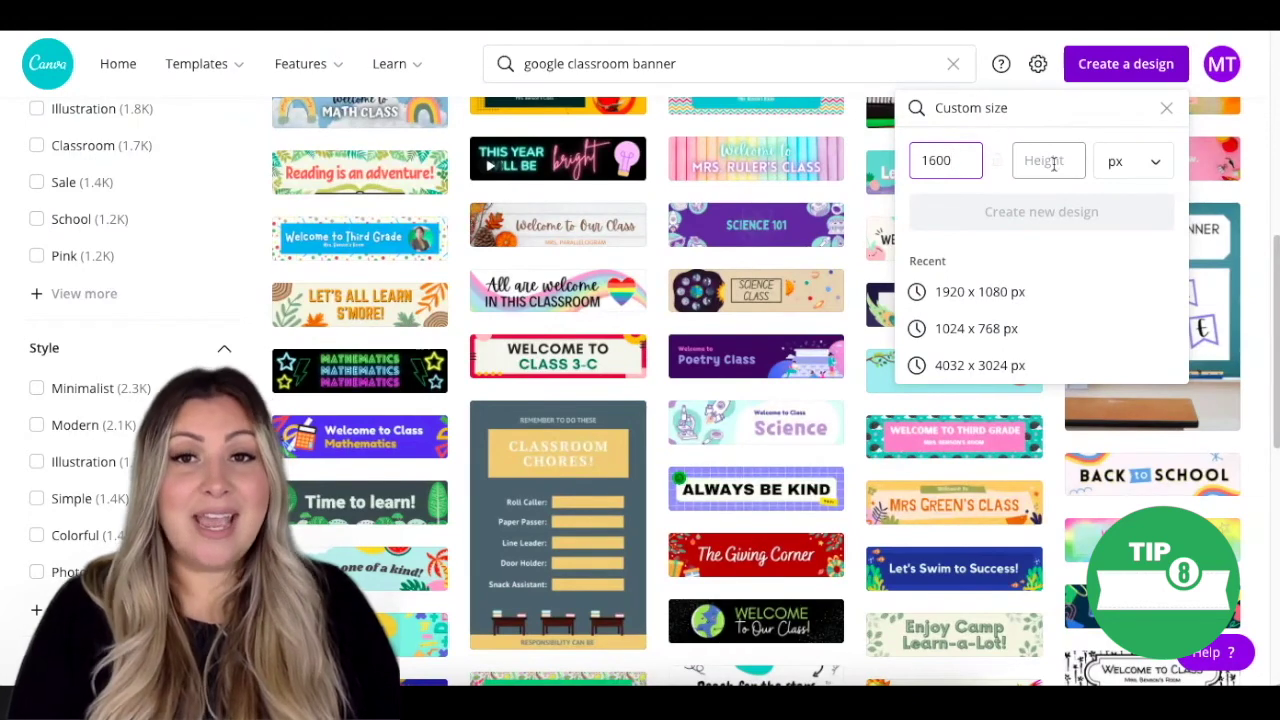
left_click(1053, 161)
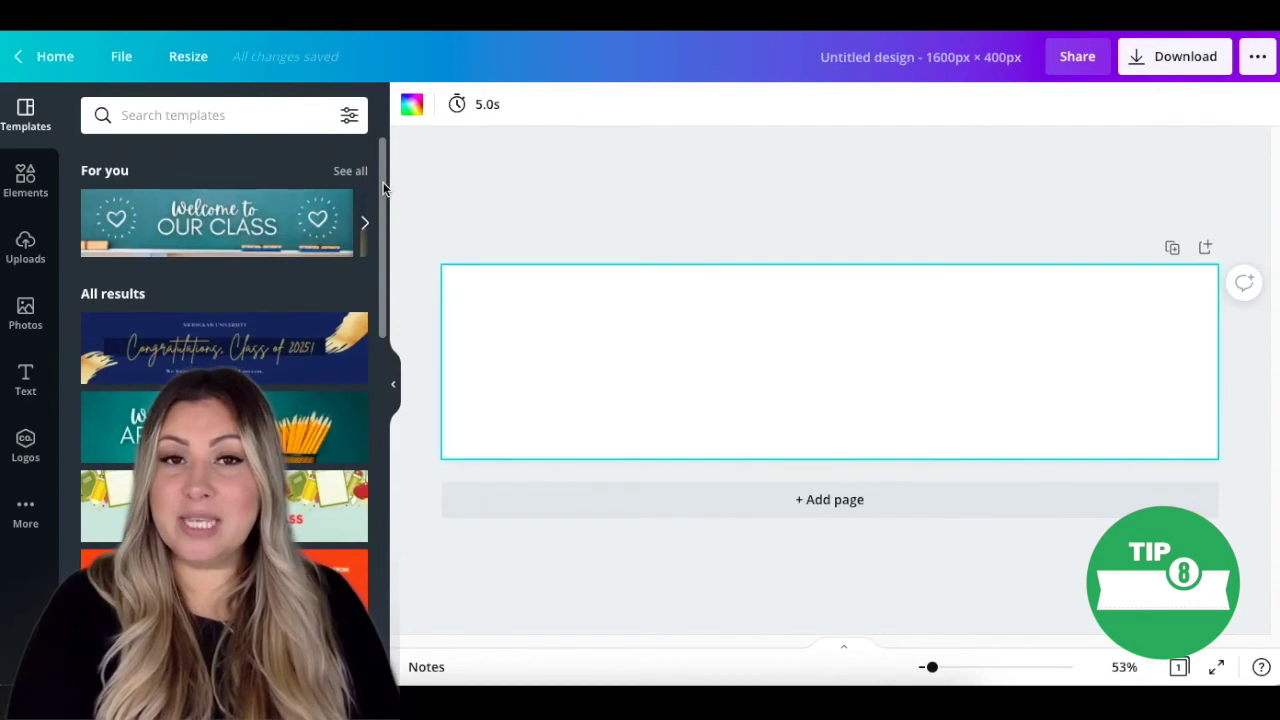
left_click_drag(386, 250, 374, 488)
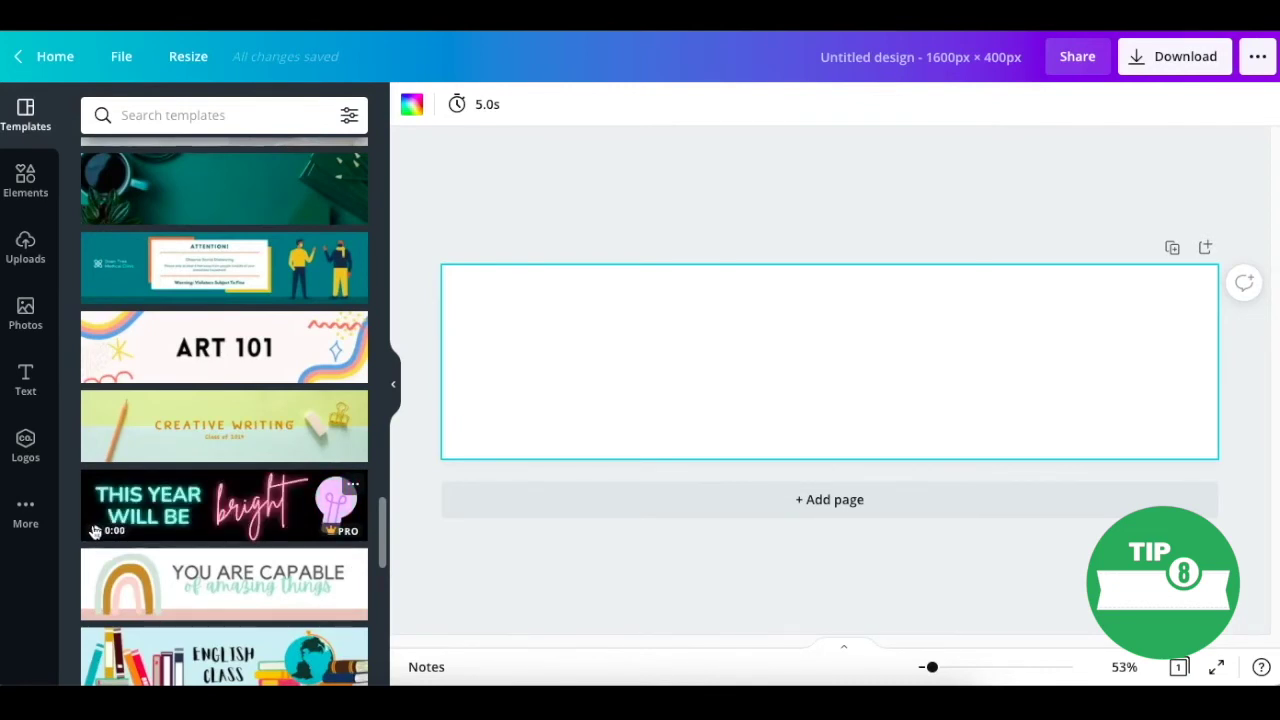
left_click(183, 525)
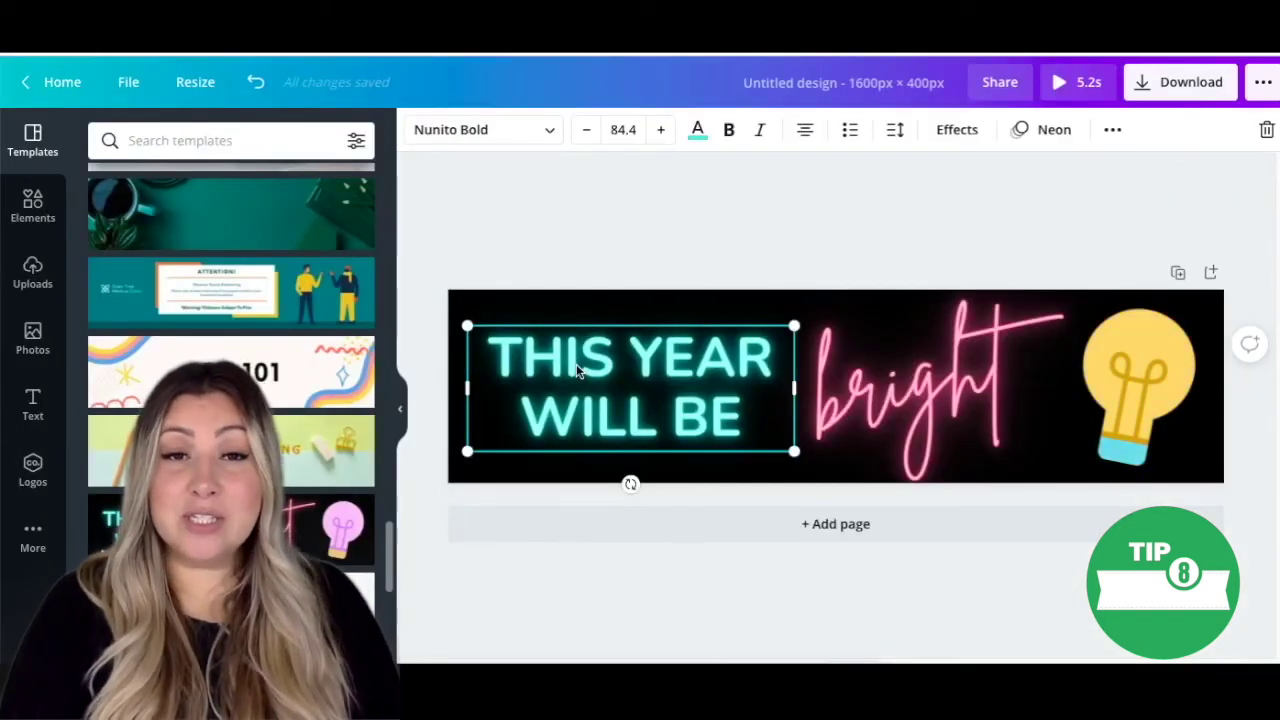
- Scale down both neon texts and the light bulb together towards the banner's right side, and shift the group slightly up
left_click(937, 400, "shift")
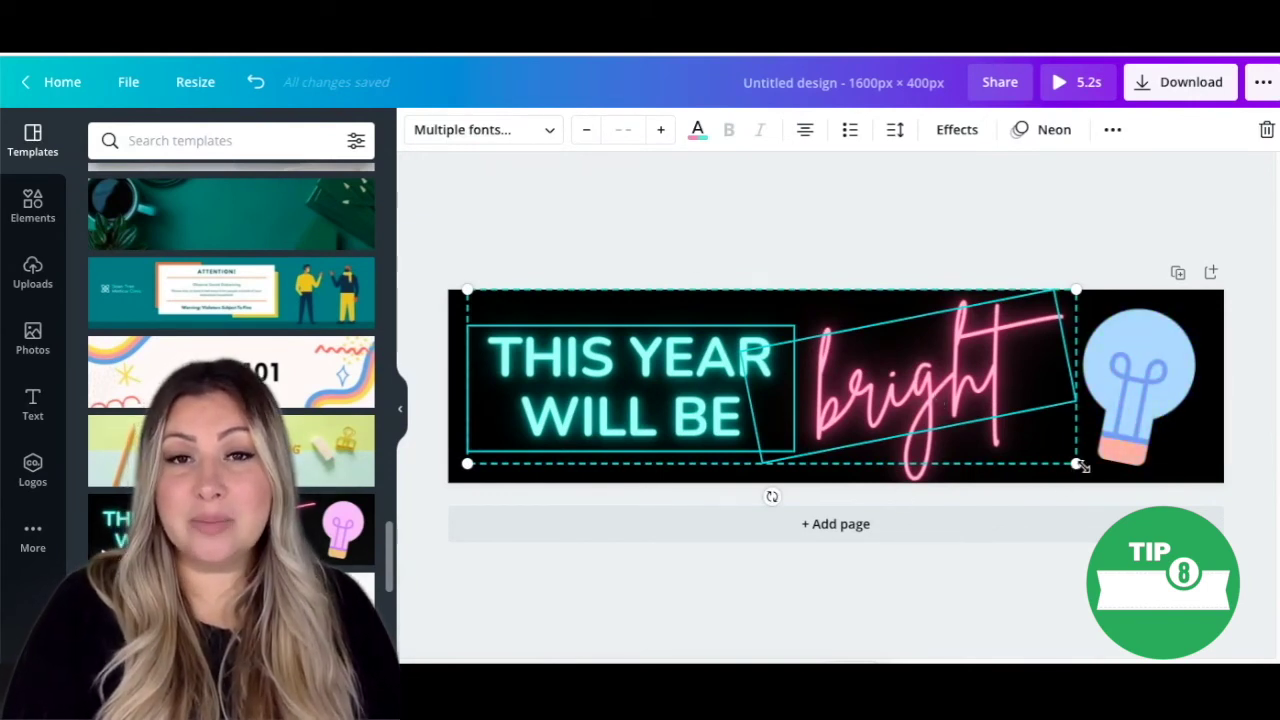
left_click(1155, 408, "shift")
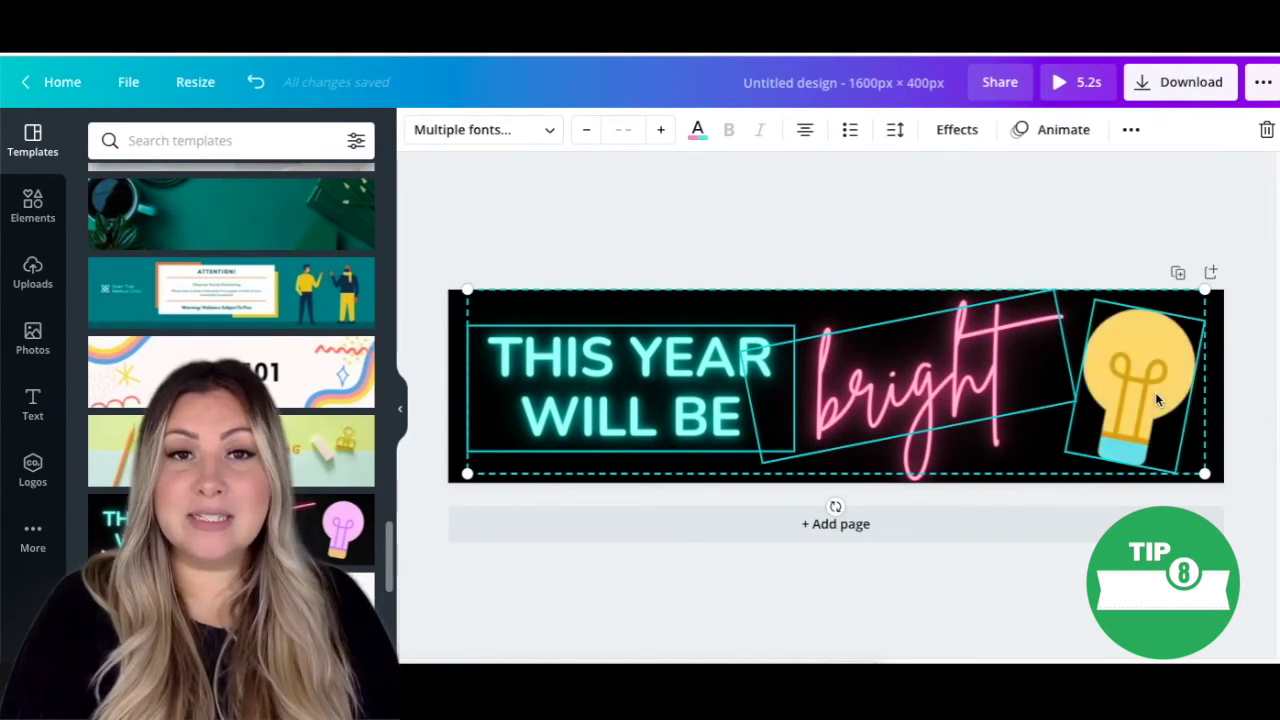
left_click(465, 287)
left_click_drag(465, 287, 595, 327)
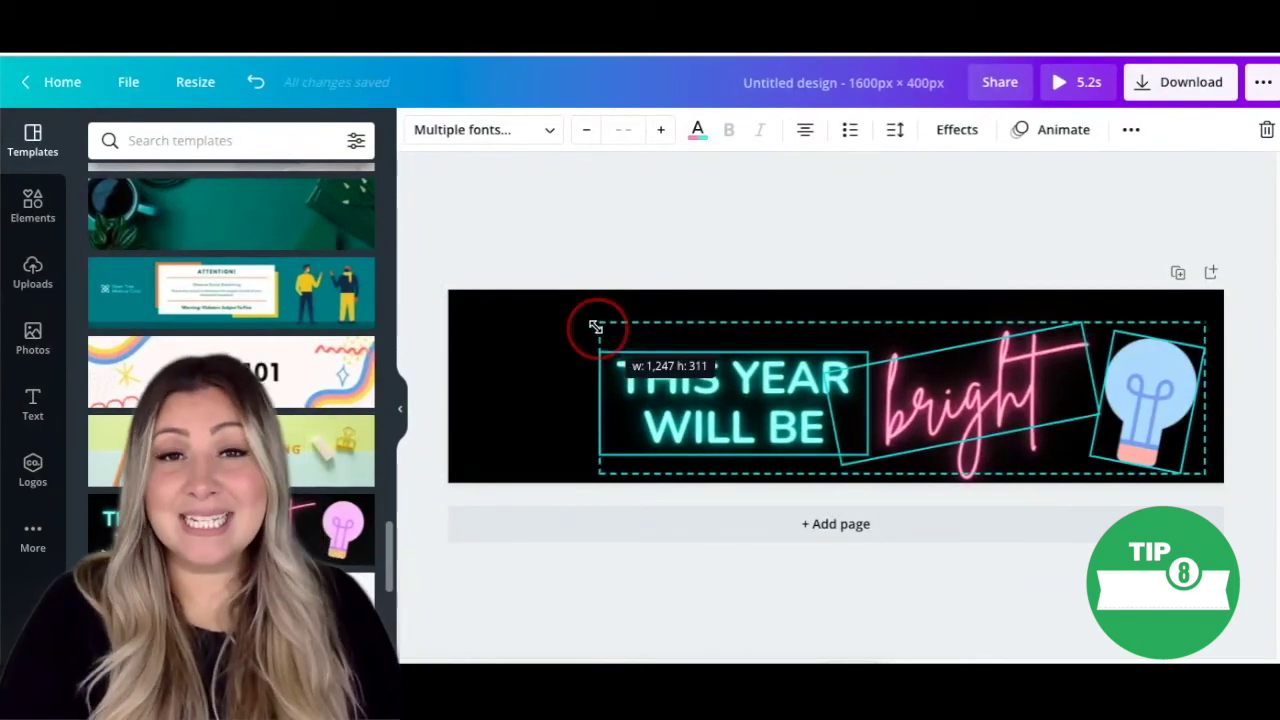
left_click_drag(605, 328, 617, 327)
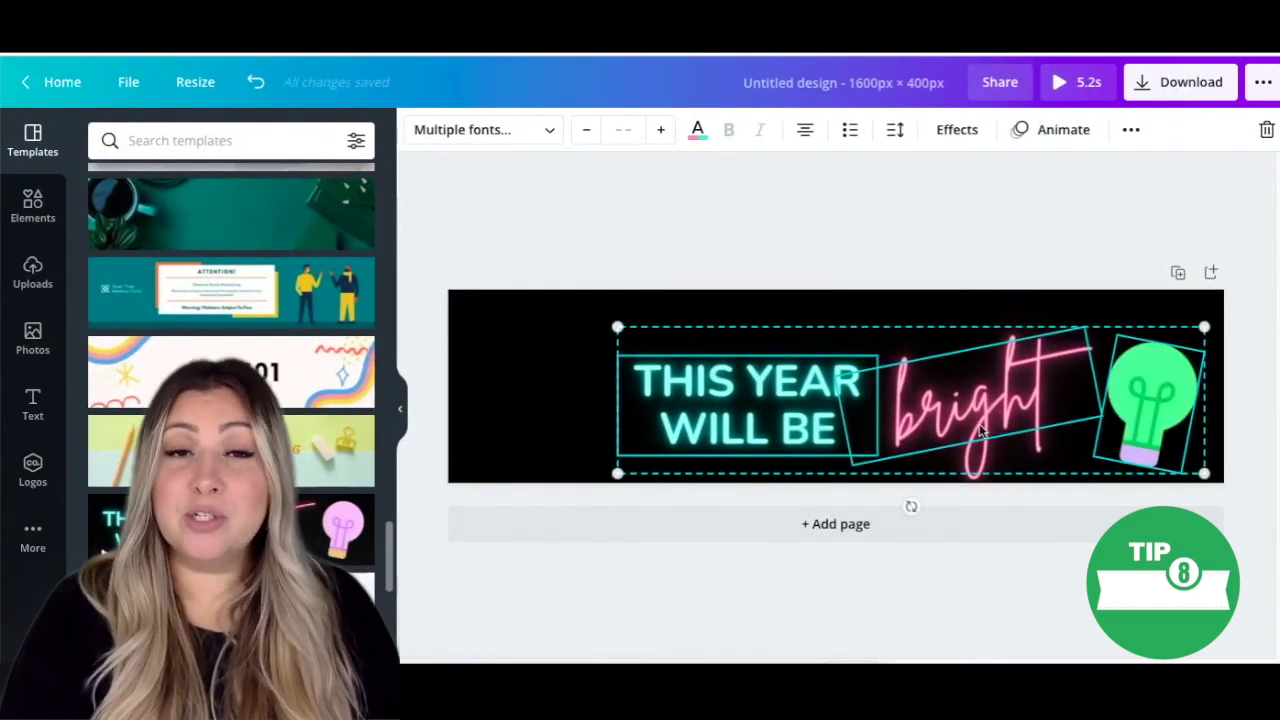
left_click_drag(980, 430, 981, 415)
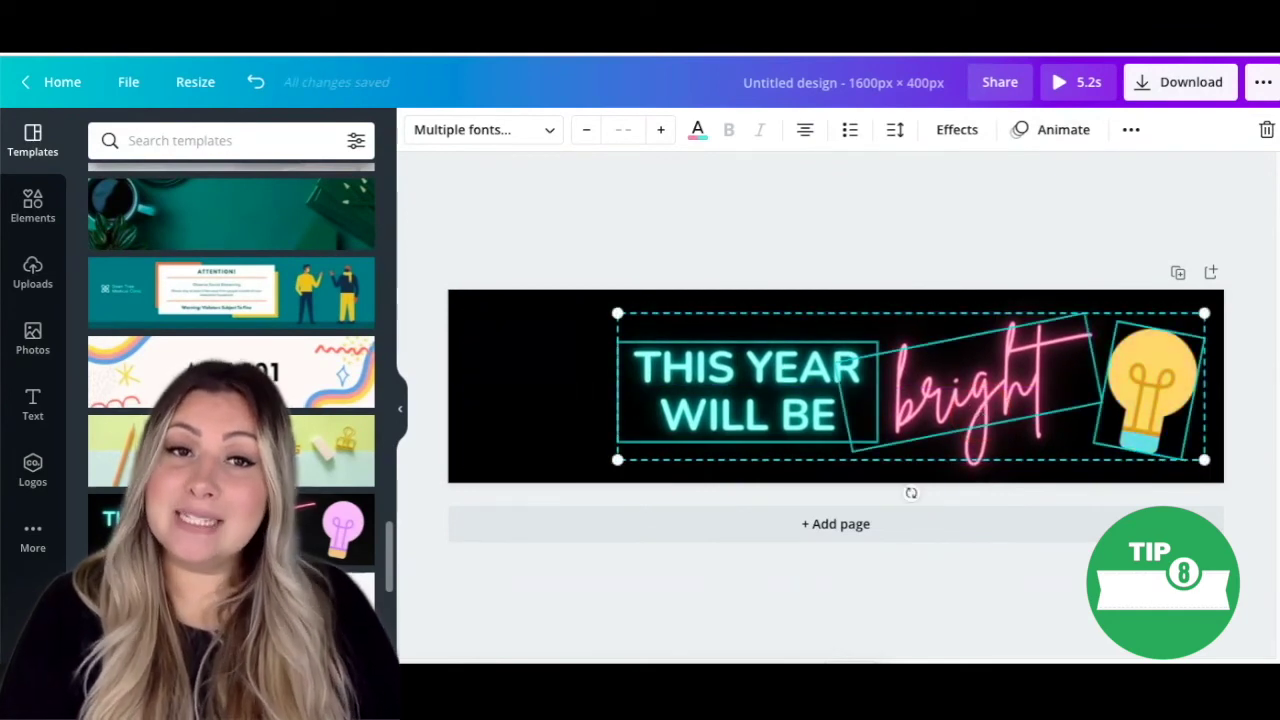
left_click(1258, 465)
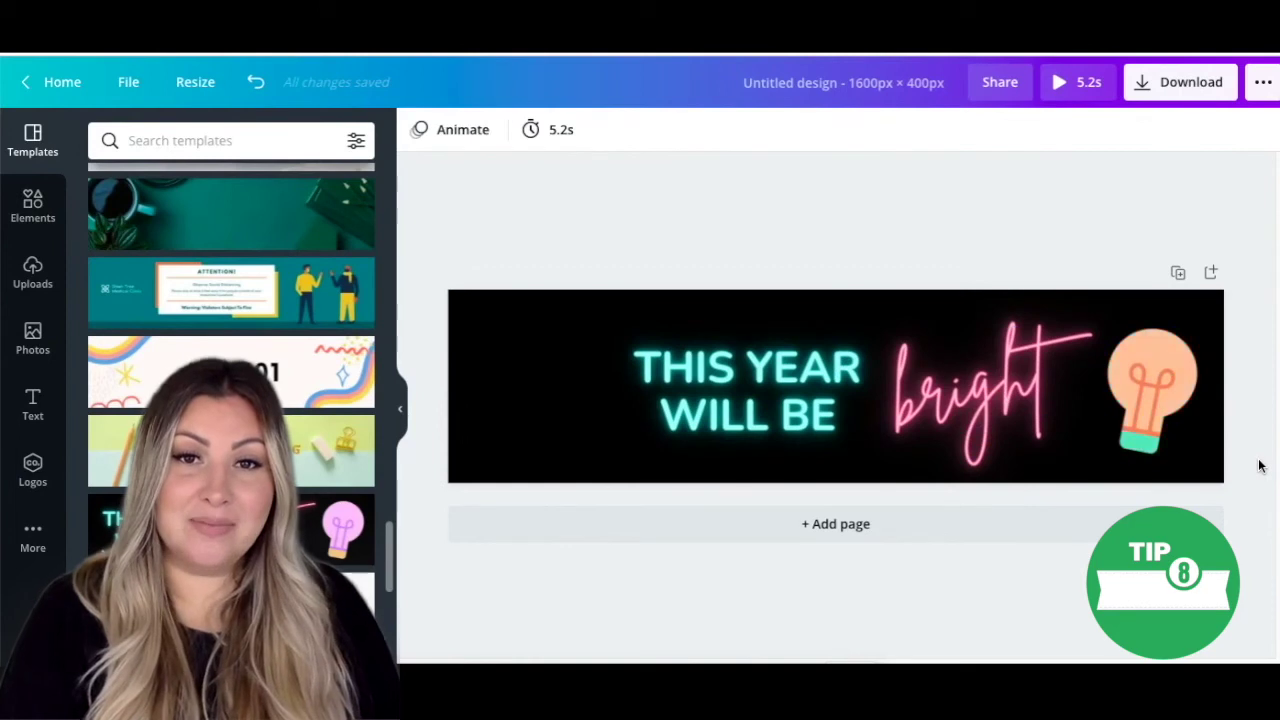
- Choose GIF as the download file type for the animated banner
left_click(1174, 88)
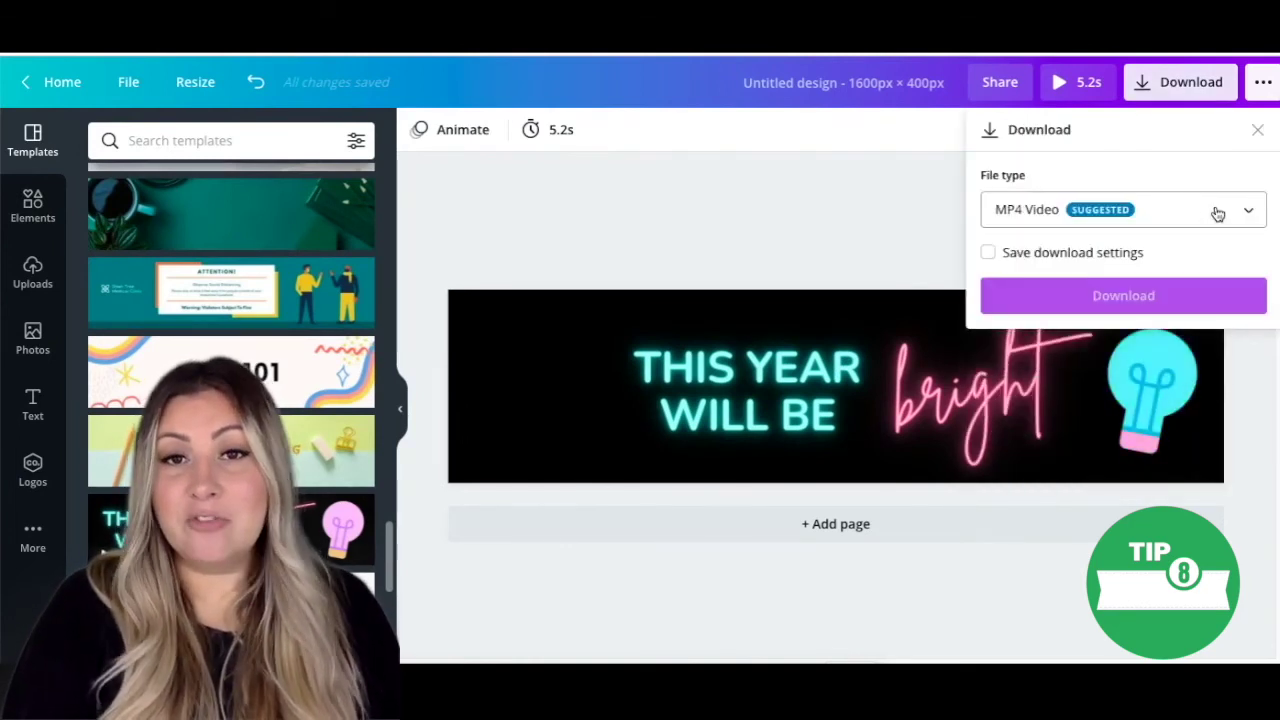
left_click(1217, 212)
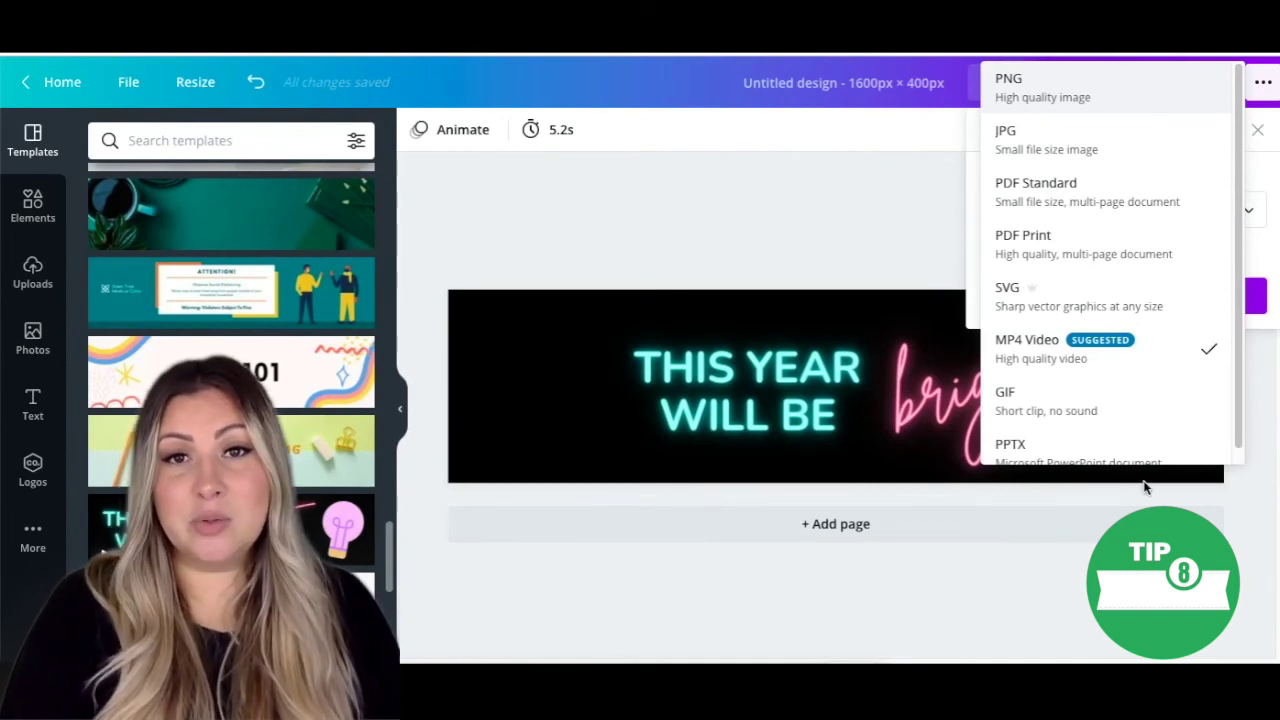
scroll(1122, 395, "down", 1)
left_click(1117, 391)
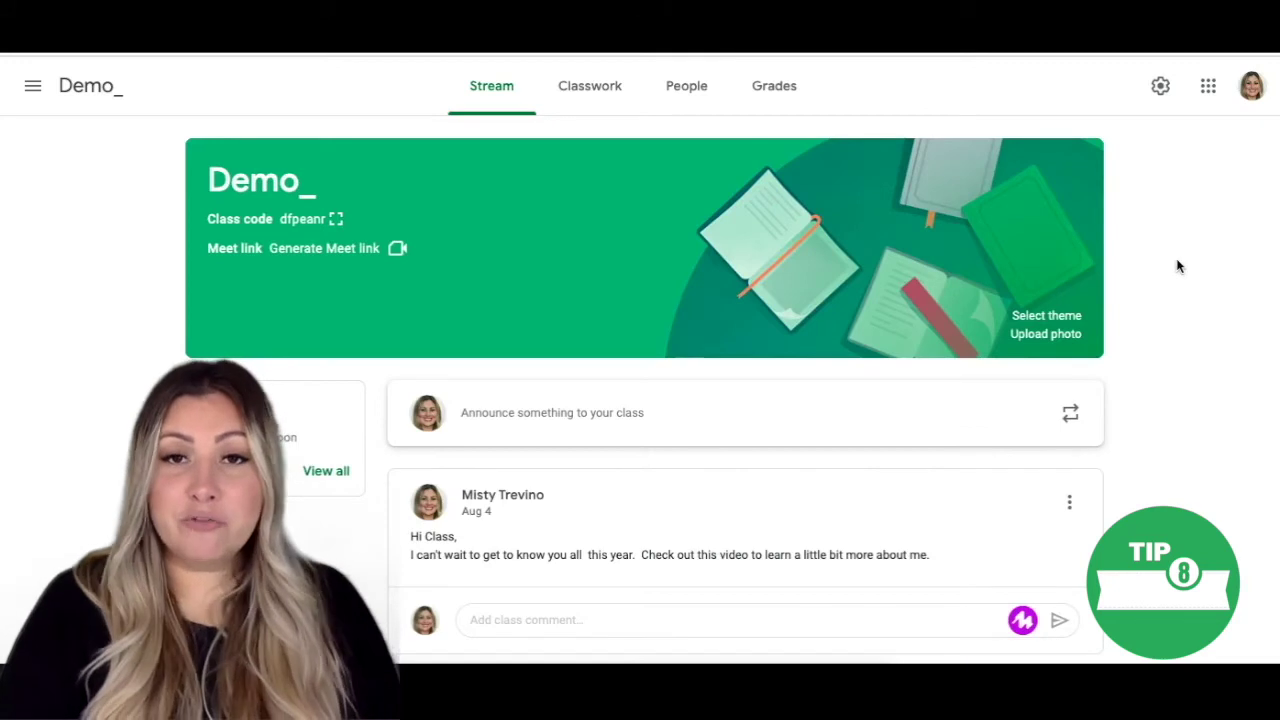
- In Google Classroom, upload "Untitled design.gif" as the Demo_ class photo and expand the crop region to cover the banner
left_click(1045, 337)
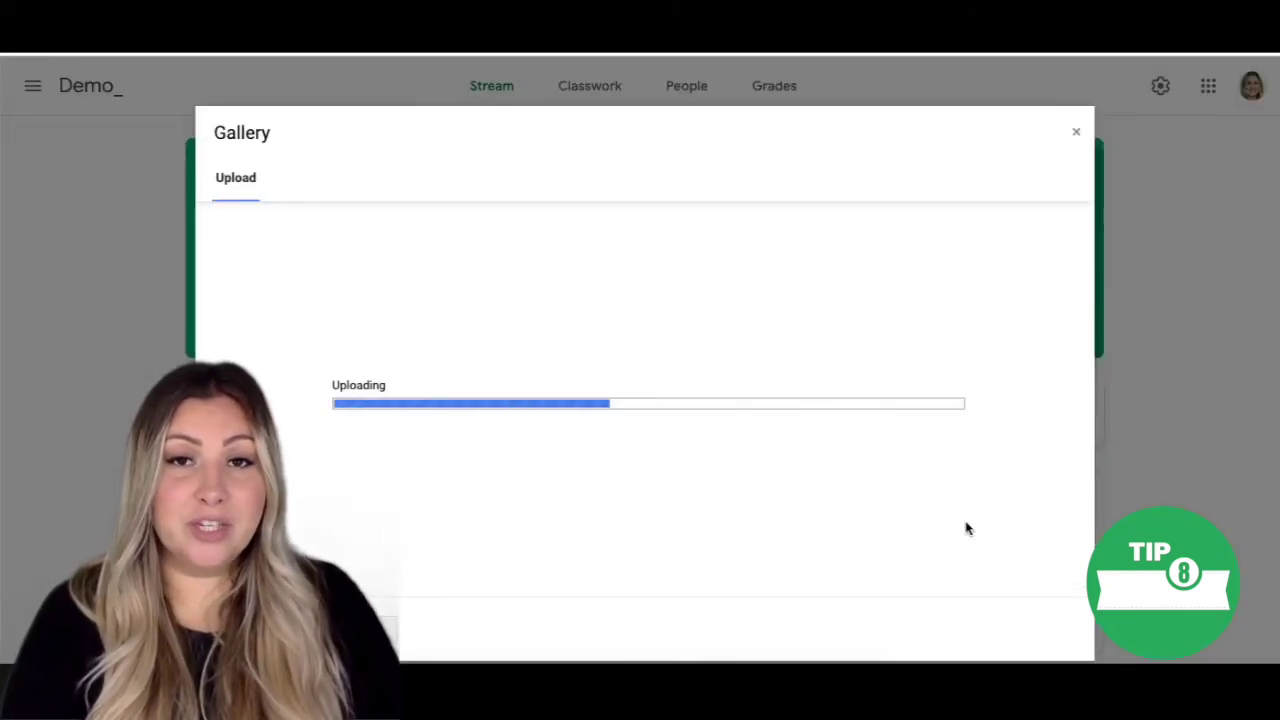
left_click_drag(267, 326, 219, 305)
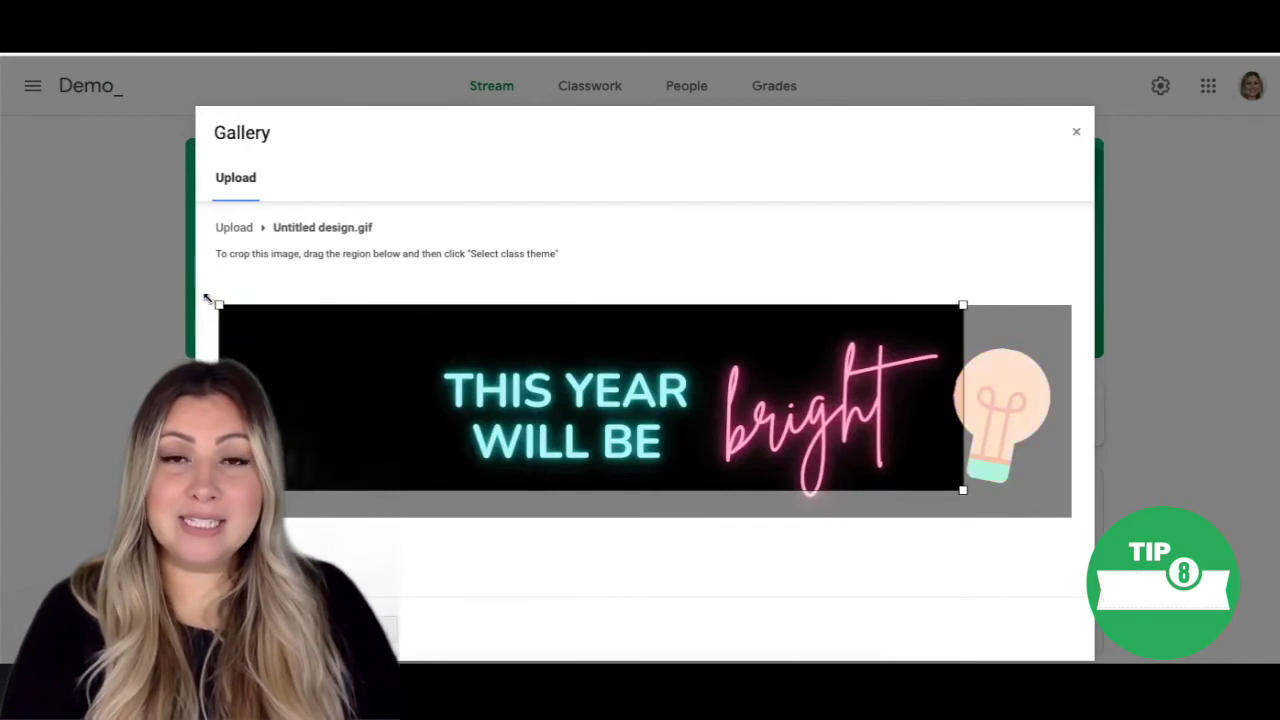
left_click_drag(962, 491, 1057, 517)
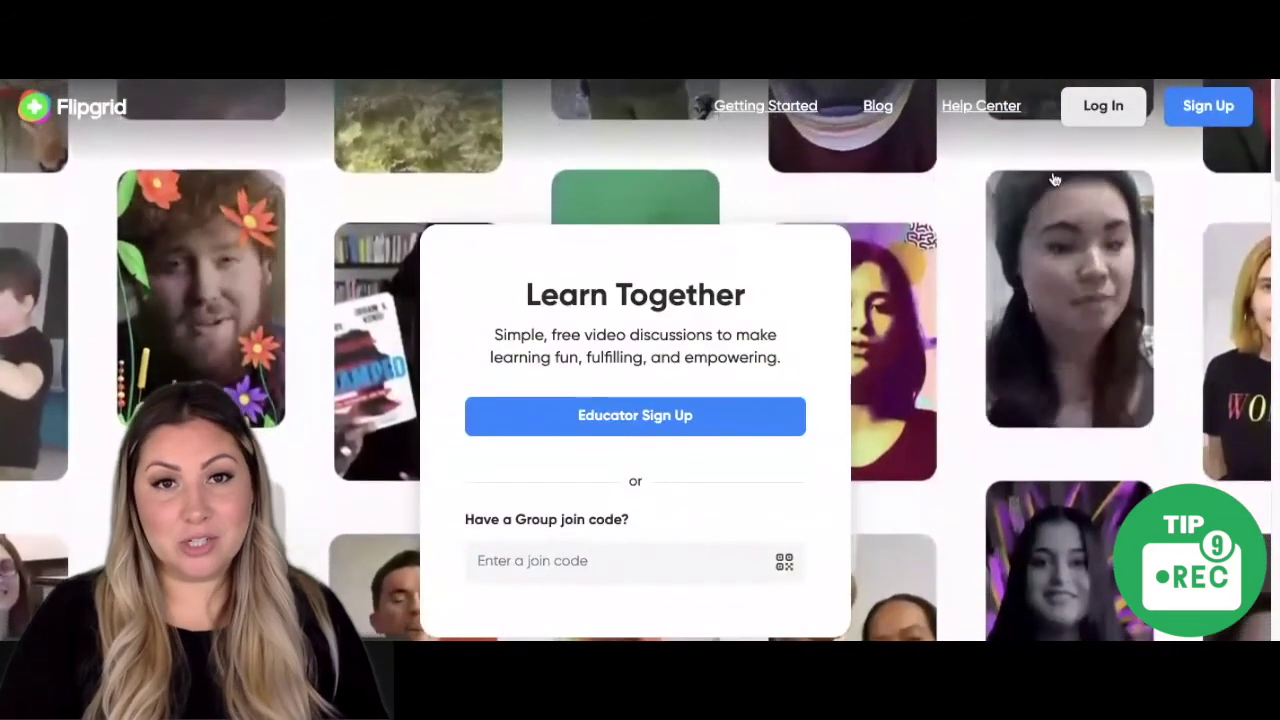
- Switch to Flipgrid, log in and start a new video in Shorts
left_click(1093, 108)
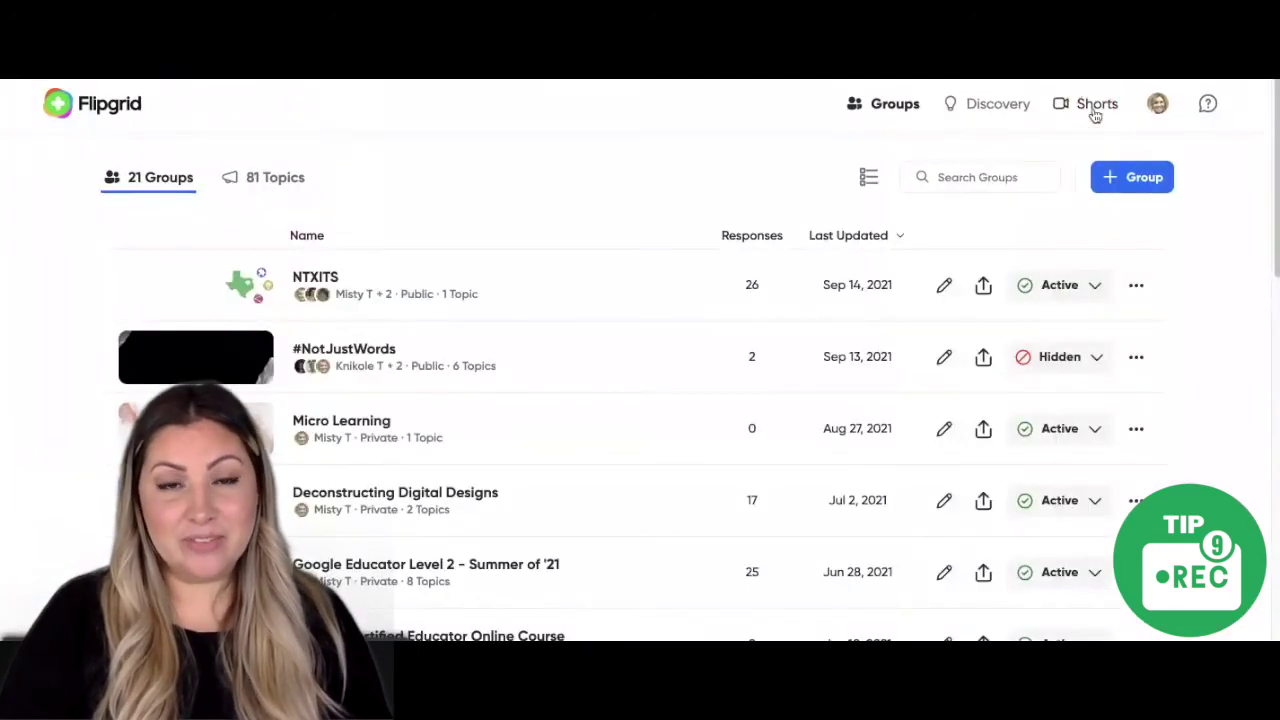
left_click(1095, 113)
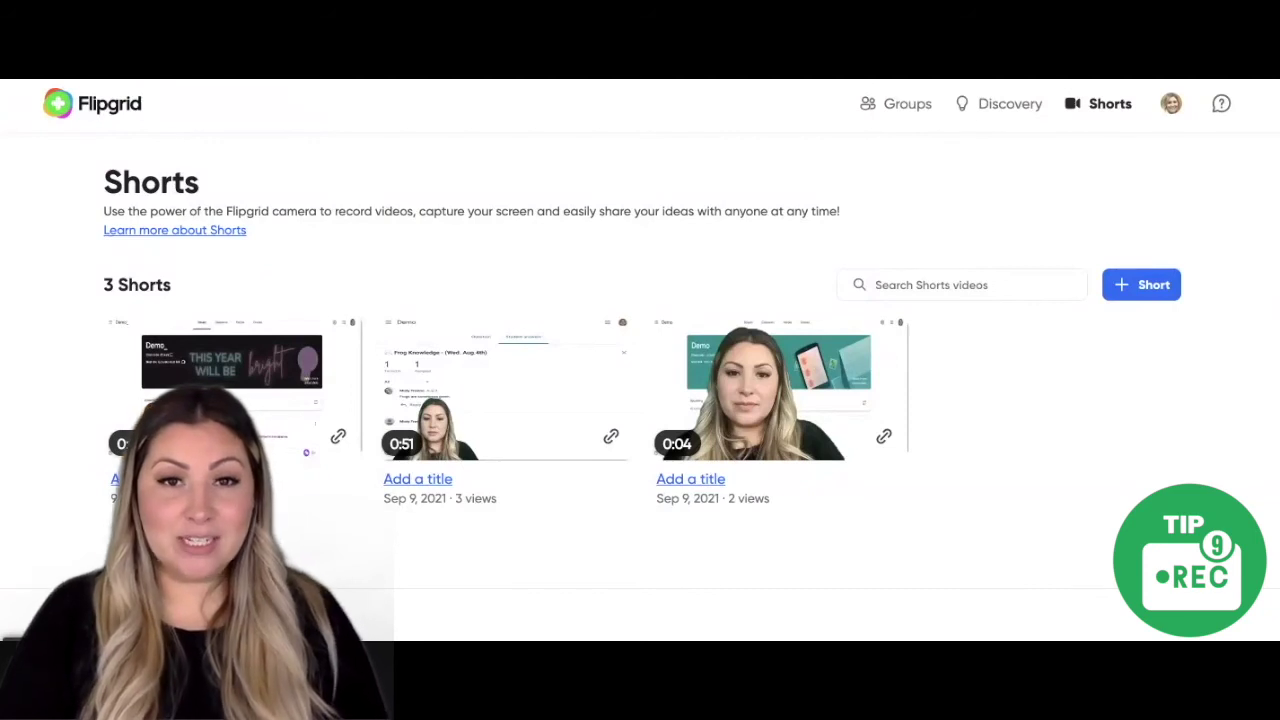
left_click(1148, 290)
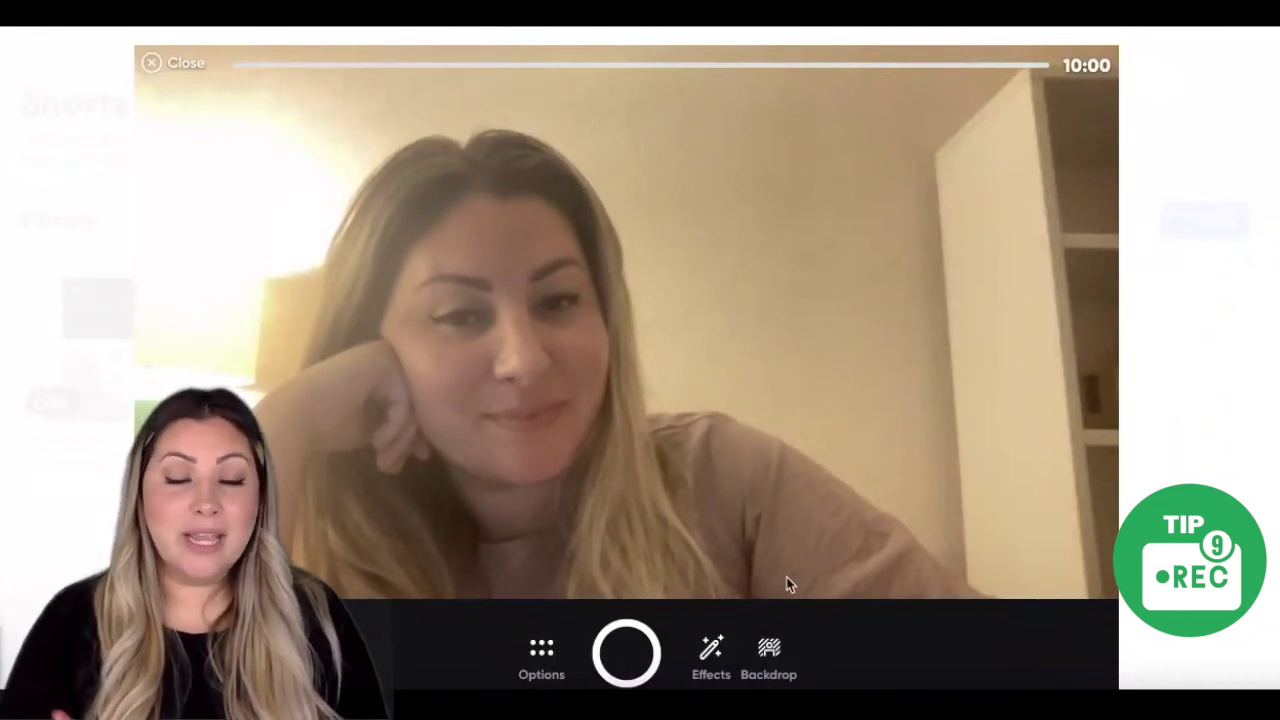
- Use the Google Classroom "Classes" Chrome tab as the screen backdrop, with the webcam figure placed small at its lower left
left_click(770, 655)
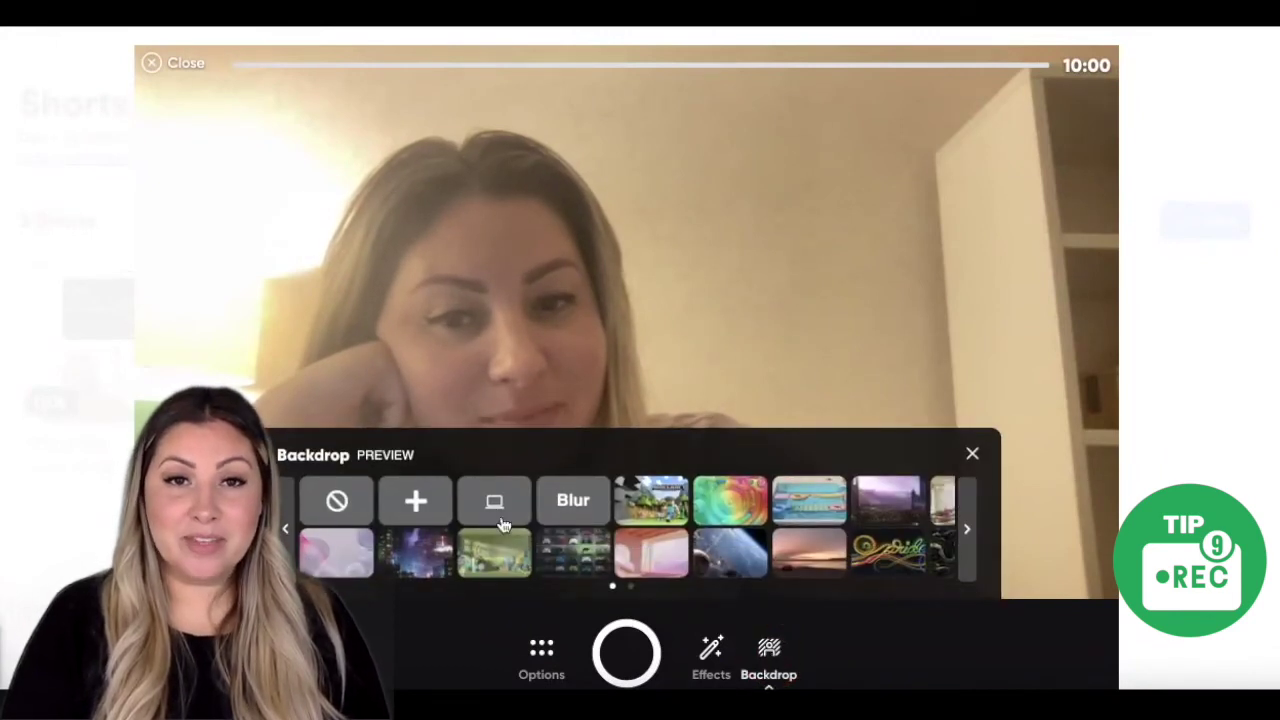
left_click(494, 500)
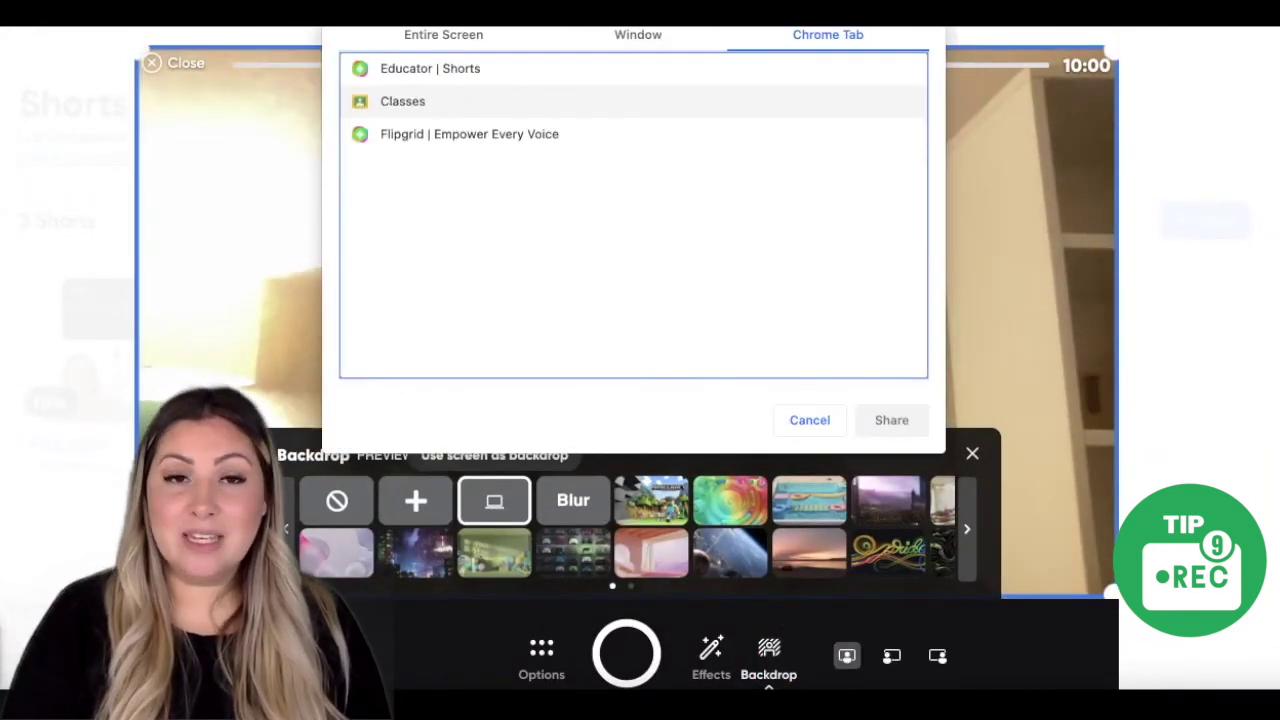
left_click(469, 116)
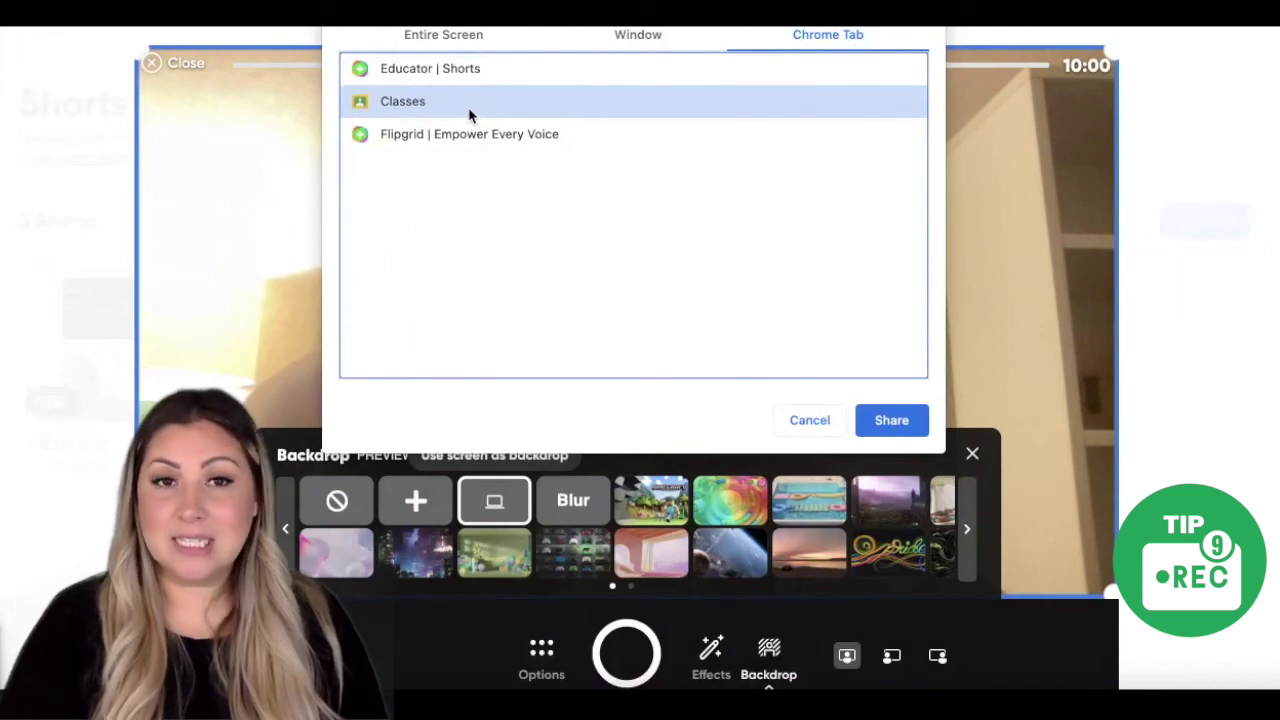
left_click(891, 420)
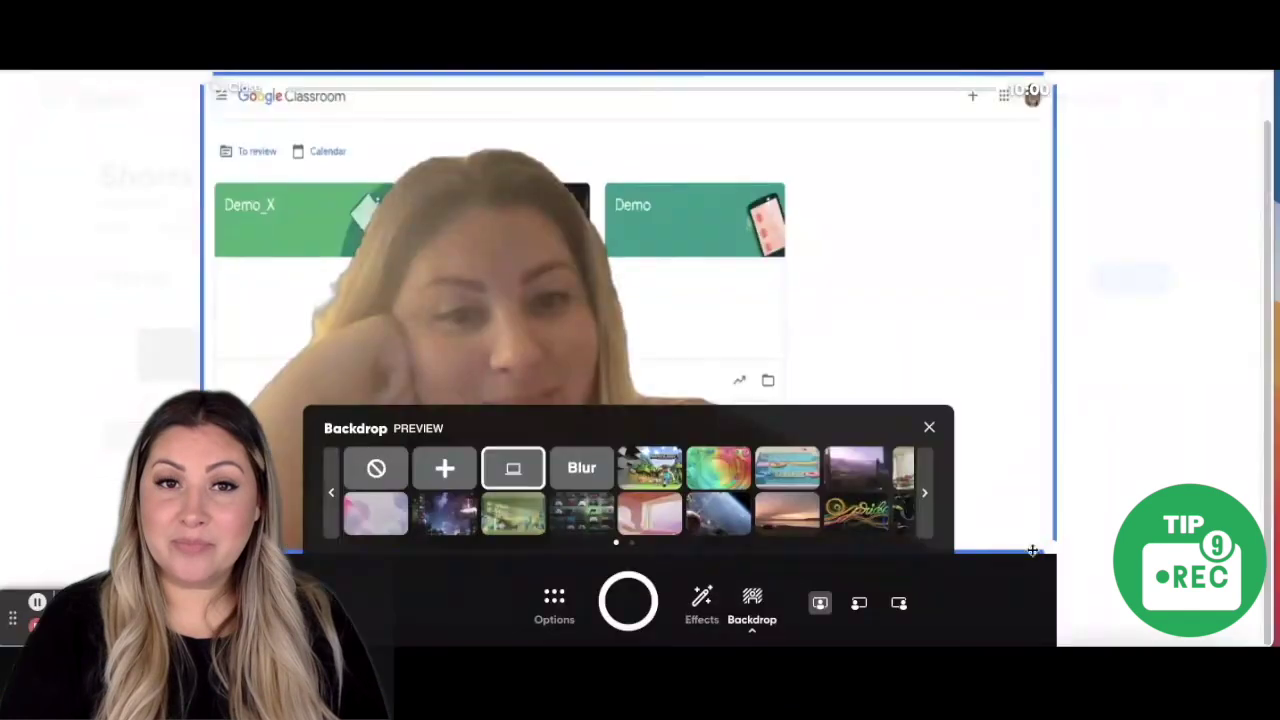
left_click(866, 609)
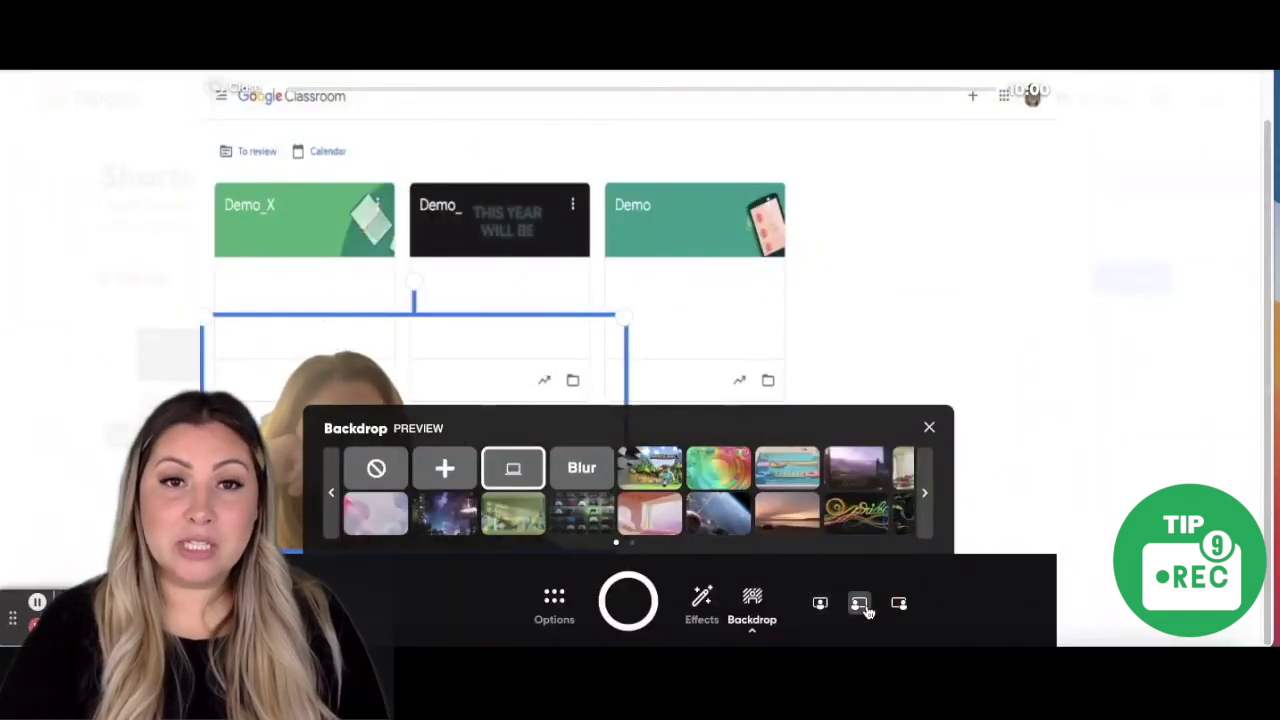
- Record a Short about 2 seconds long over the Classroom backdrop and proceed past the clip review
left_click(641, 612)
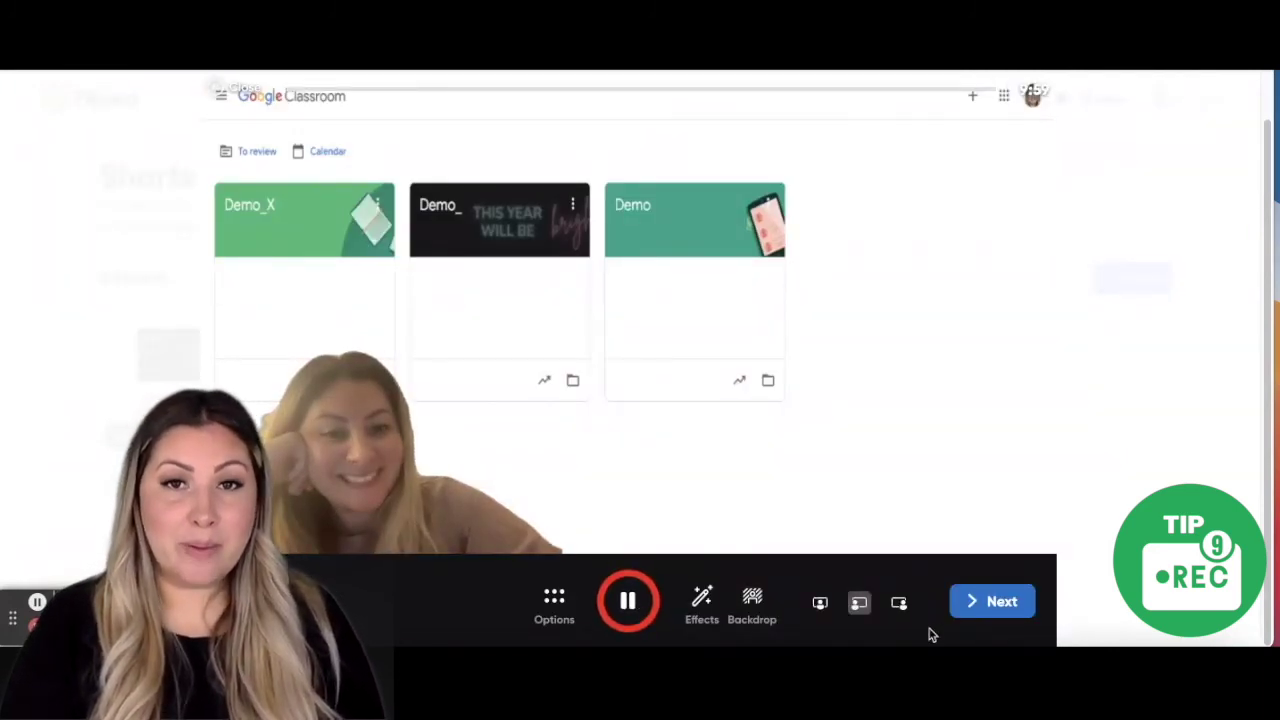
left_click(1014, 617)
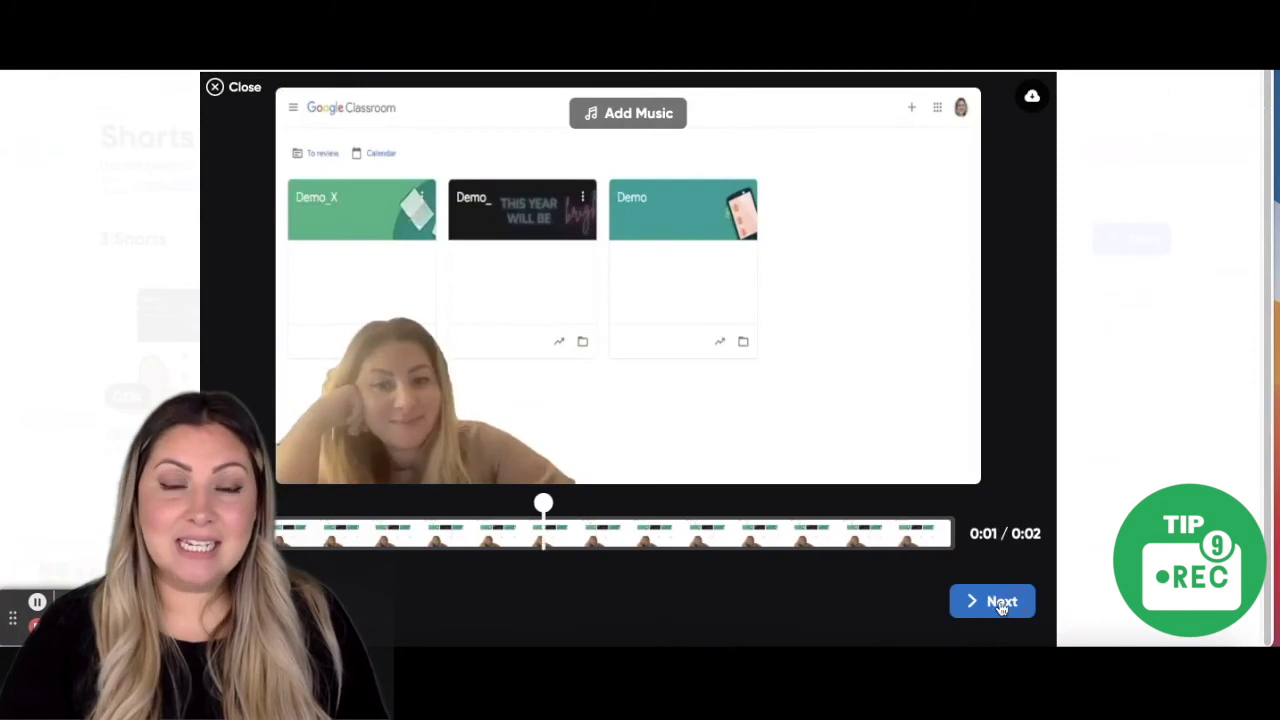
left_click(1001, 605)
left_click(1000, 605)
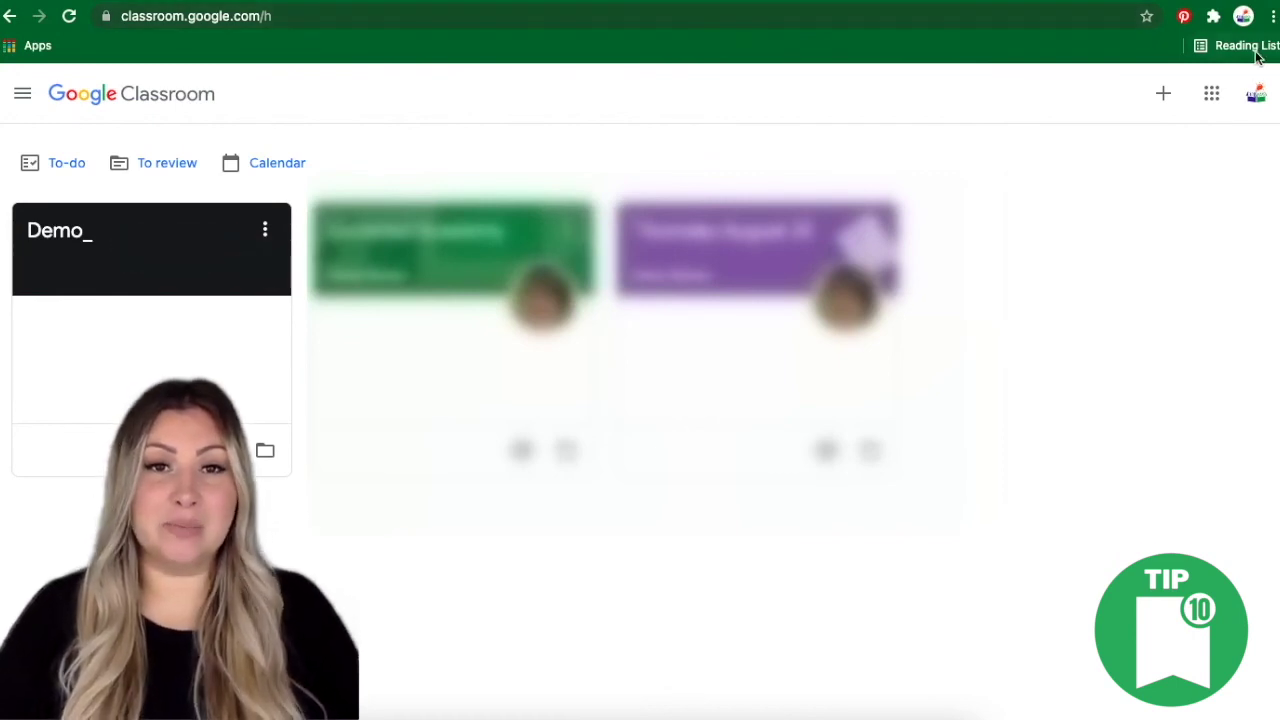
- Bookmark the Google Classroom home page in the Bookmarks Bar folder under the name "Google Classroom"
left_click(1147, 17)
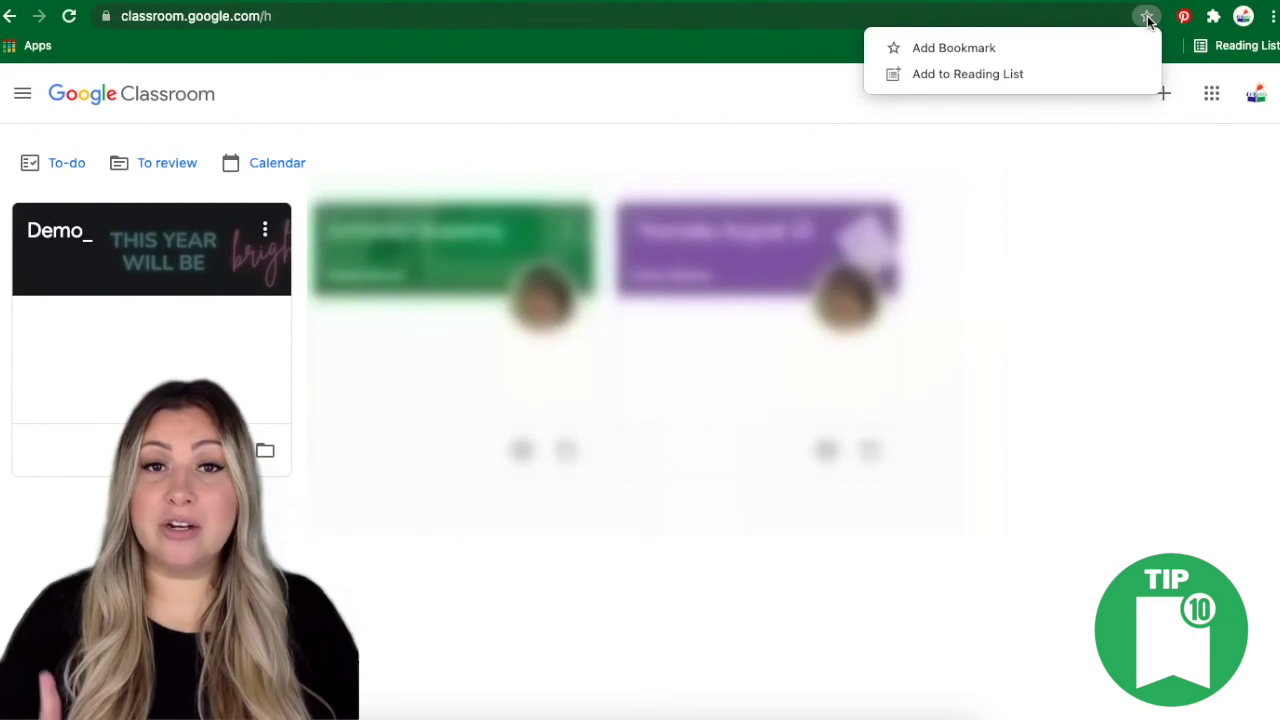
left_click(1061, 47)
type("Google Classroom")
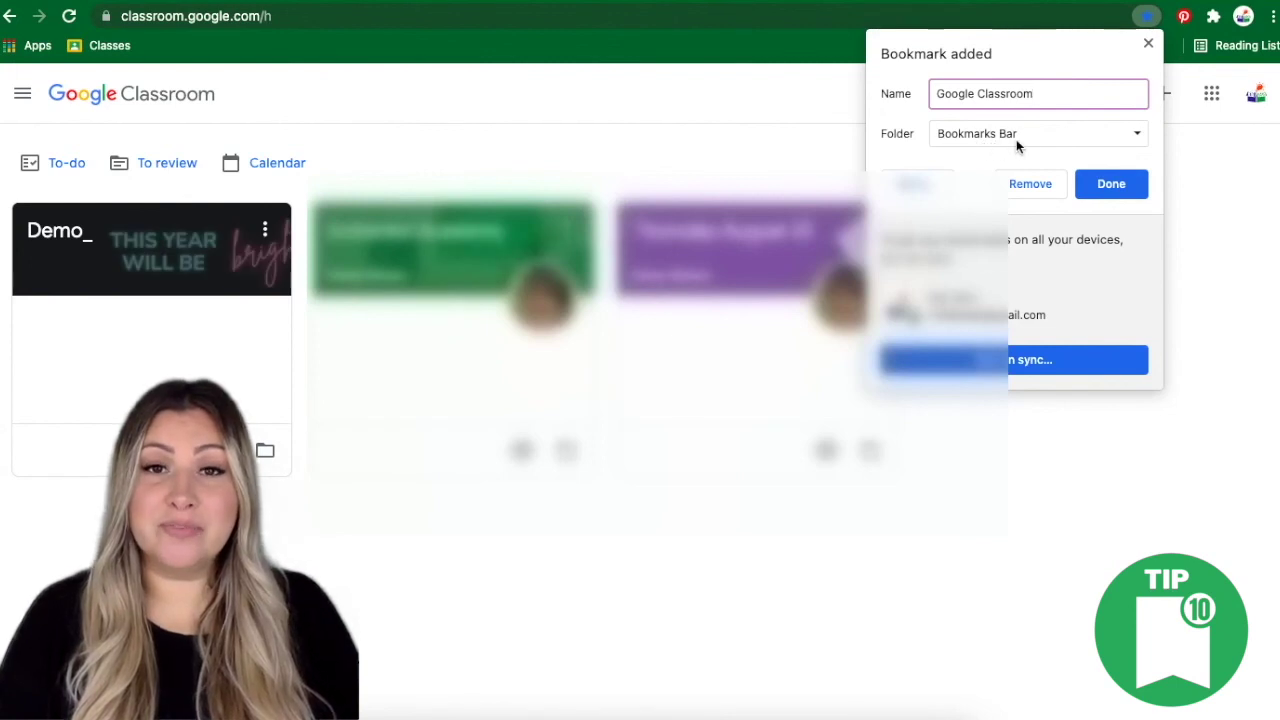
left_click(1111, 185)
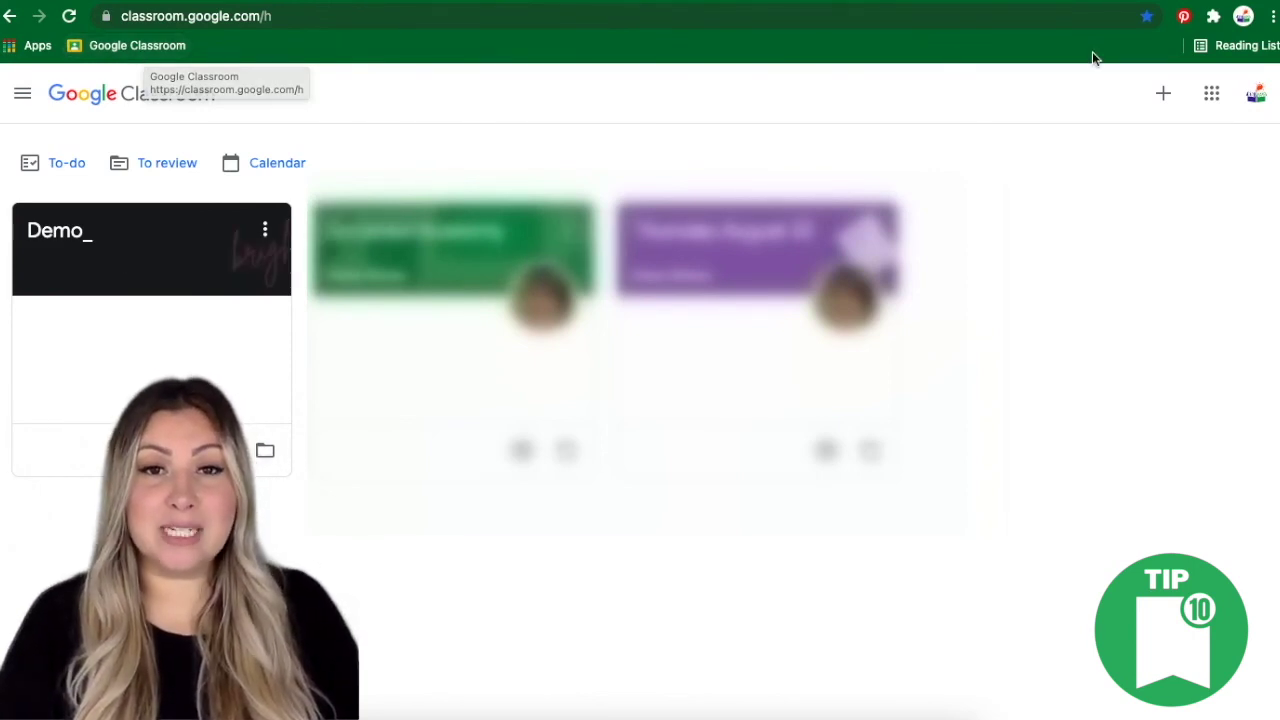
- Clear the name of the Google Classroom bookmark and save the edit
left_click(1148, 22)
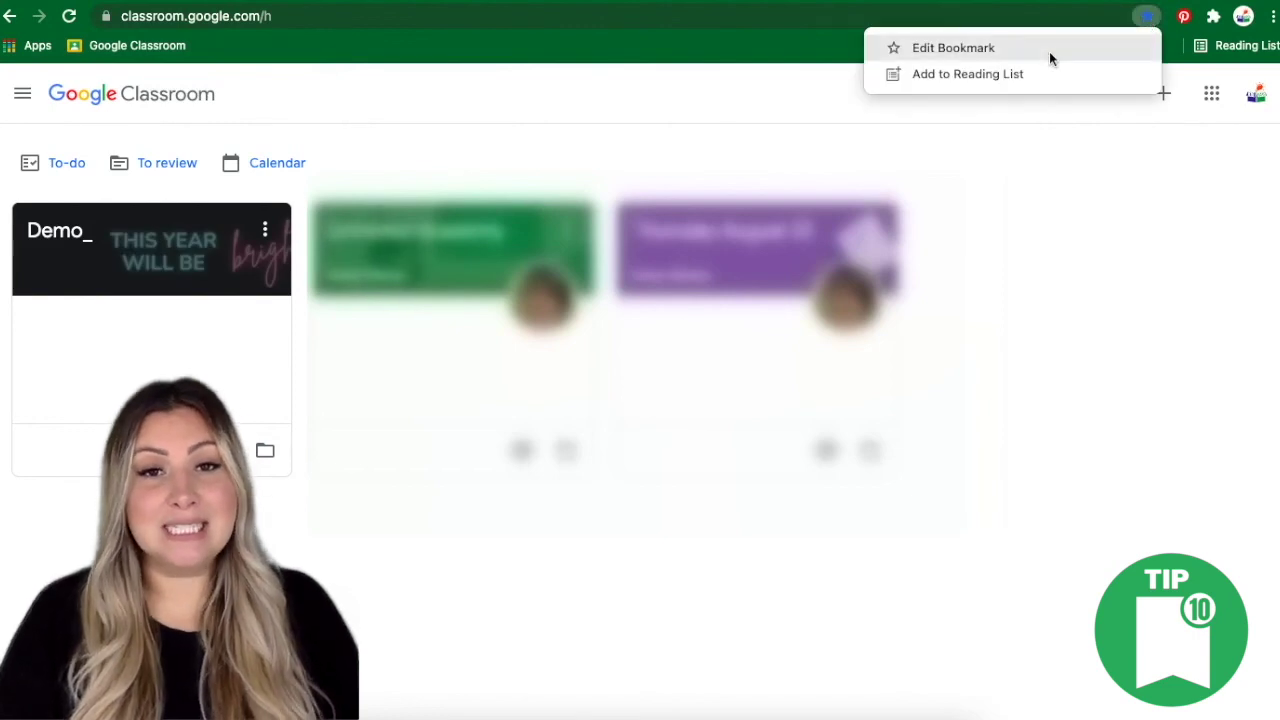
key("Escape")
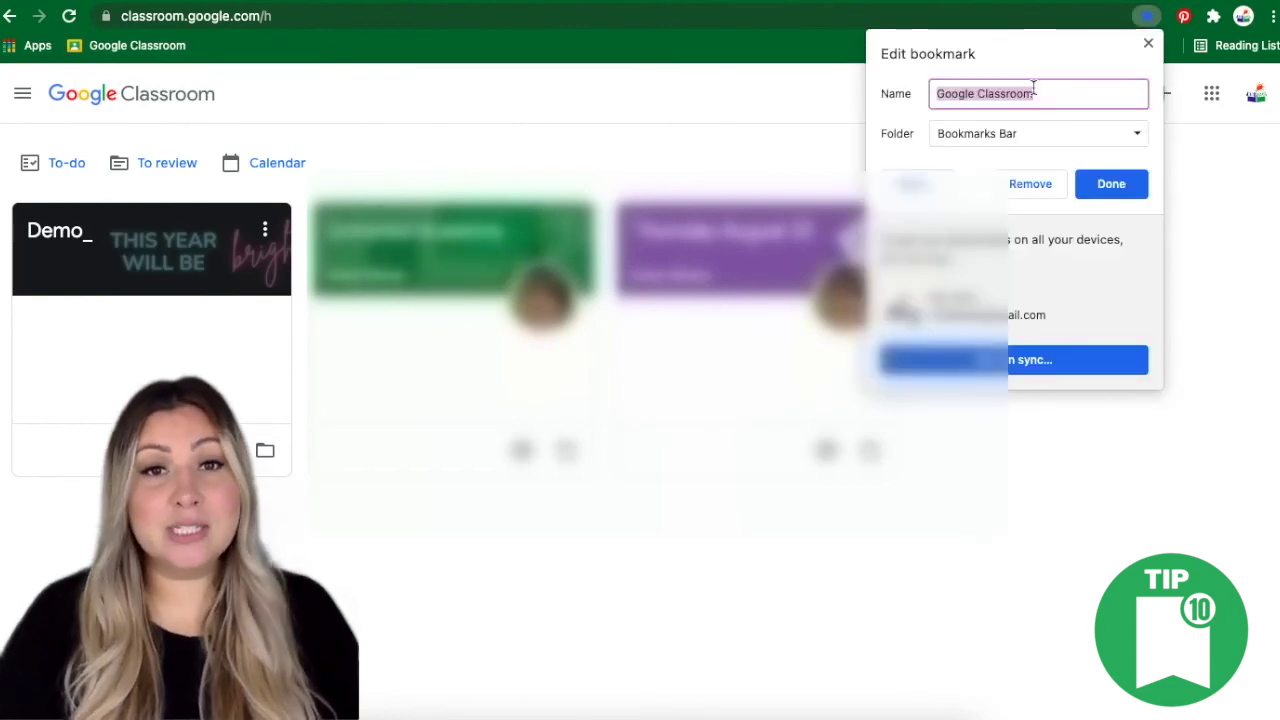
key("BackSpace")
left_click(1128, 183)
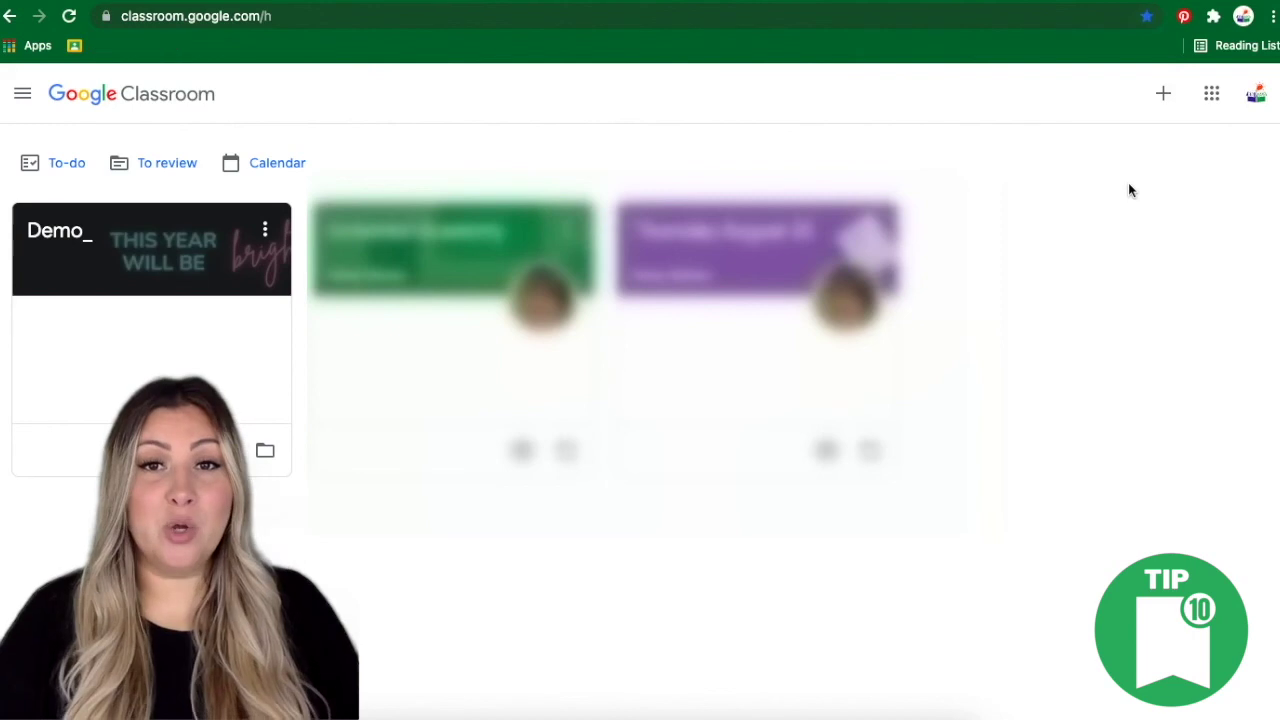